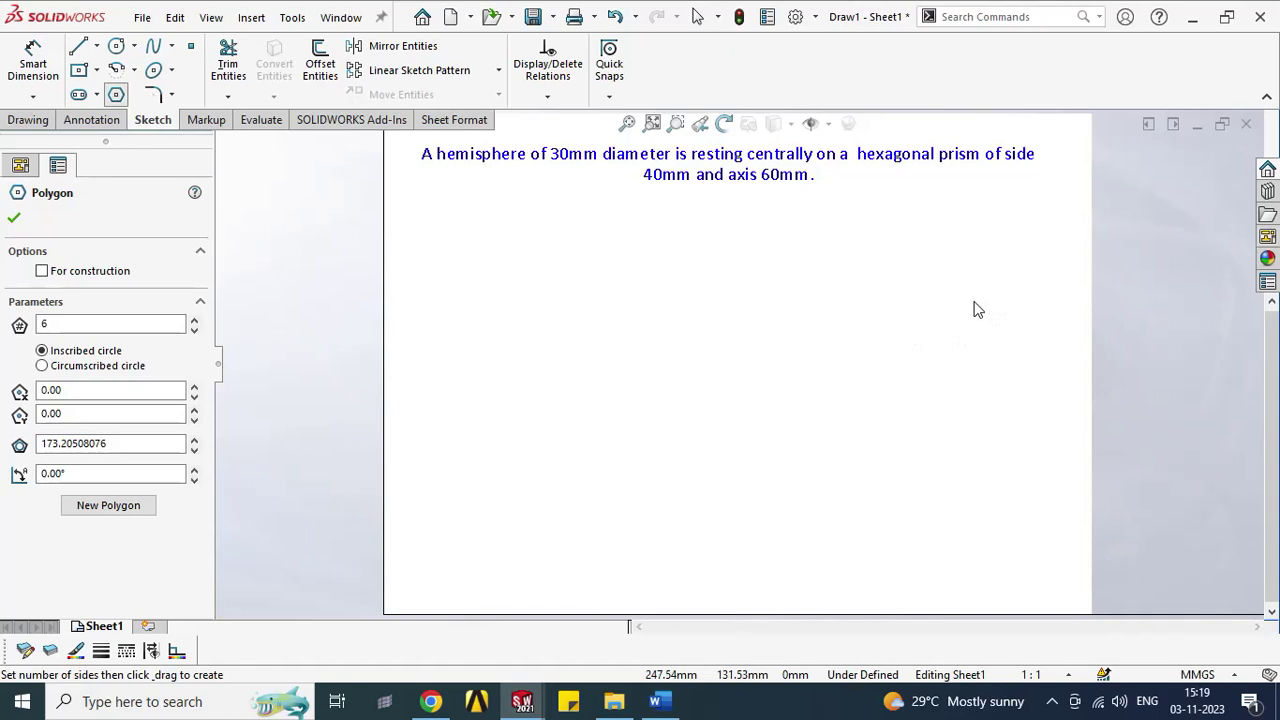
Step: Sketch an inscribed-circle hexagon with a vertex pointing straight up and sides about 28 mm long, below the end of the problem statement
left_click(974, 303)
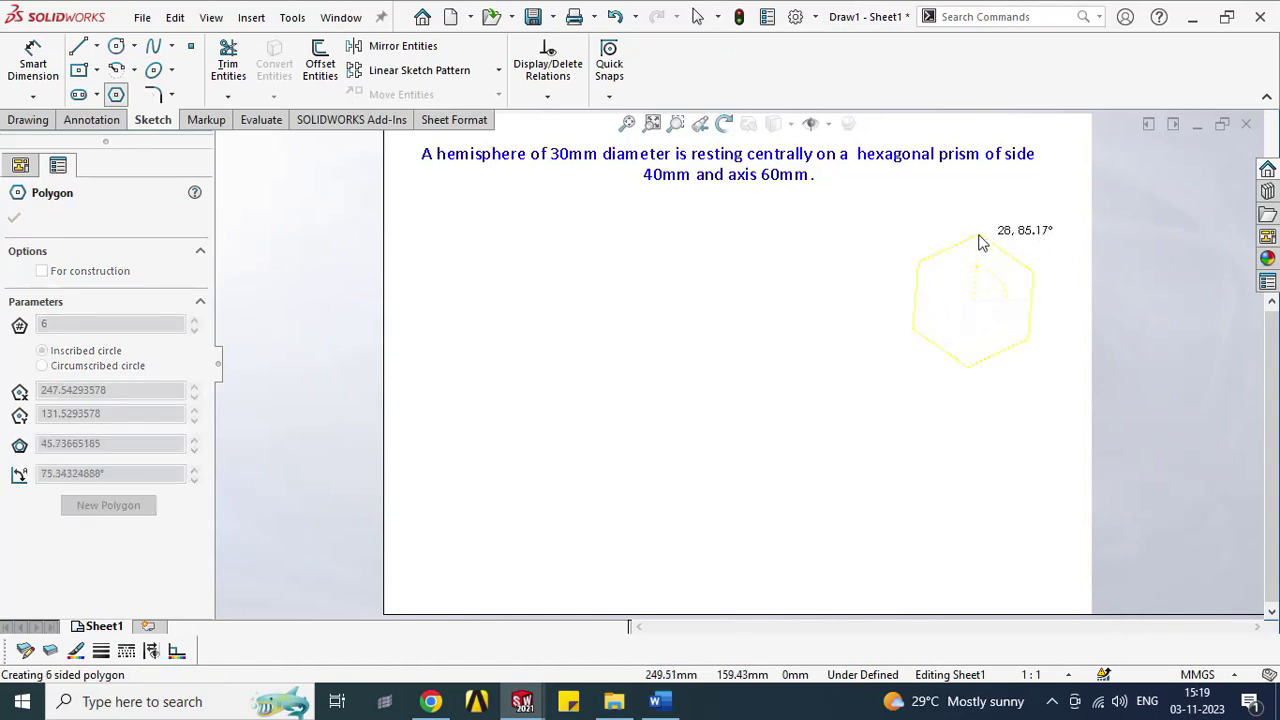
left_click(974, 240)
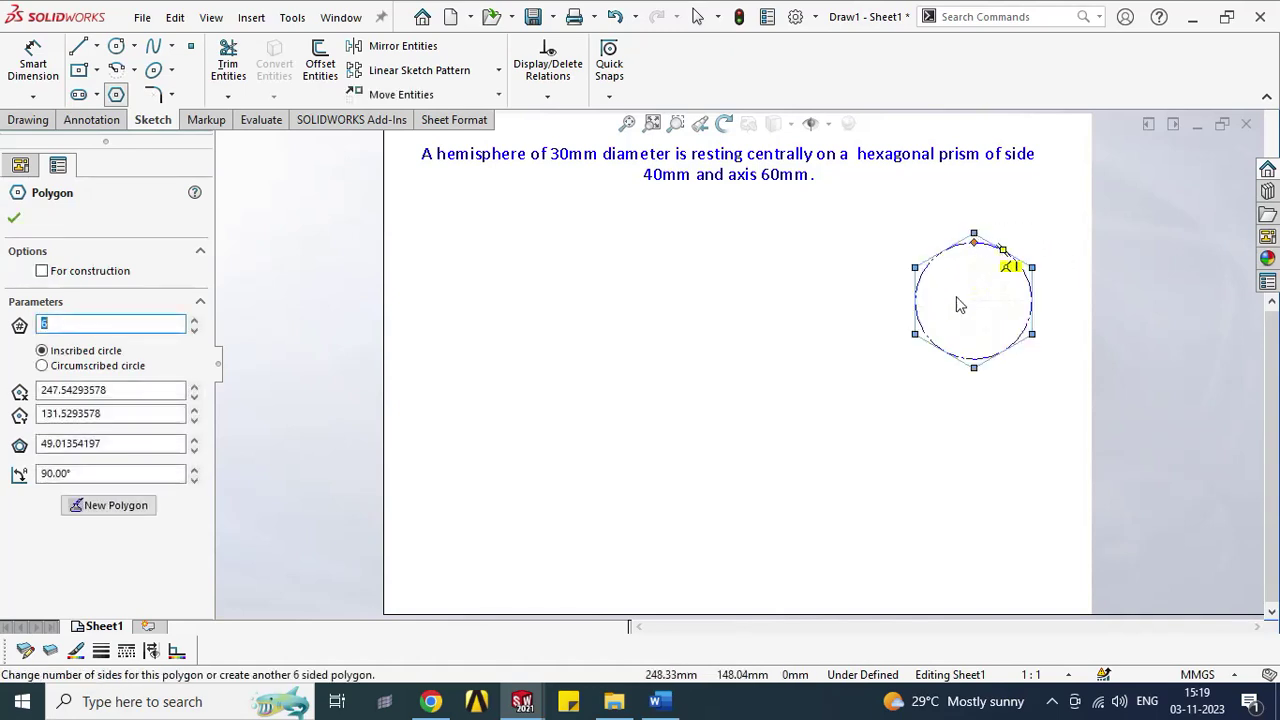
left_click(14, 221)
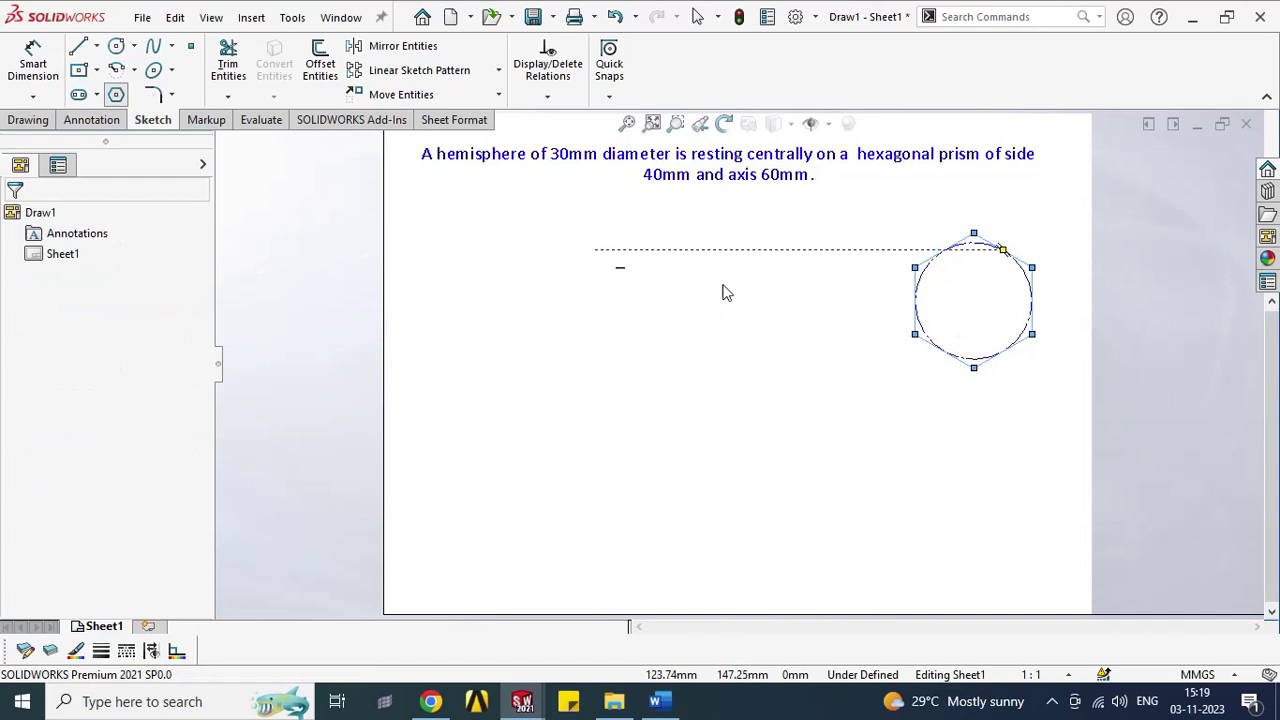
left_click(1188, 675)
left_click(1138, 596)
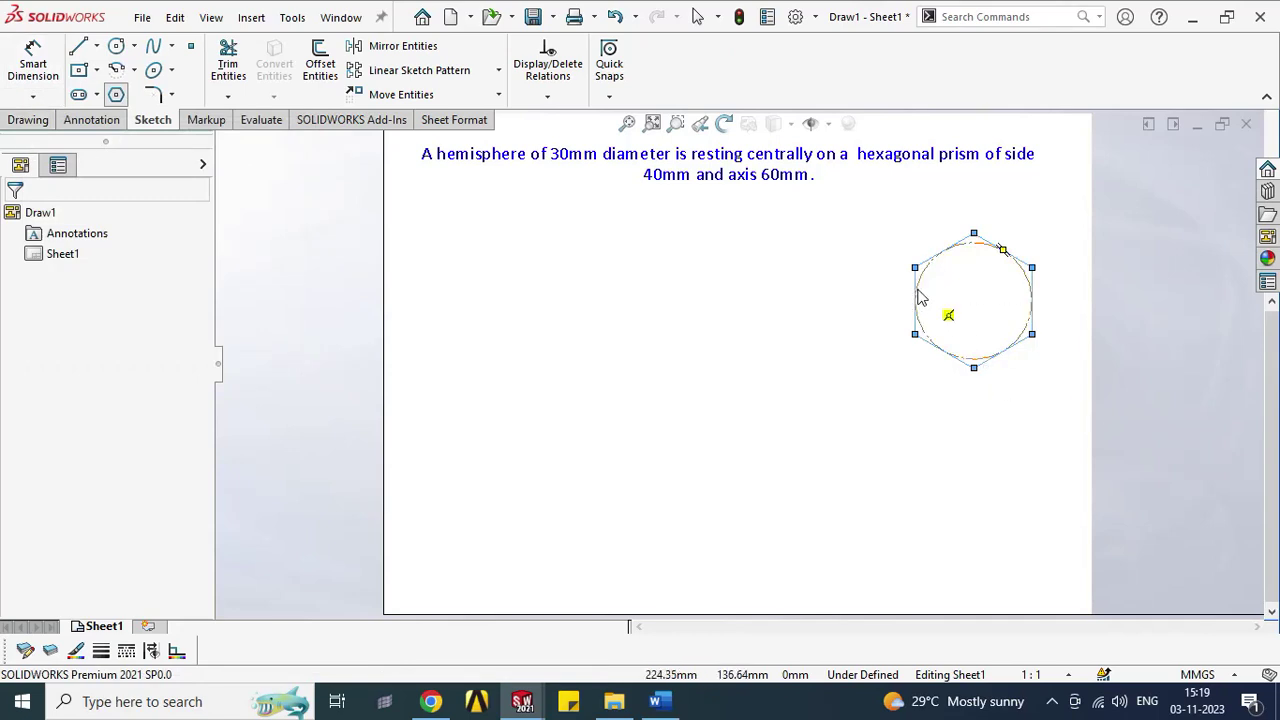
Step: Dimension the hexagon's left vertical side and set its length to 40 mm
left_click(36, 64)
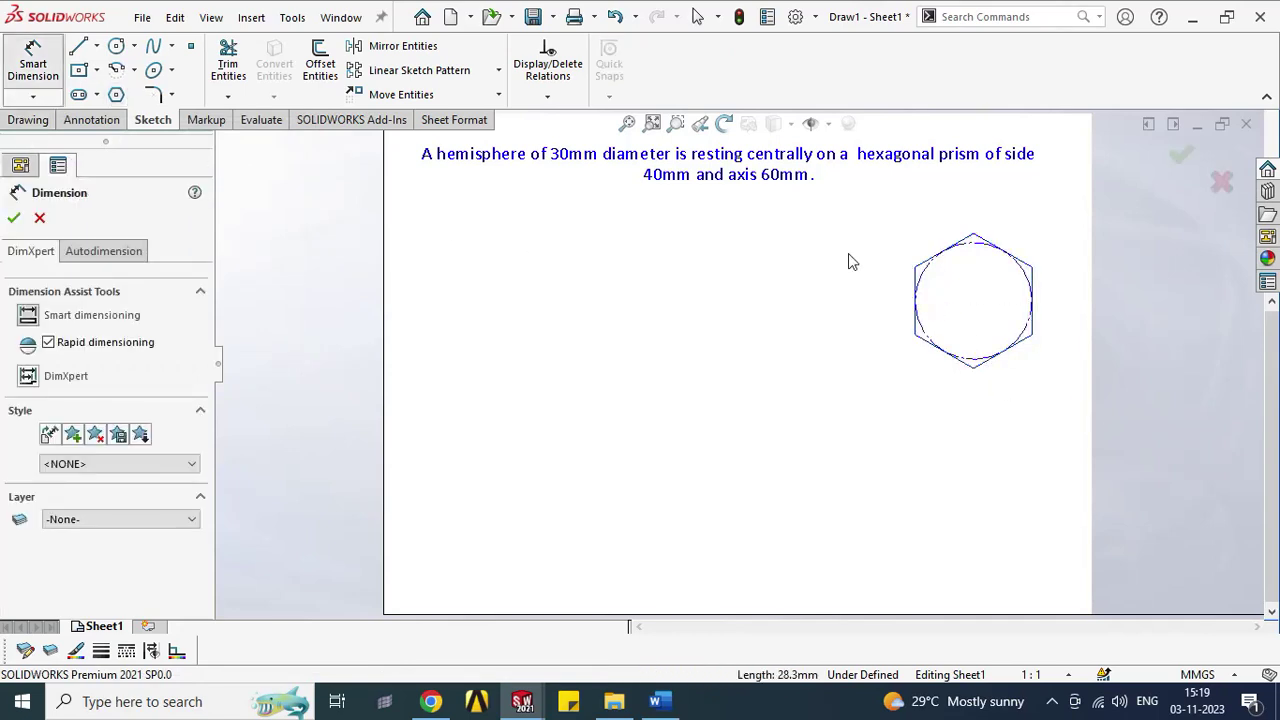
left_click(915, 297)
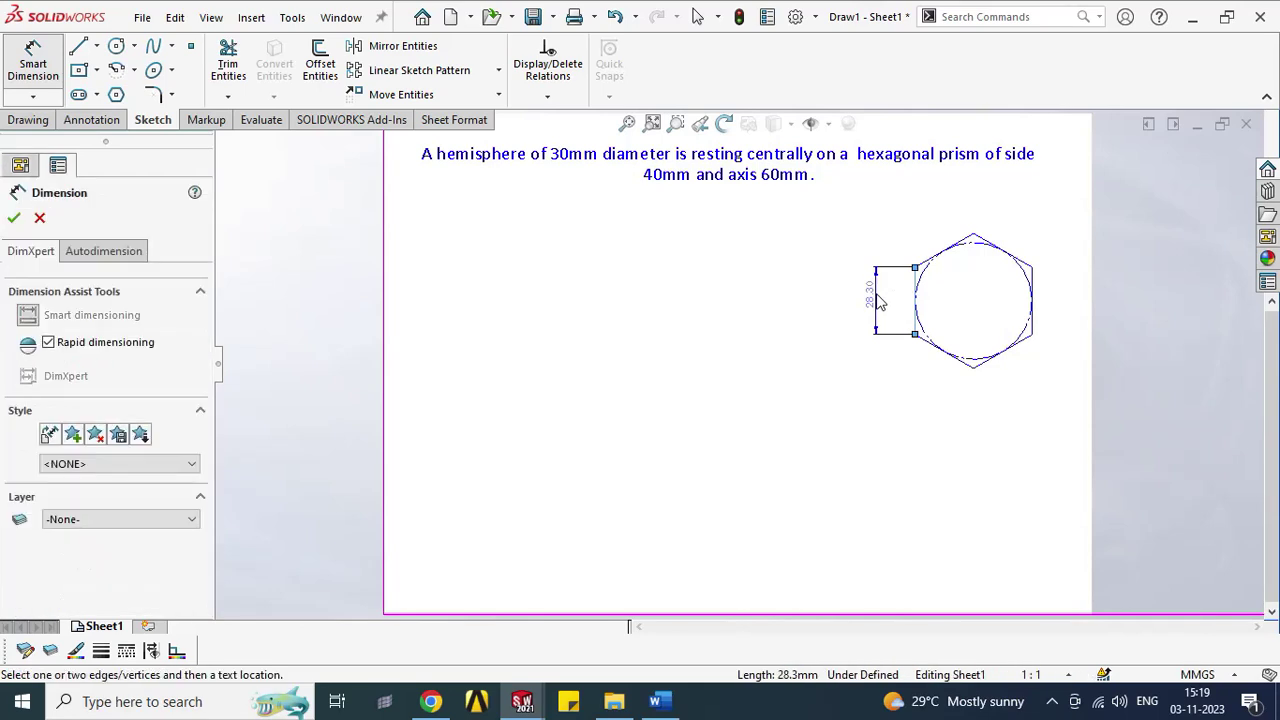
left_click(873, 308)
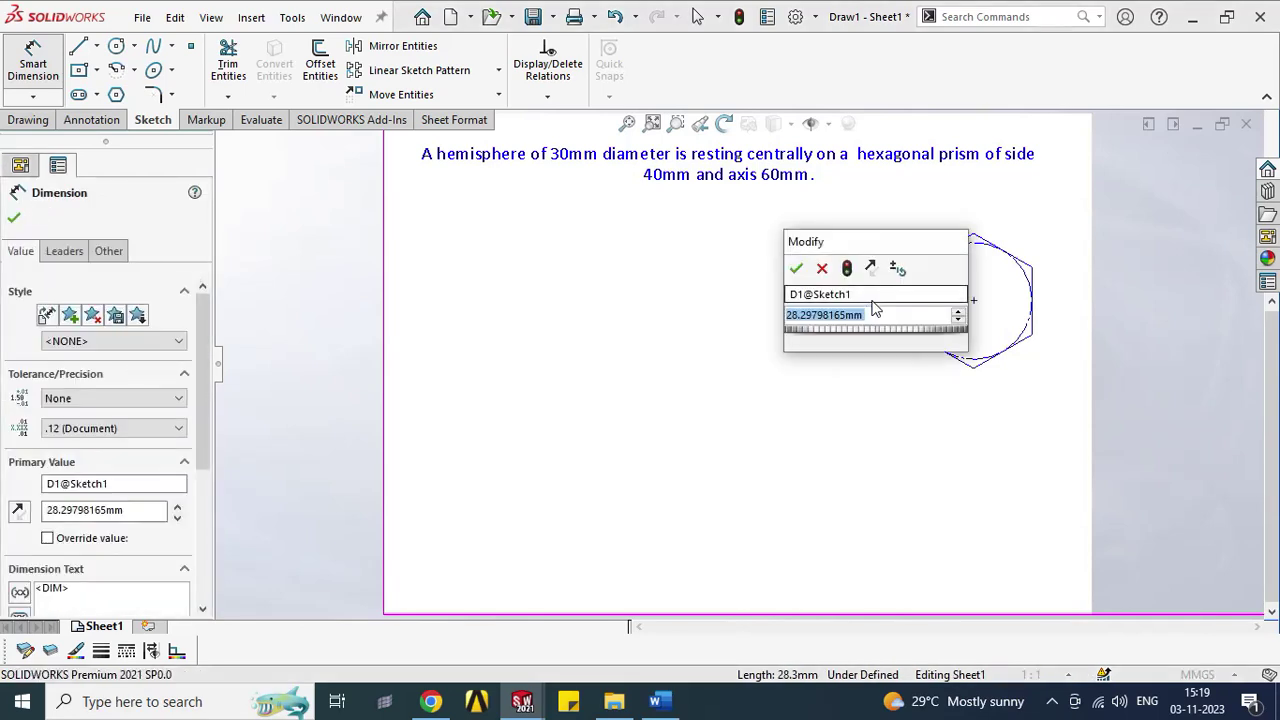
type("40")
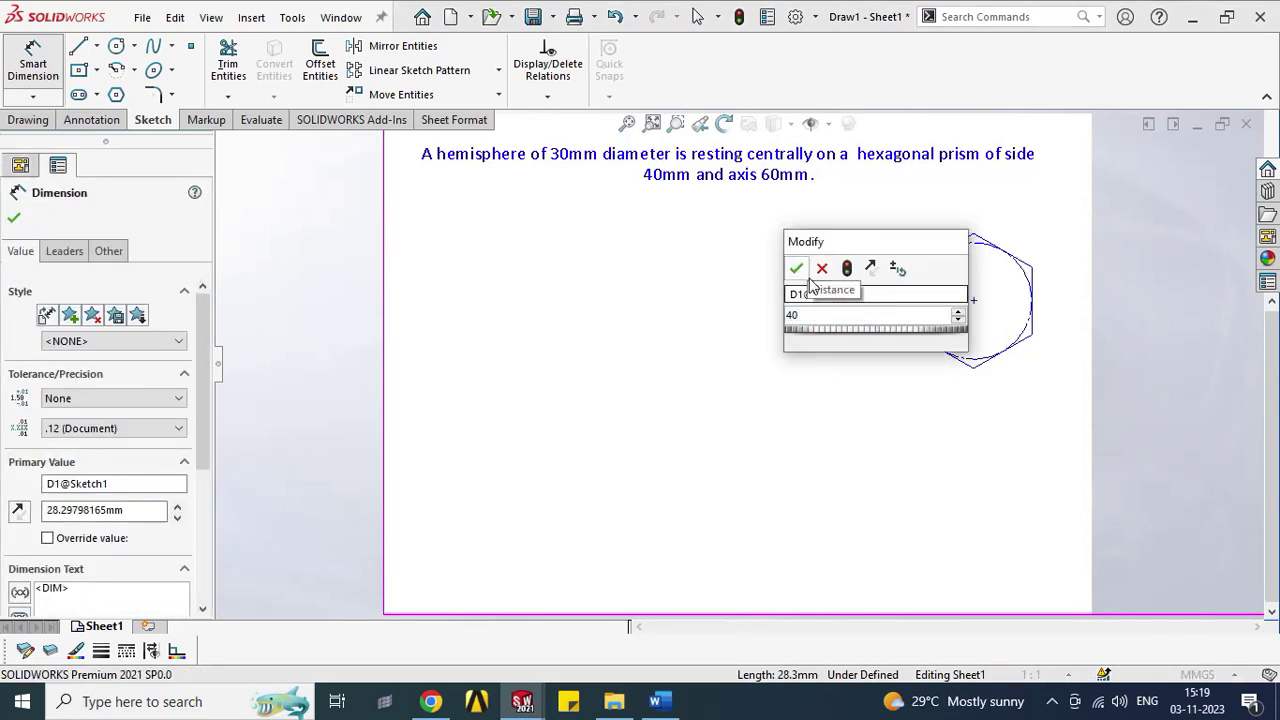
left_click(797, 270)
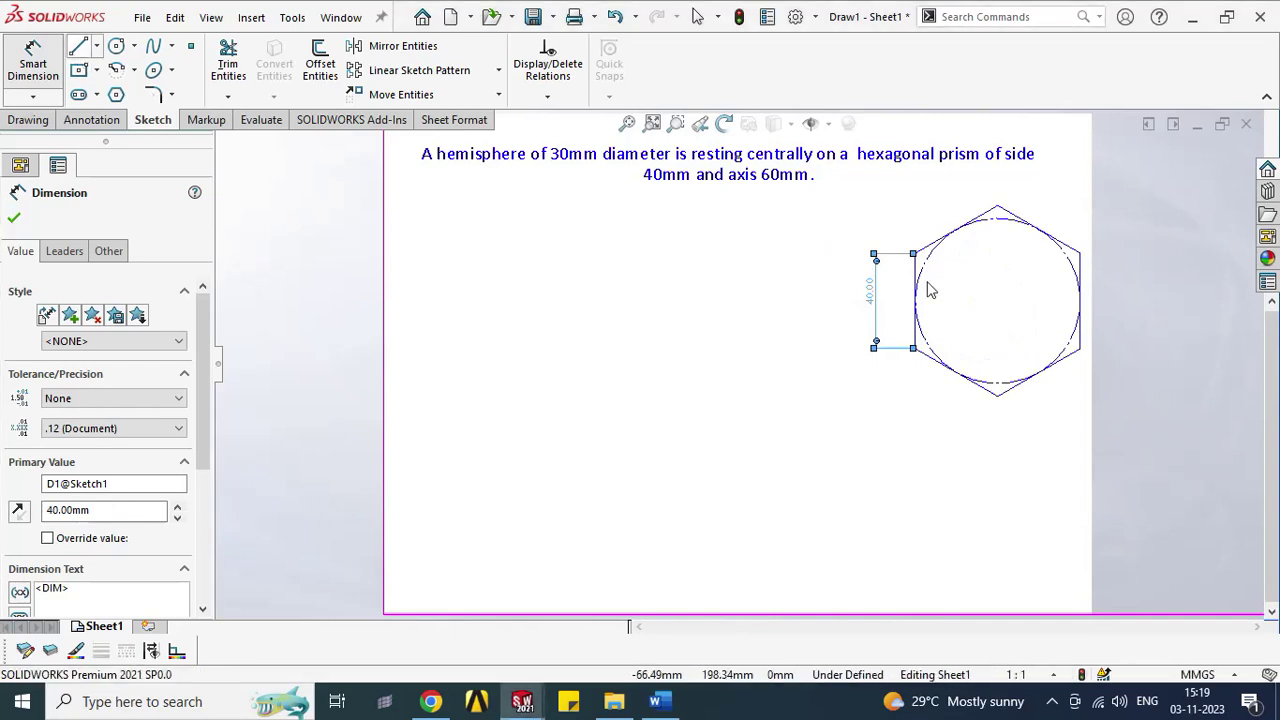
Step: Sketch the upper part of an enclosing box, from the hexagon's upper-left vertex through its top vertex to its upper-right vertex
key("l")
left_click(914, 253)
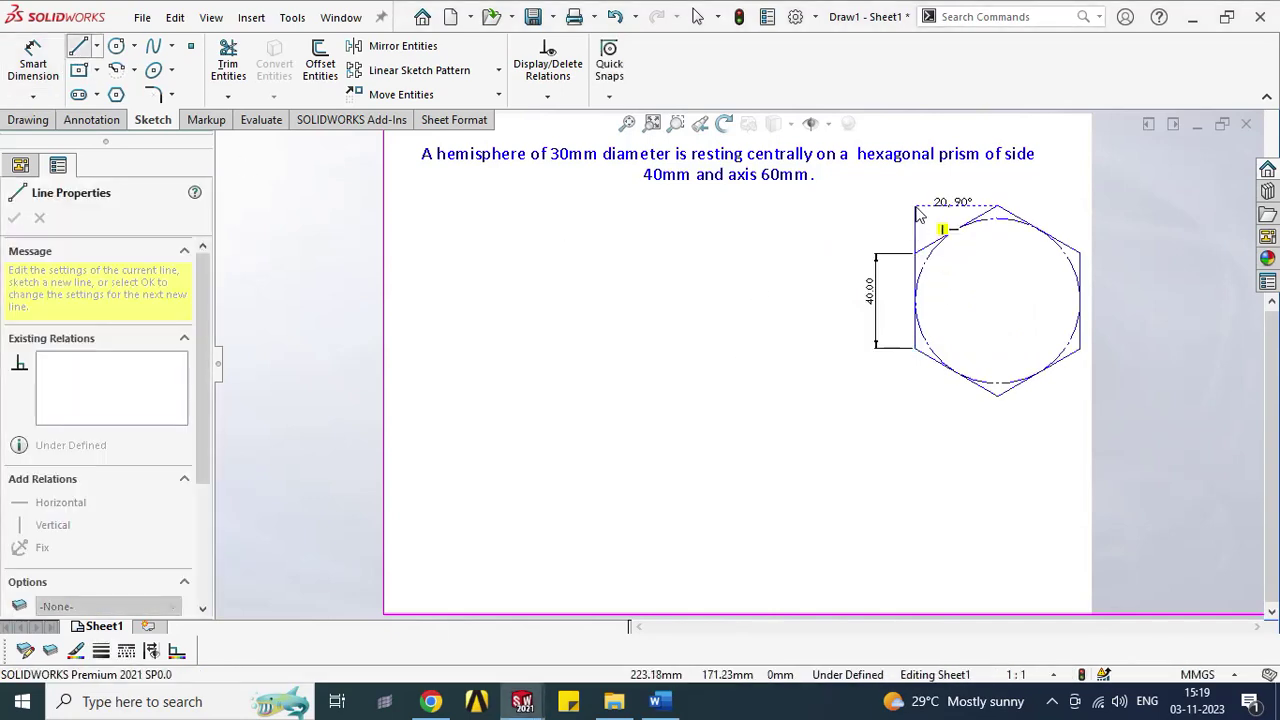
left_click(914, 206)
left_click(997, 206)
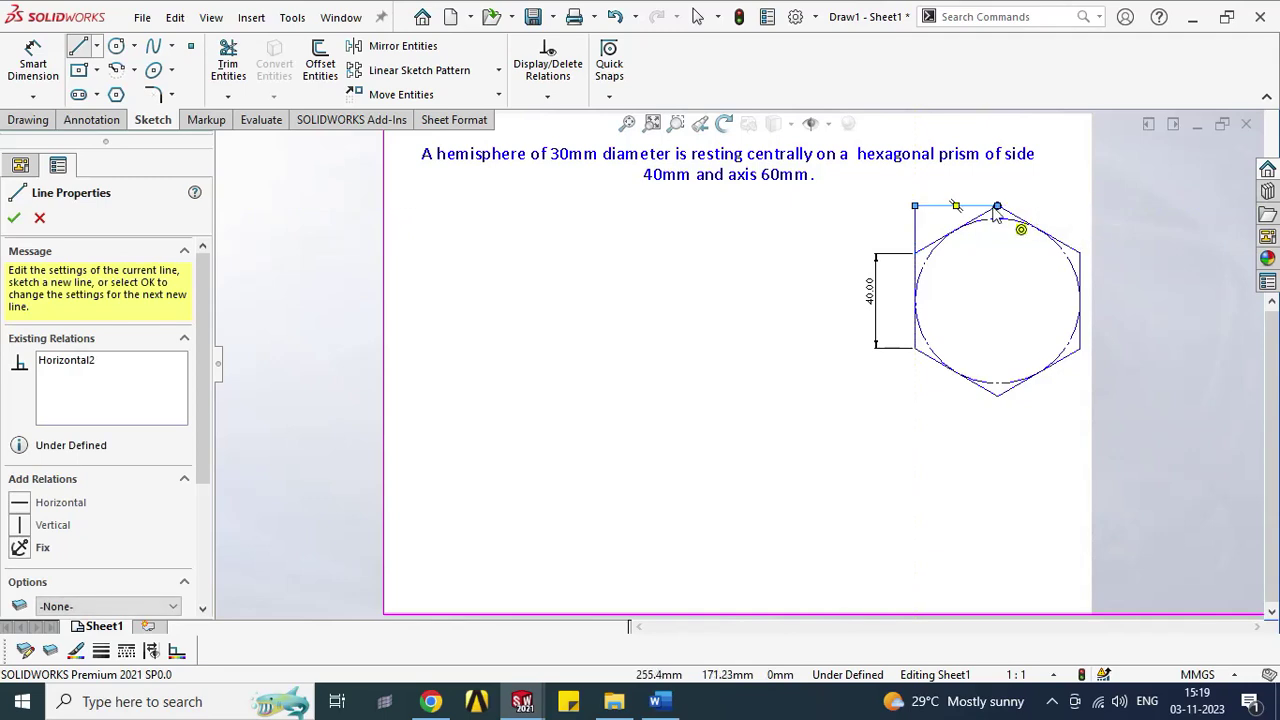
left_click(1079, 207)
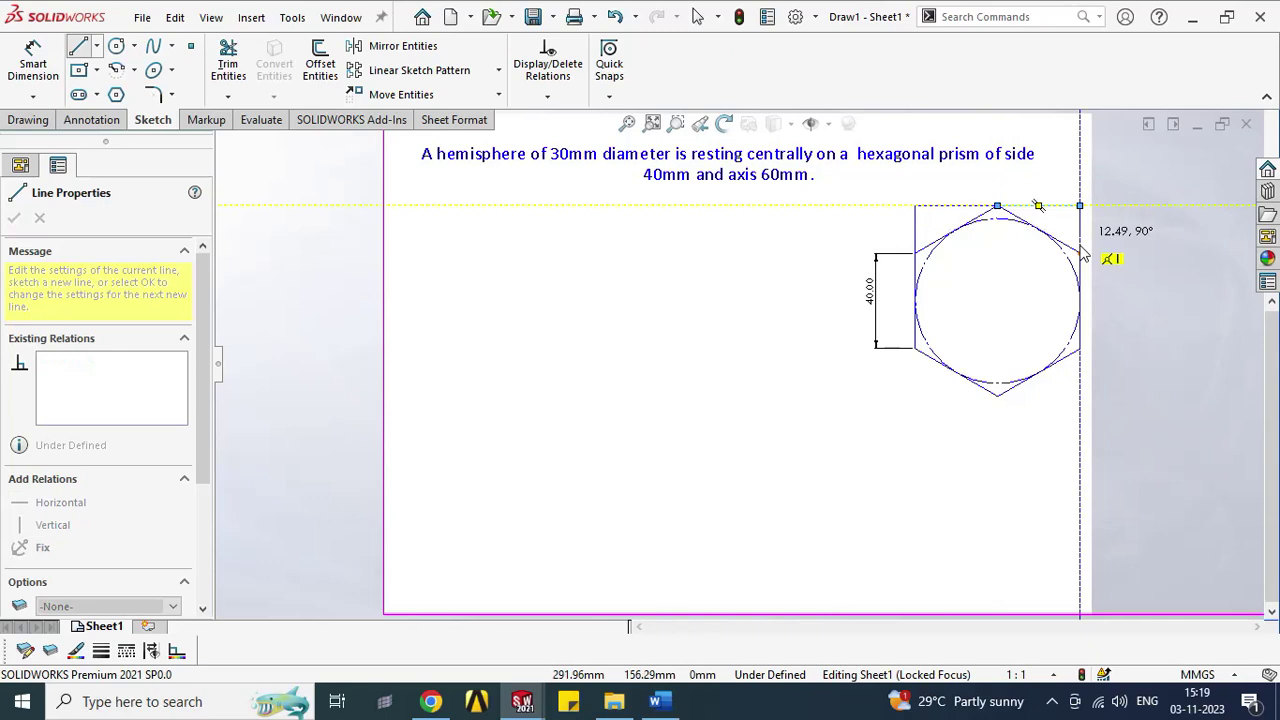
left_click(1080, 254)
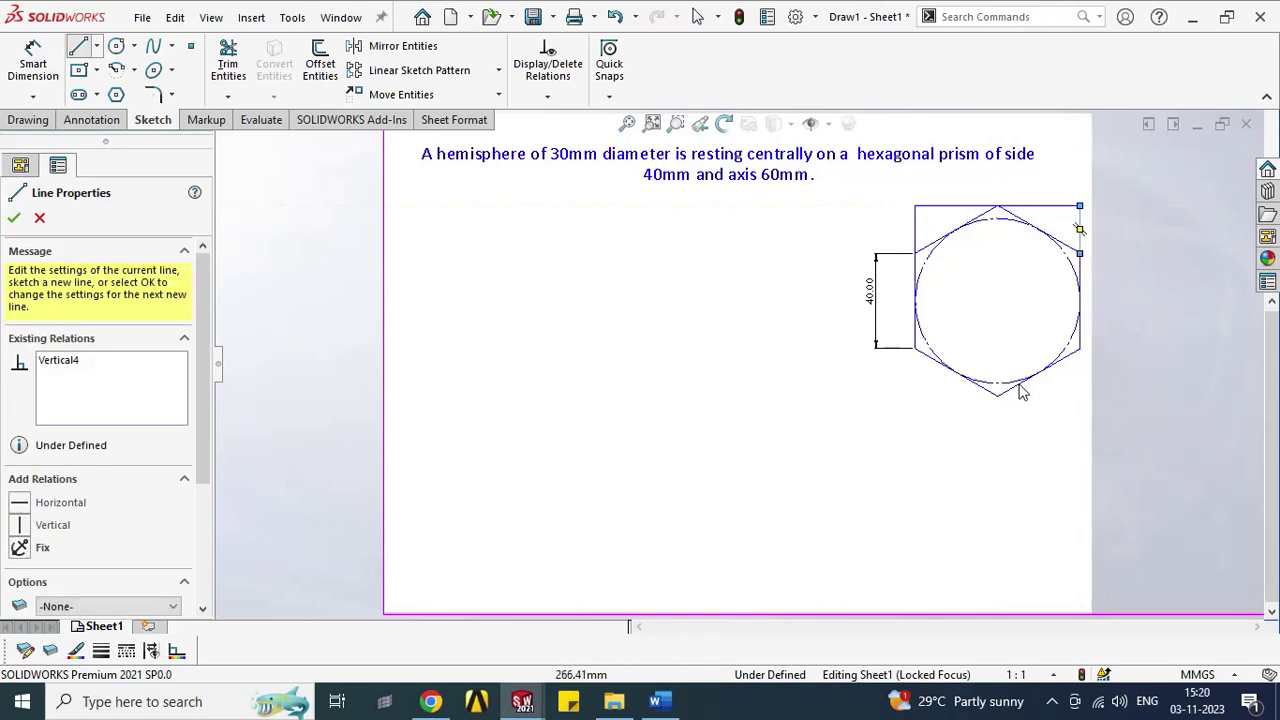
Step: Complete the enclosing box with lines from the hexagon's lower-right vertex through its bottom vertex to its lower-left vertex
left_click(1081, 350)
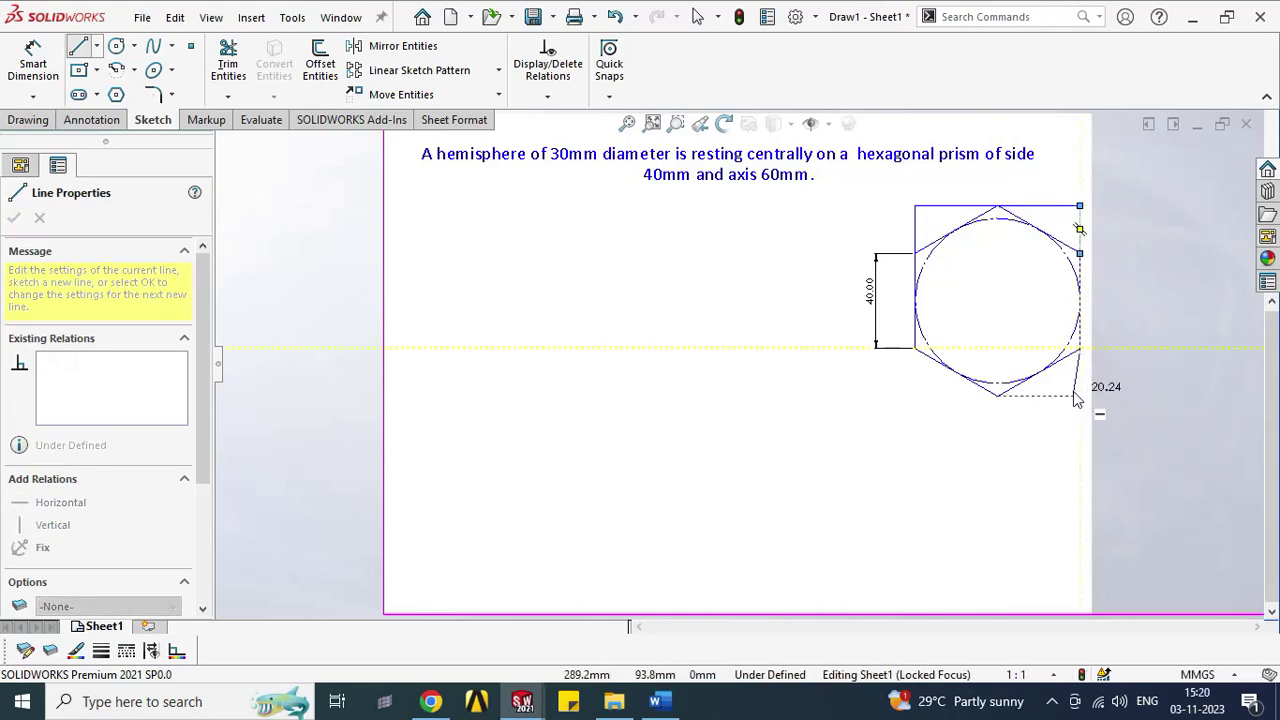
left_click(1081, 397)
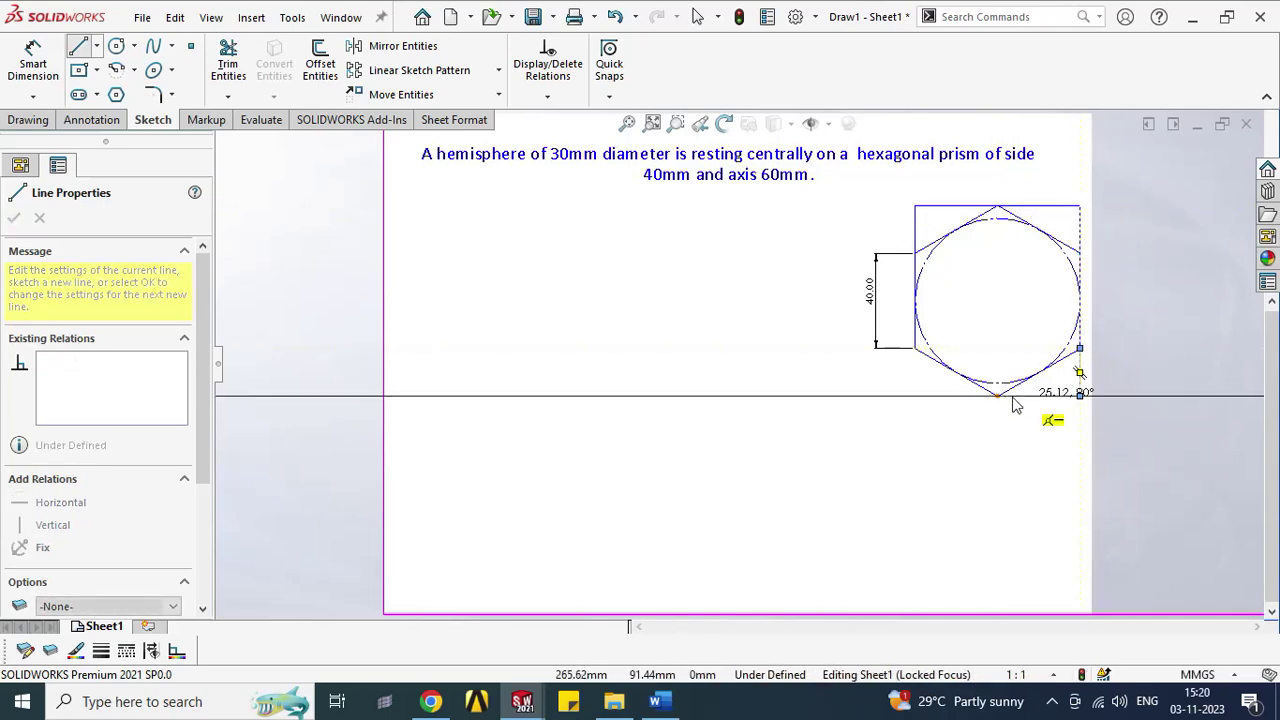
left_click(916, 397)
left_click(915, 349)
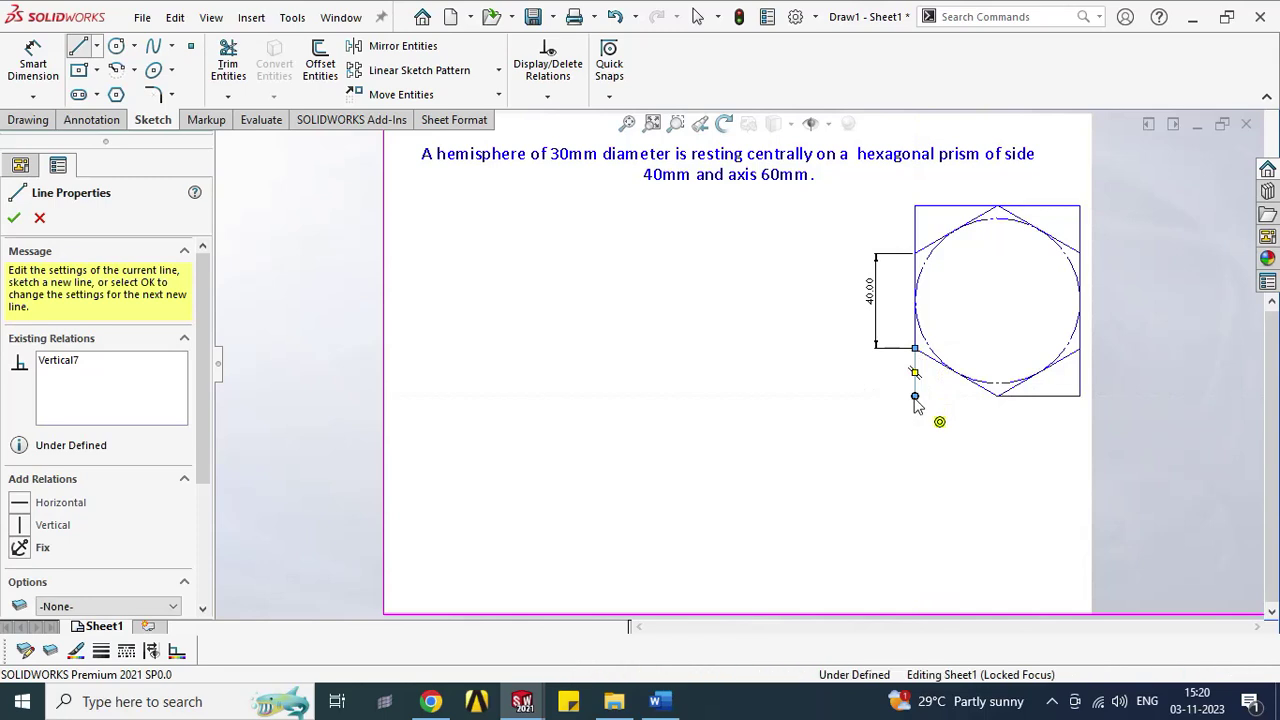
left_click(915, 397)
left_click(998, 397)
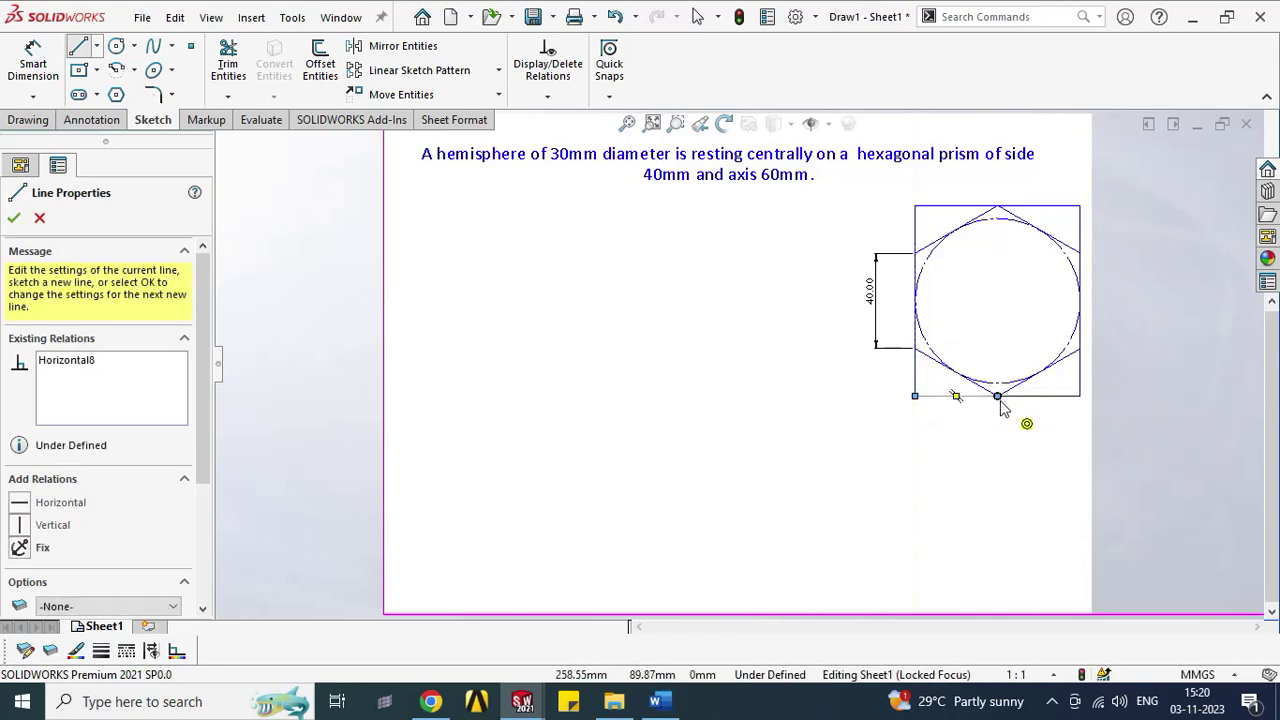
key("Escape")
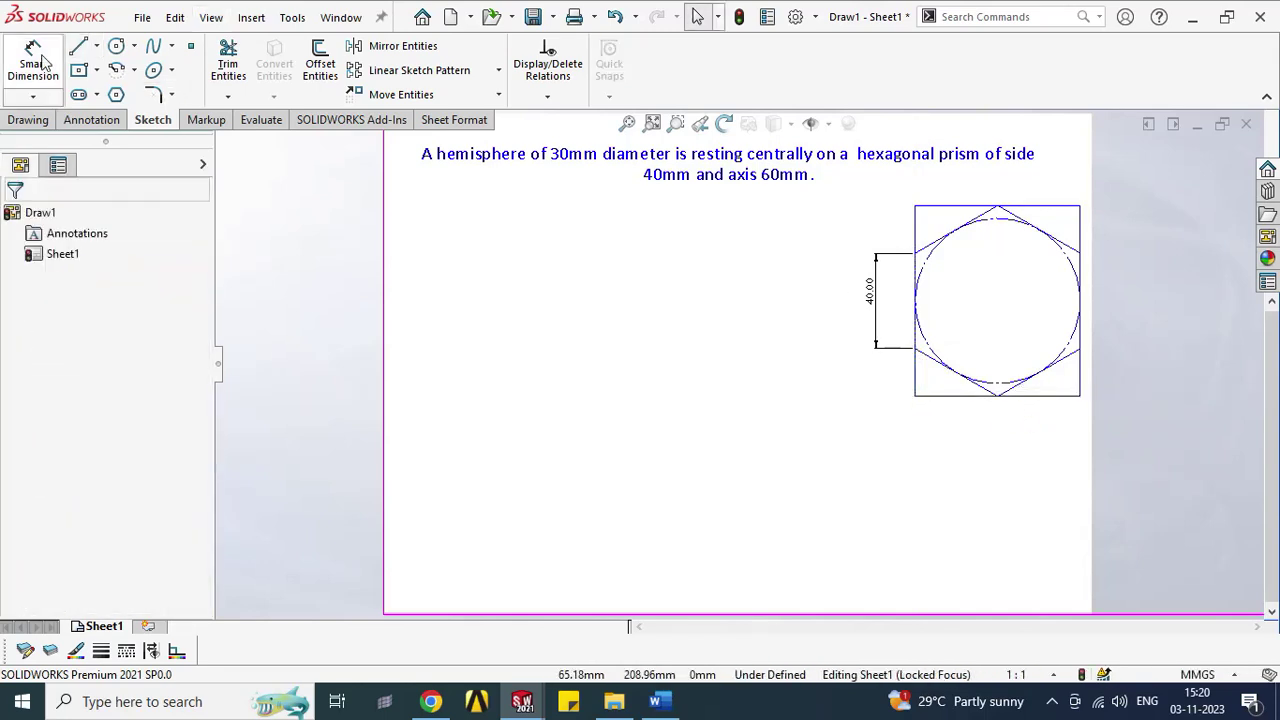
Step: Add a driven dimension to the short vertical box segment below the hexagon's lower-left vertex
left_click(33, 67)
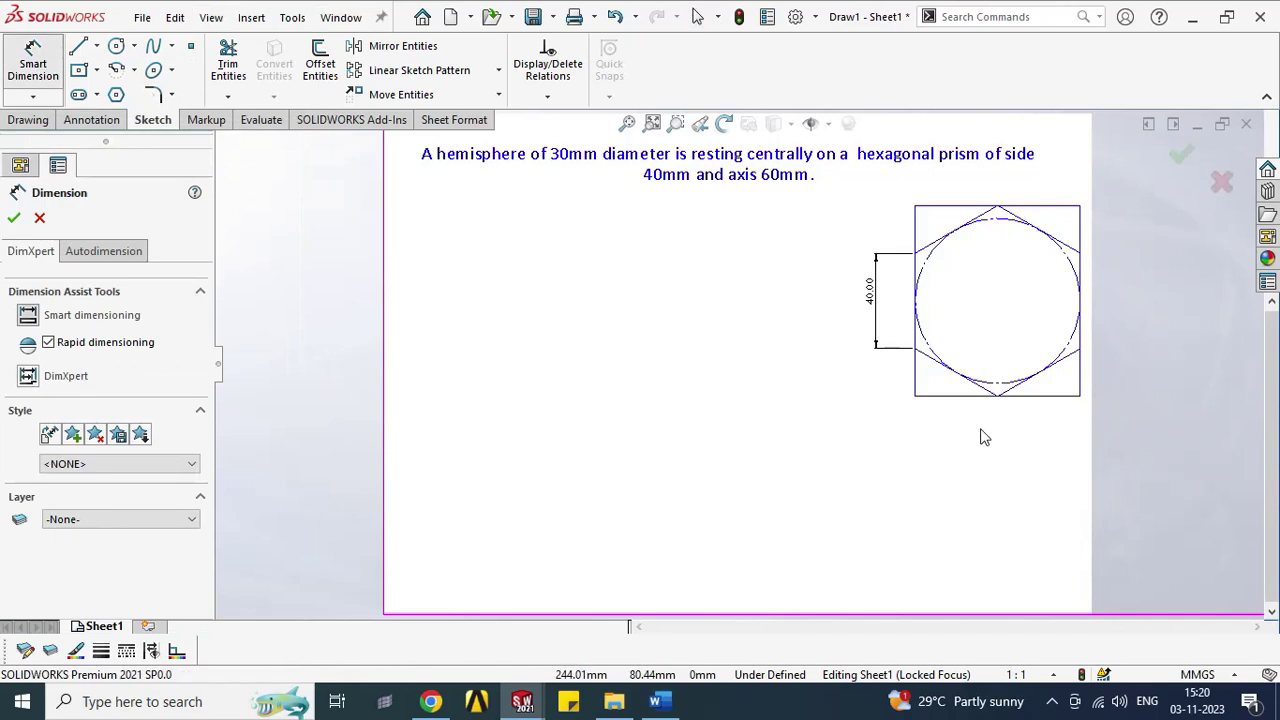
left_click(914, 383)
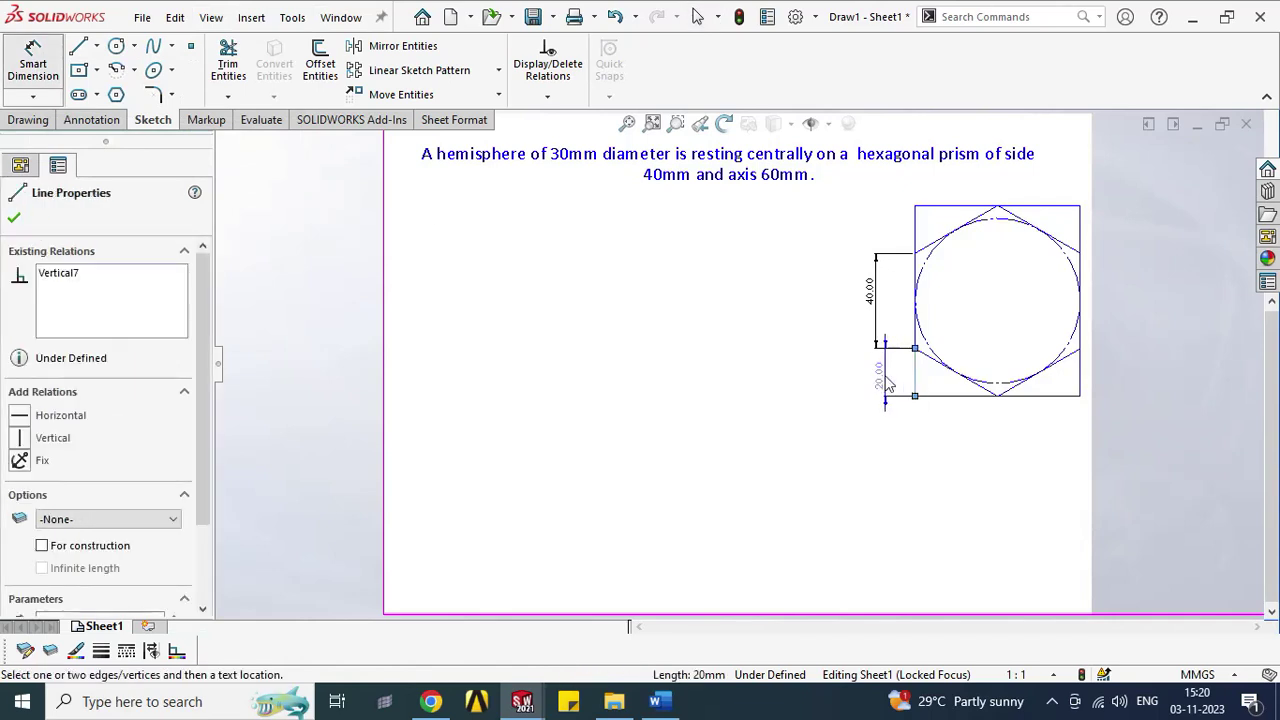
left_click(891, 381)
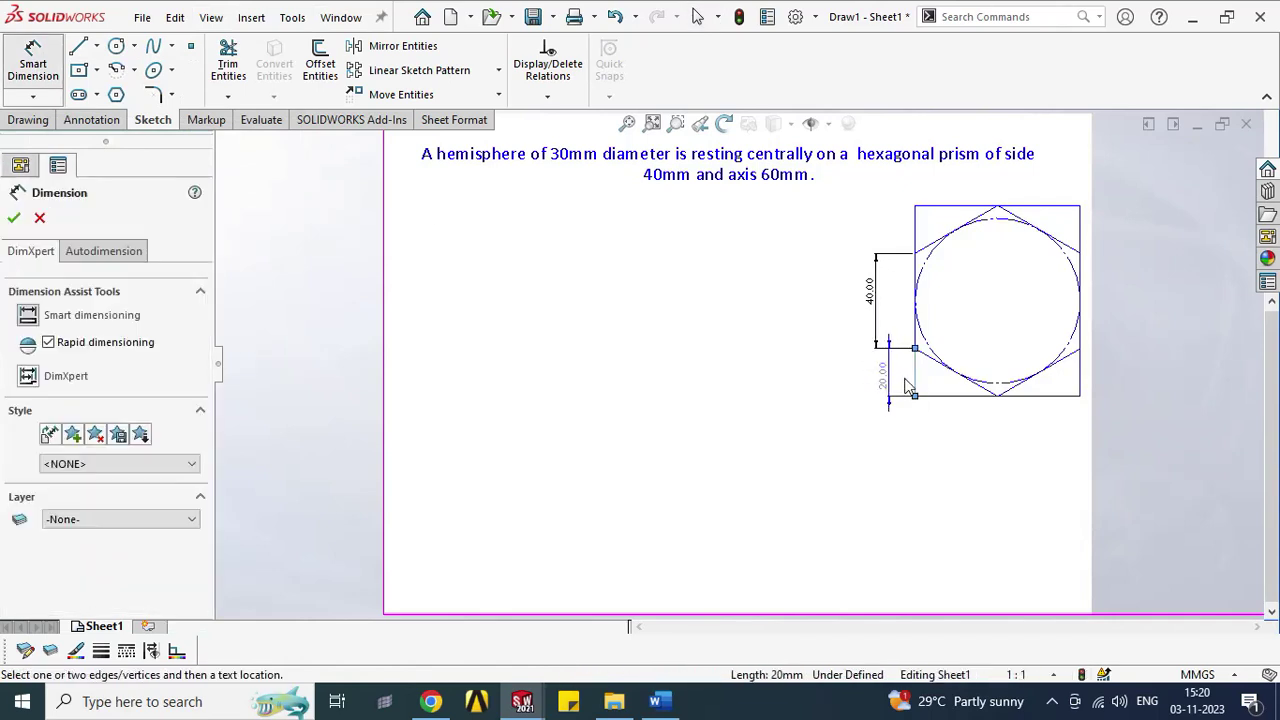
left_click(750, 346)
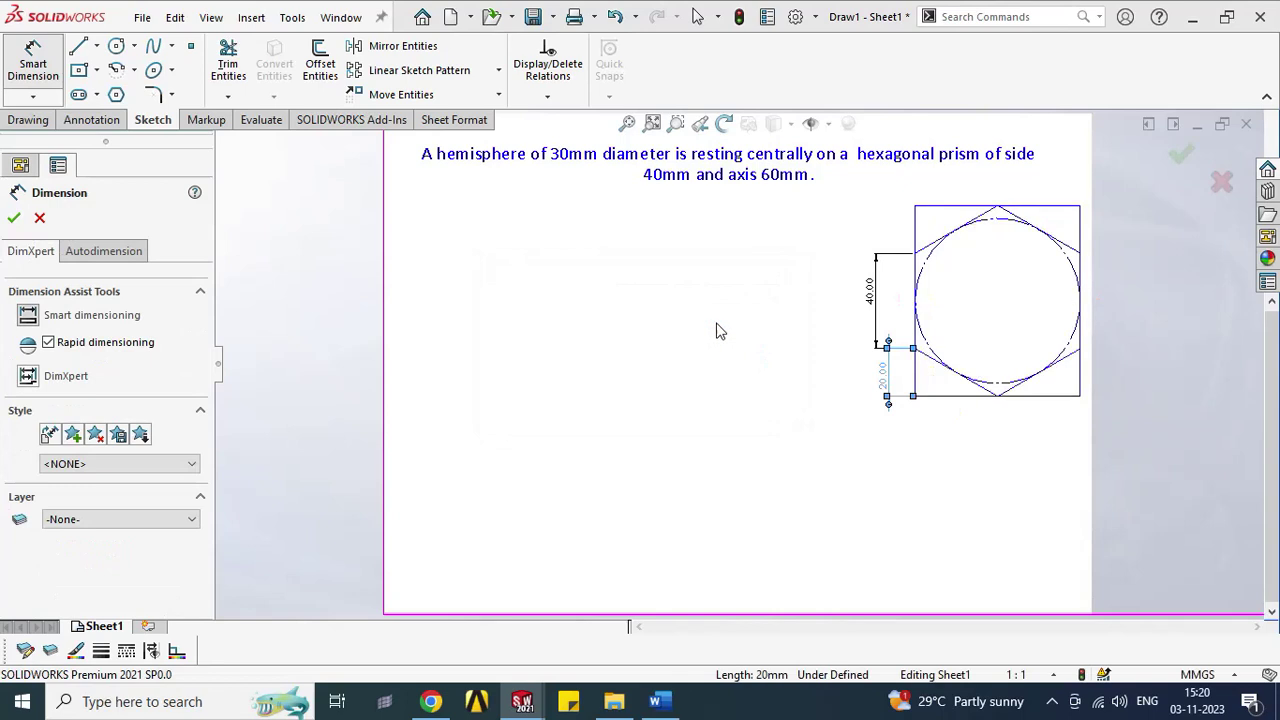
key("Escape")
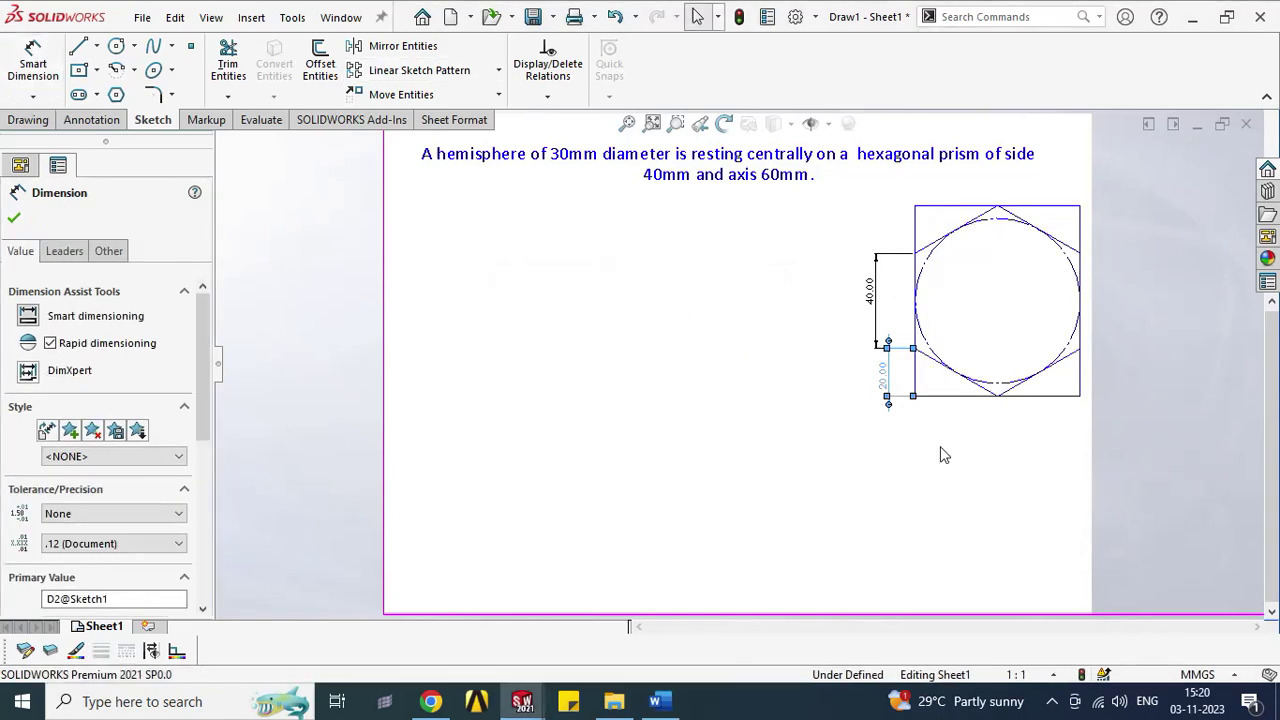
Step: Add driven dimensions to both halves of the box's bottom edge, on either side of the hexagon's bottom vertex
left_click(952, 398)
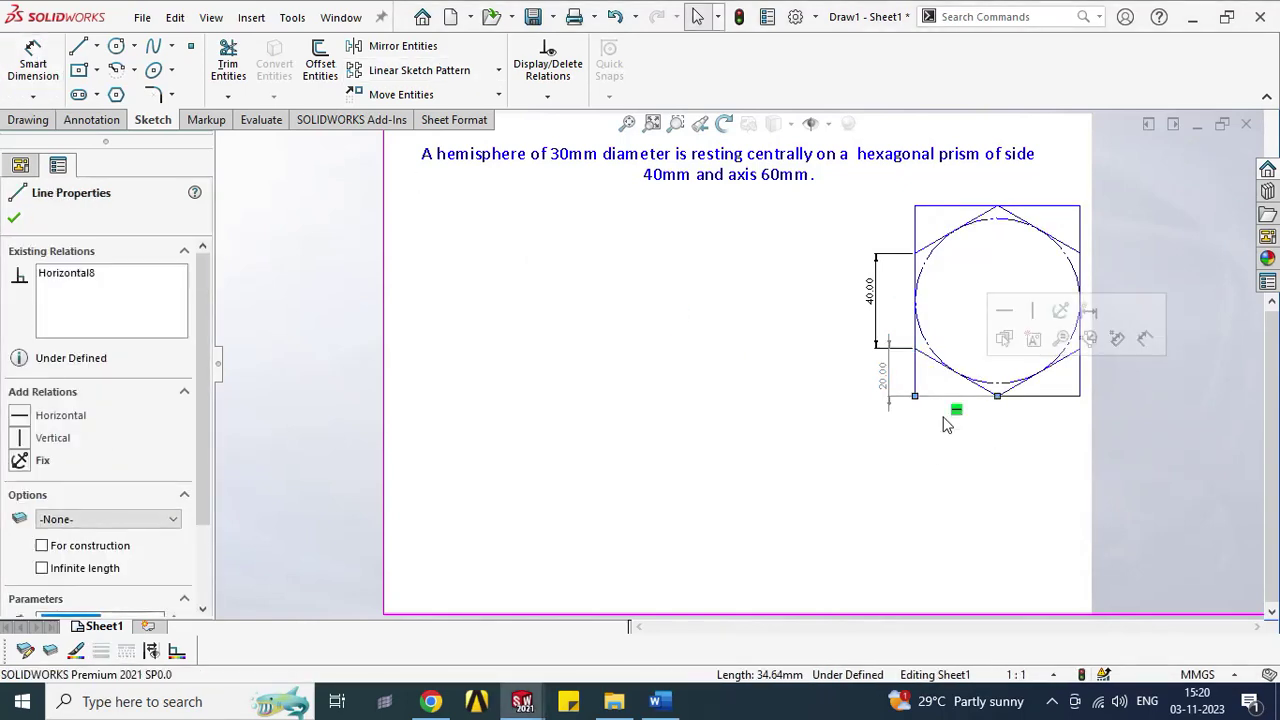
left_click(23, 58)
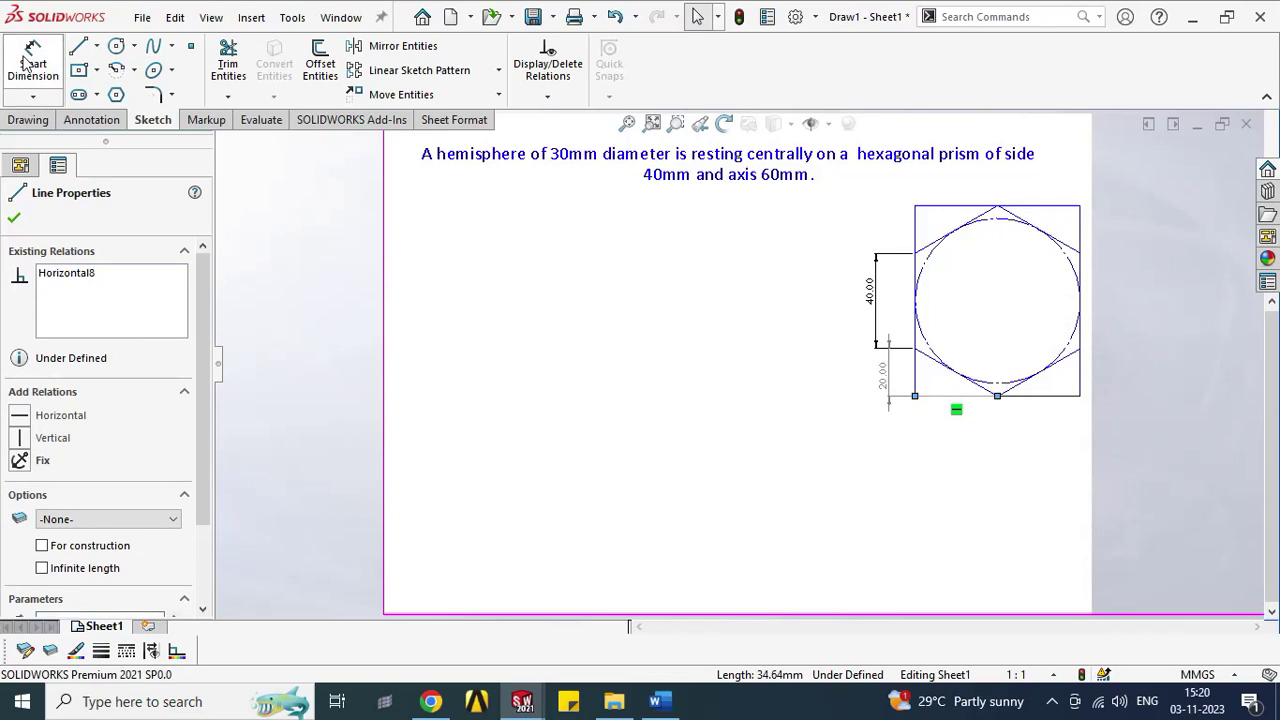
left_click(970, 397)
left_click(967, 429)
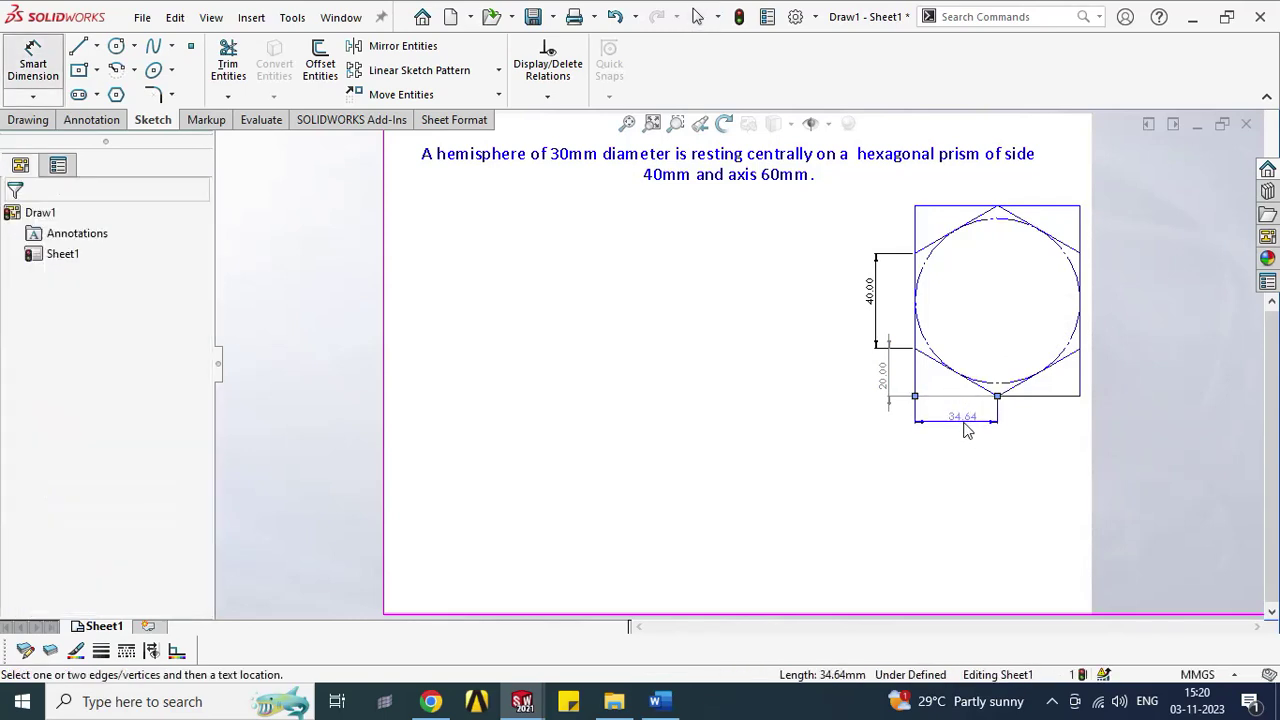
left_click(752, 346)
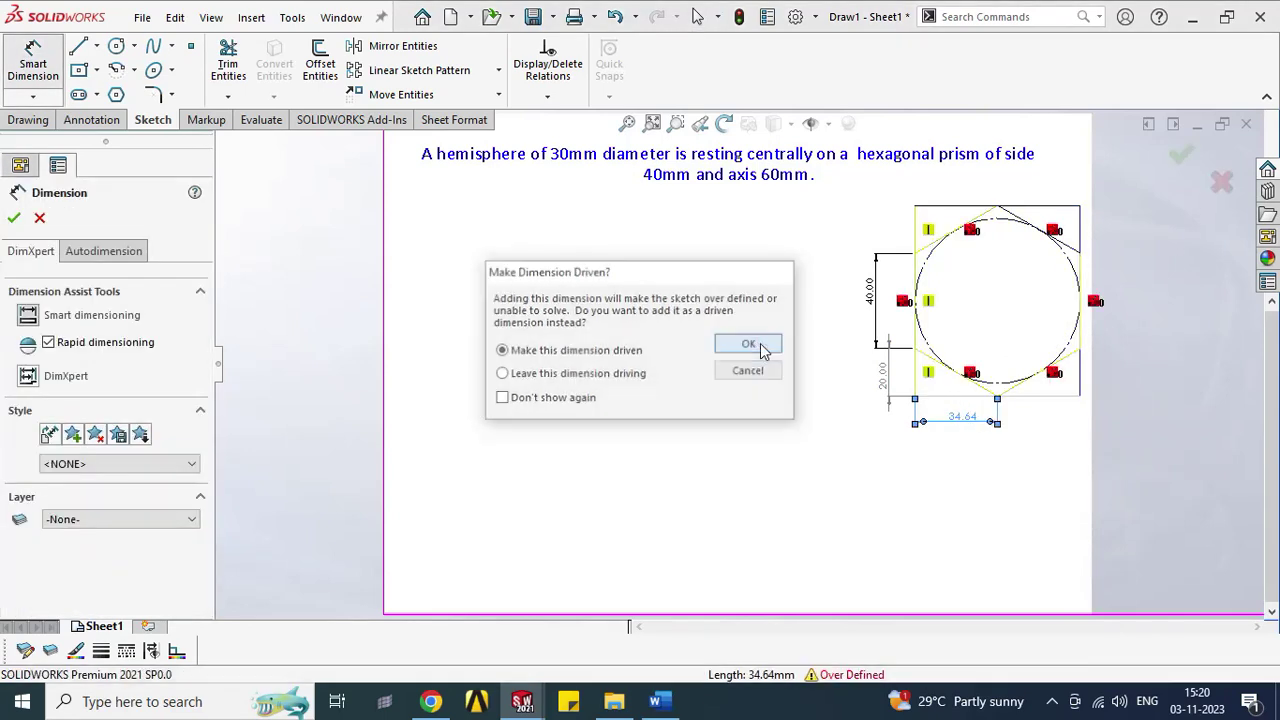
left_click(1032, 398)
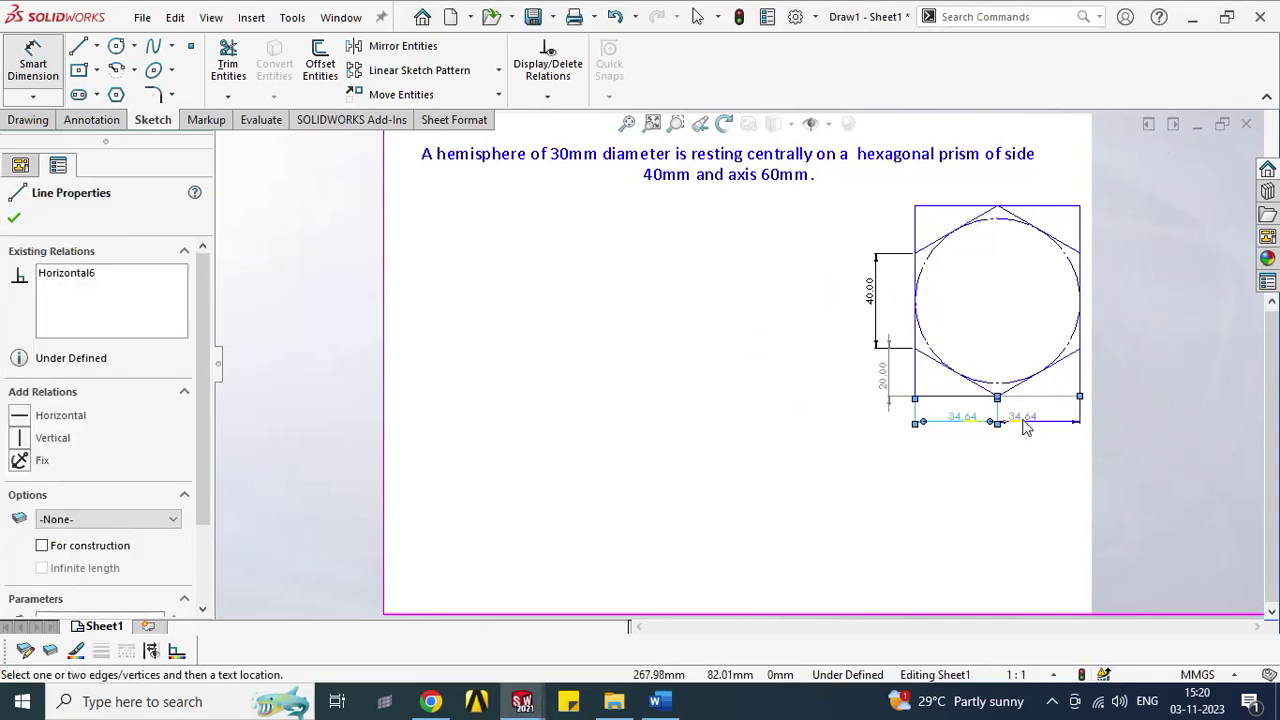
left_click(1028, 426)
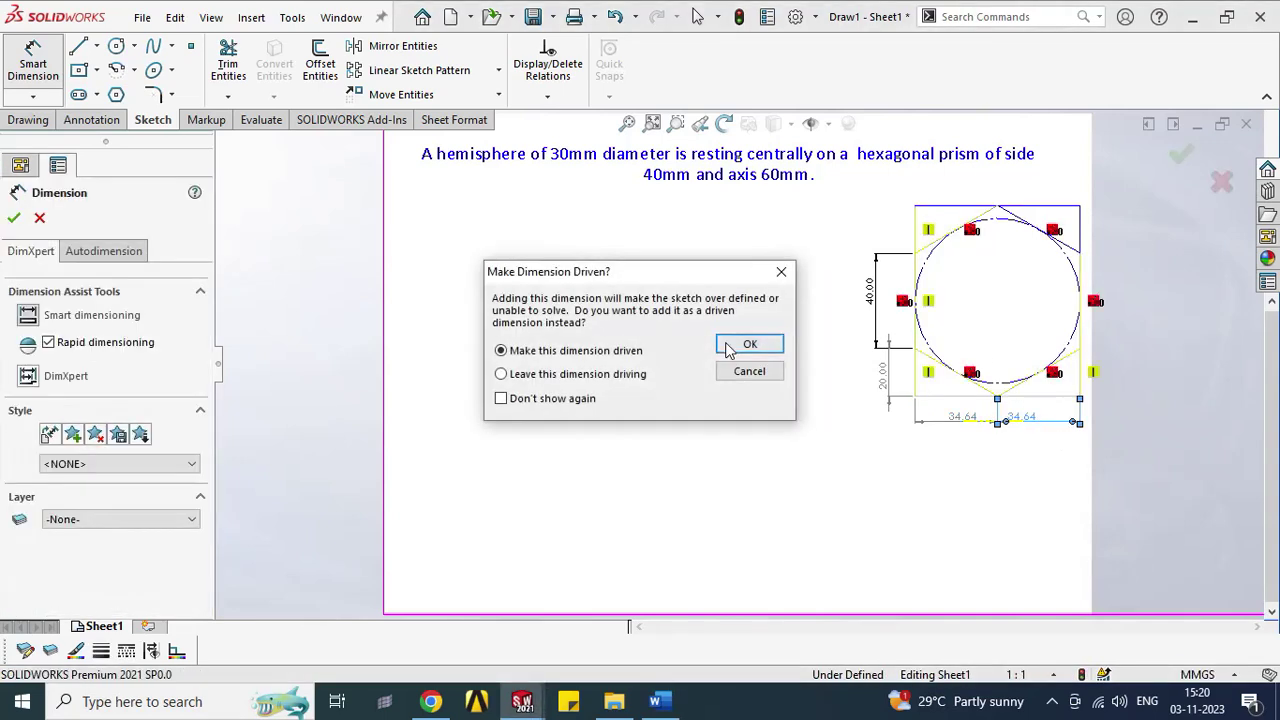
left_click(750, 346)
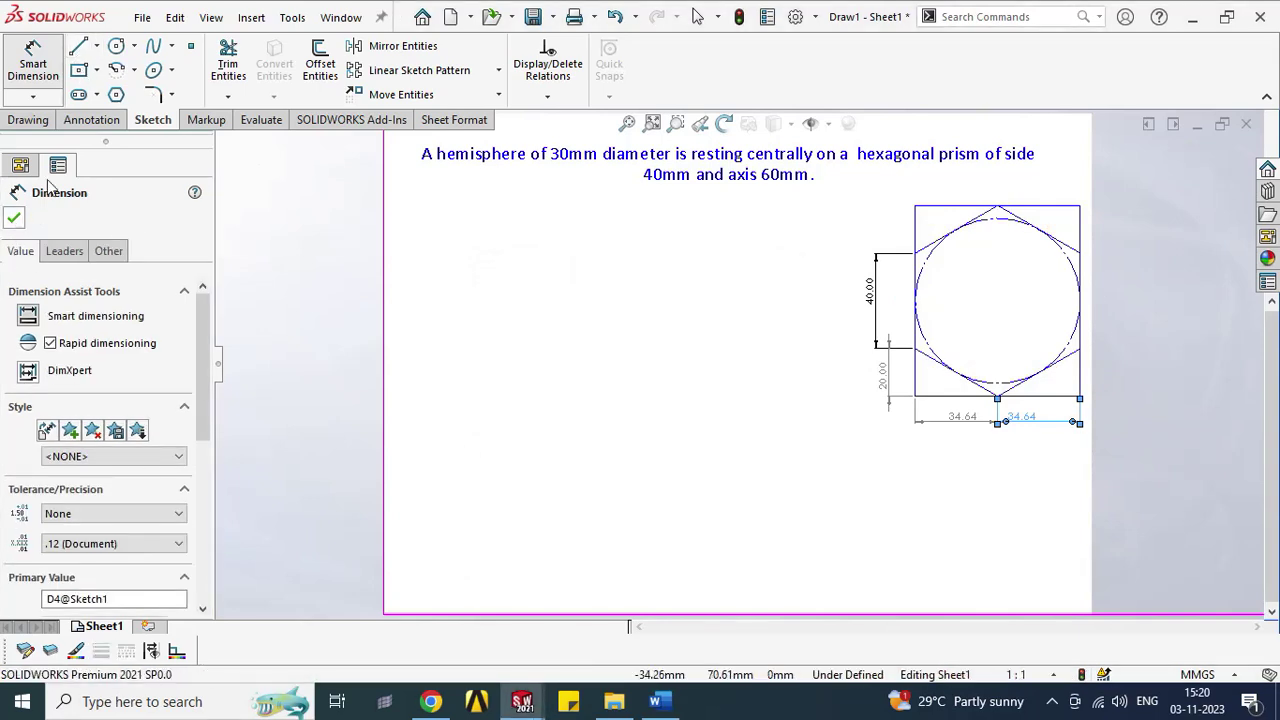
left_click(14, 217)
Step: Sketch a separate horizontal line about 120 mm long near the sheet's lower edge, to the left of the hexagon
left_click(78, 46)
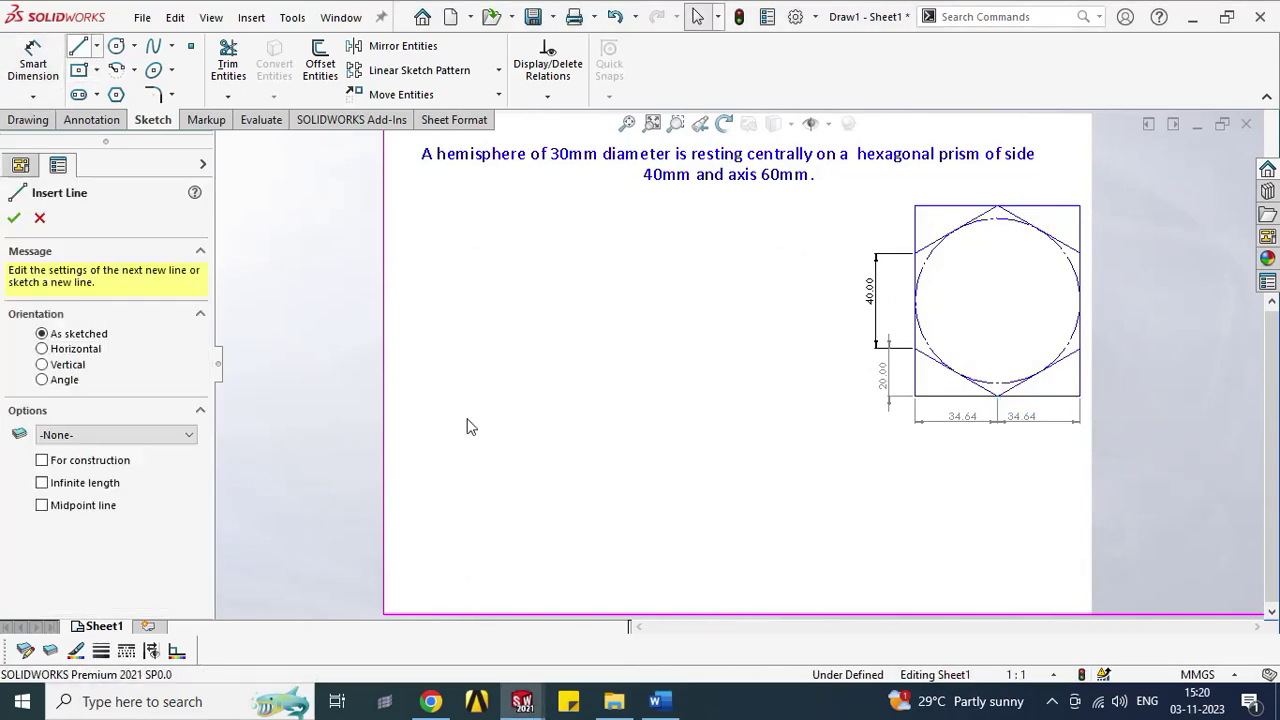
left_click(425, 549)
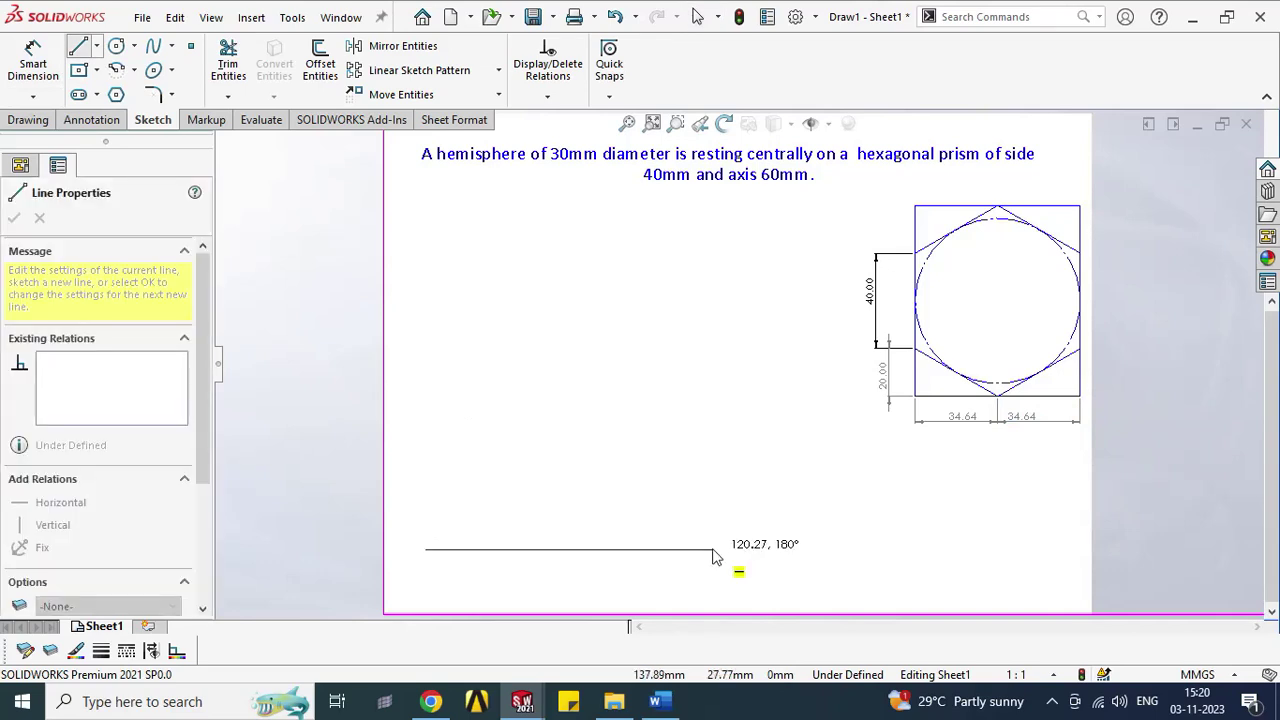
left_click(720, 551)
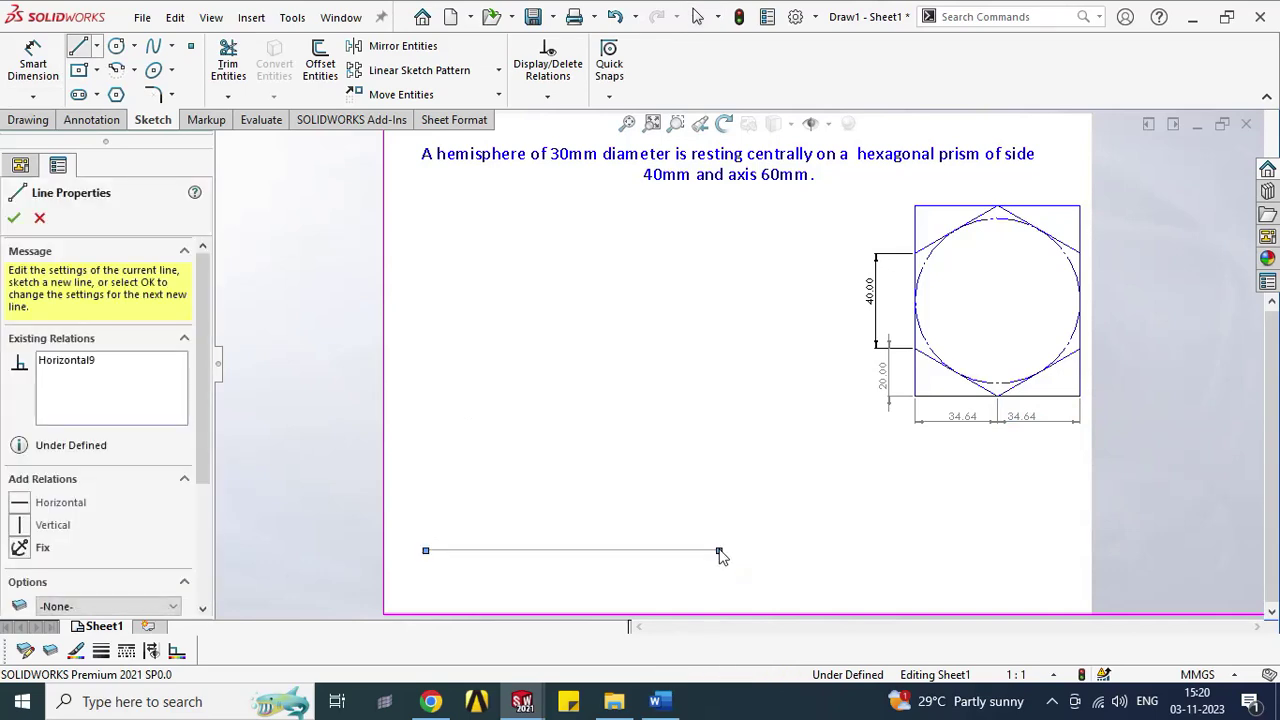
key("Escape")
key("Escape")
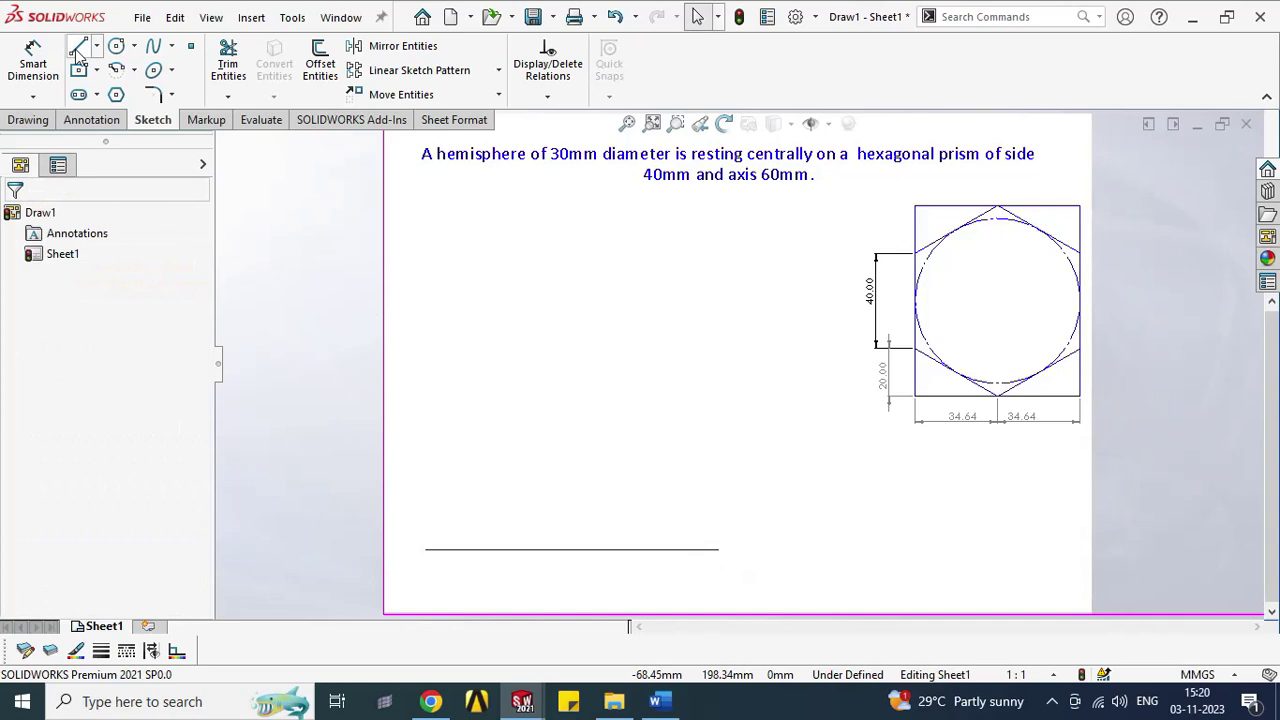
Step: Sketch two inclined lines from the midpoint of the horizontal base line, one rising to the right and one to the left
left_click(78, 50)
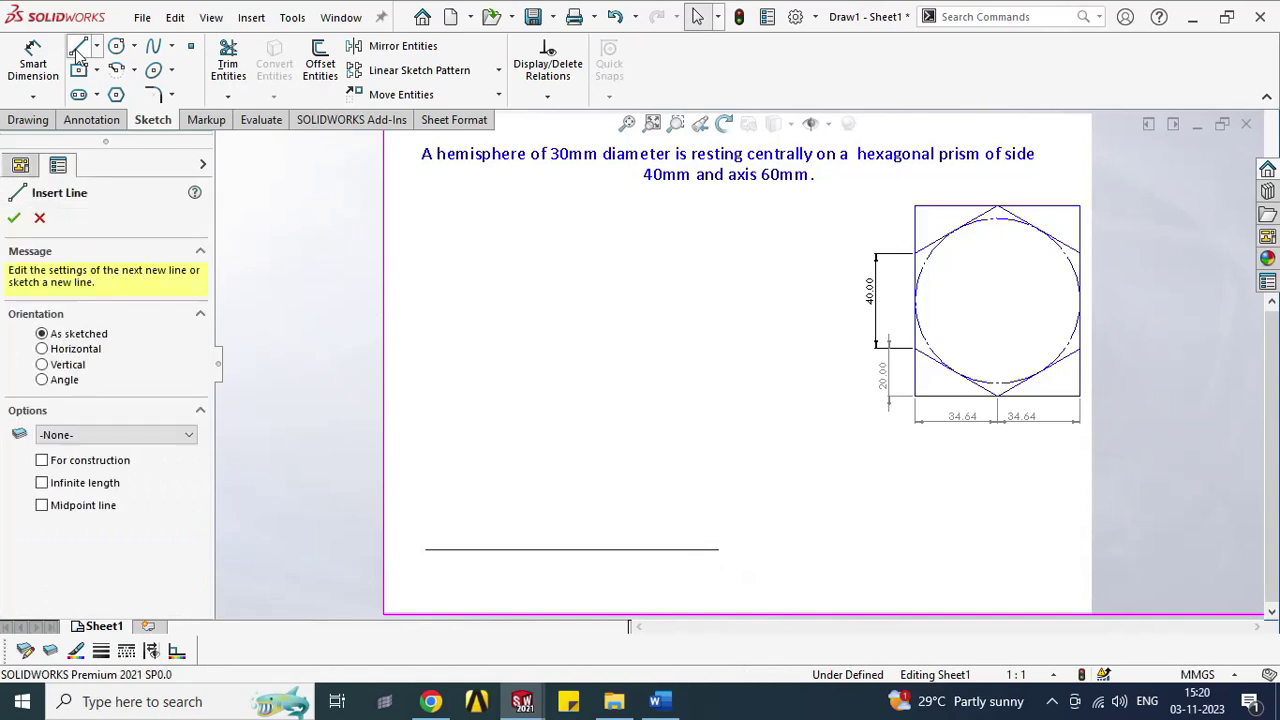
left_click(571, 550)
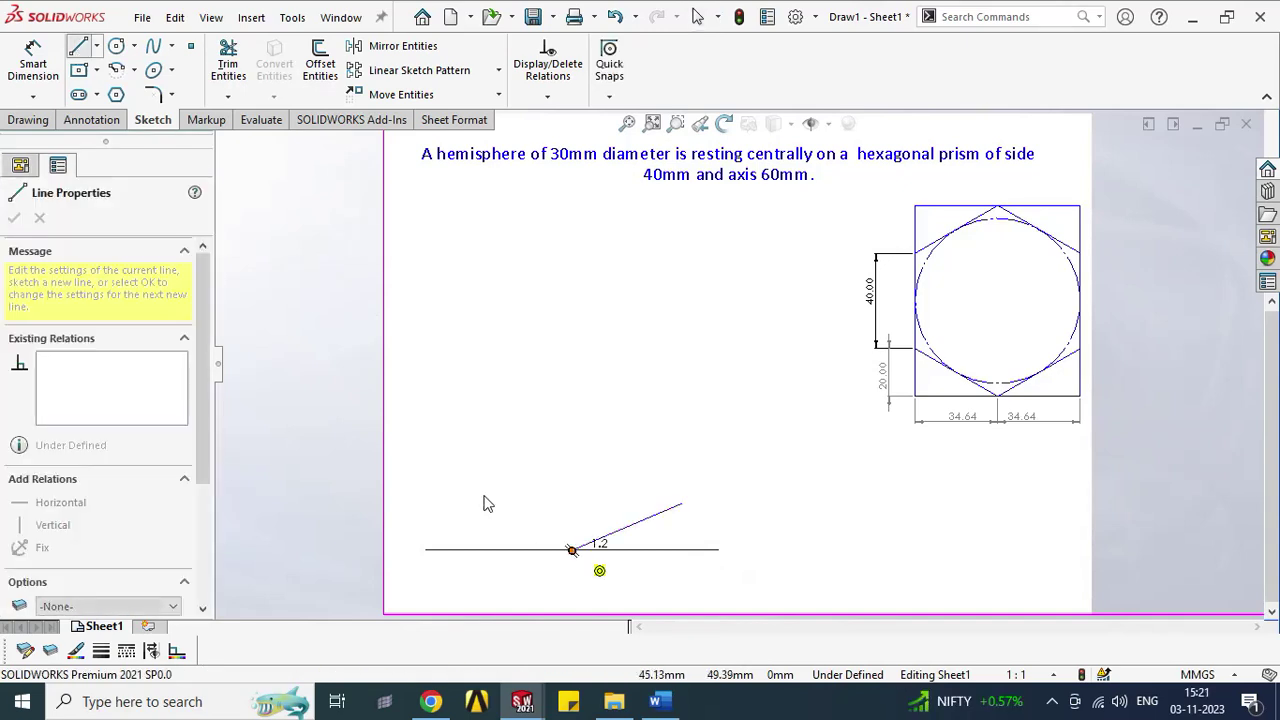
left_click(431, 485)
key("Escape")
key("Escape")
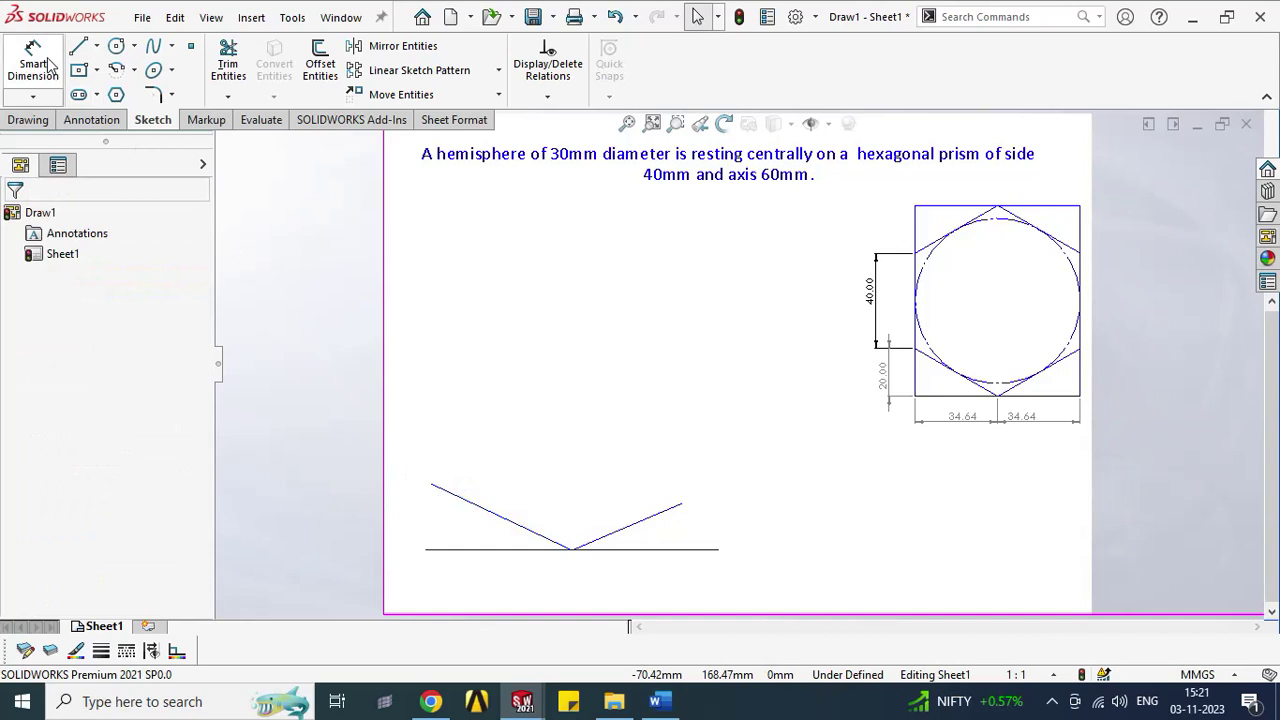
Step: Dimension the angles between the base line and the two inclined lines as 30° each
left_click(40, 60)
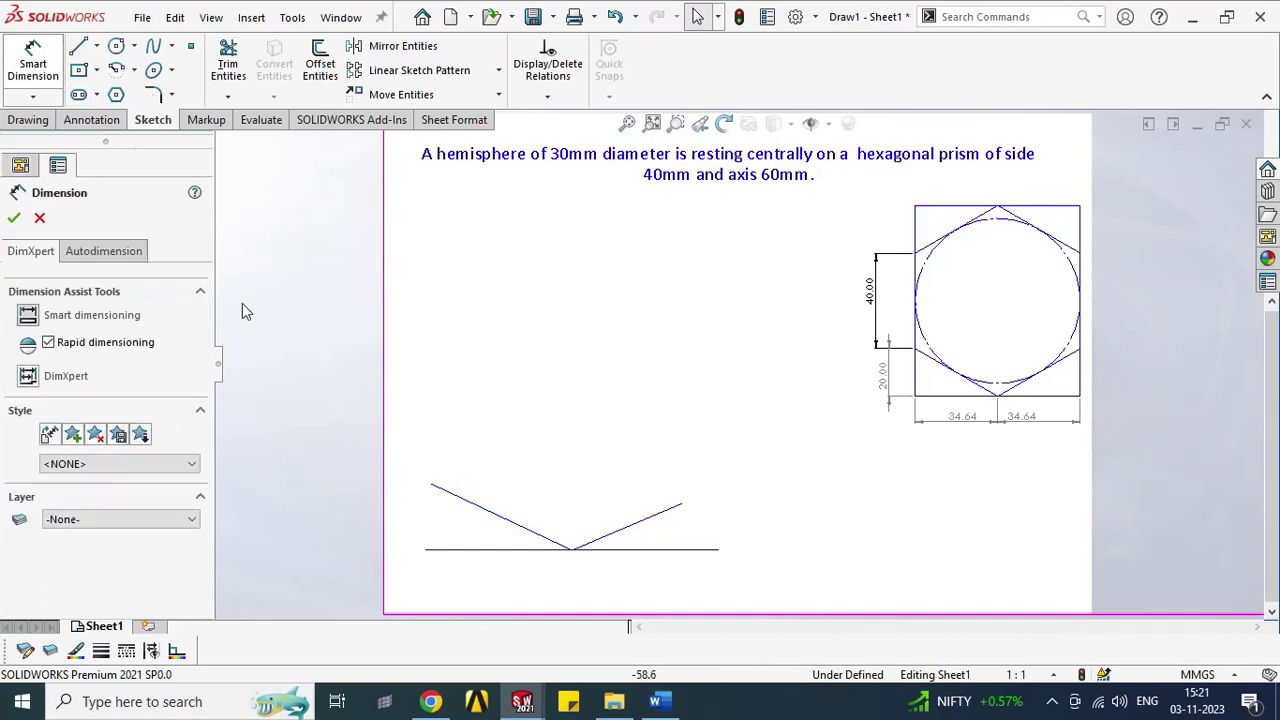
left_click(615, 547)
left_click(630, 526)
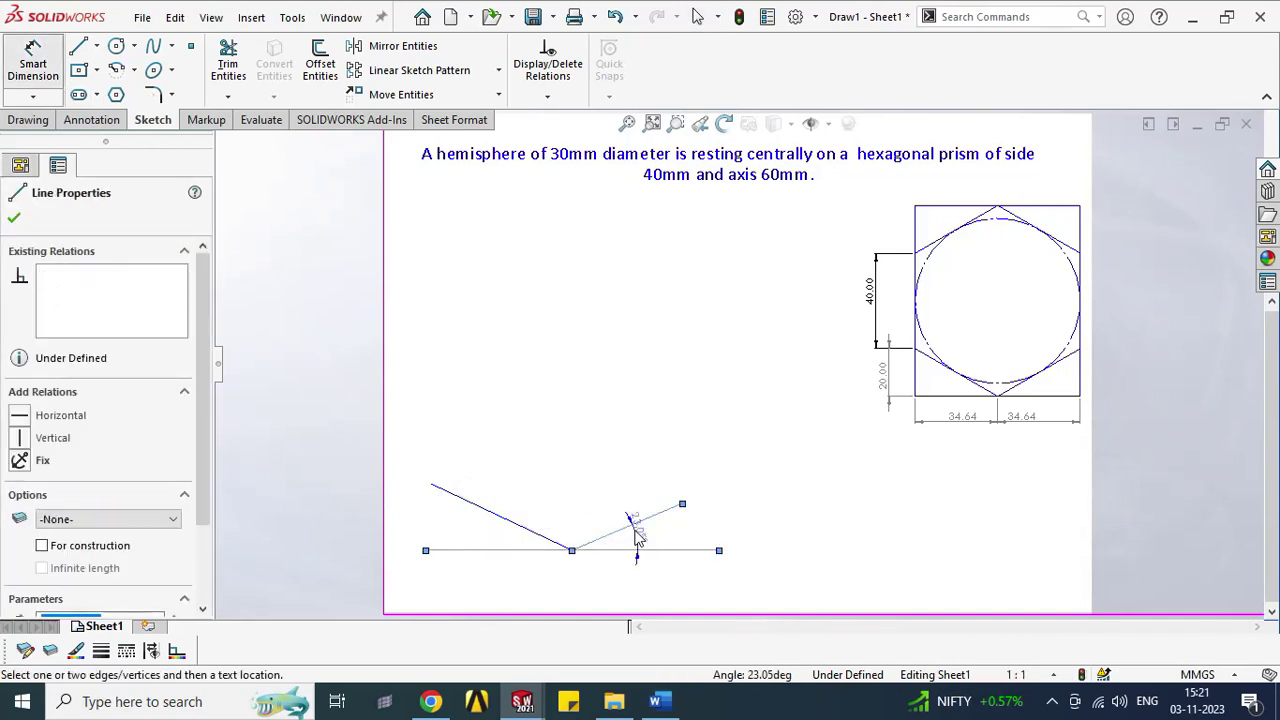
left_click(635, 532)
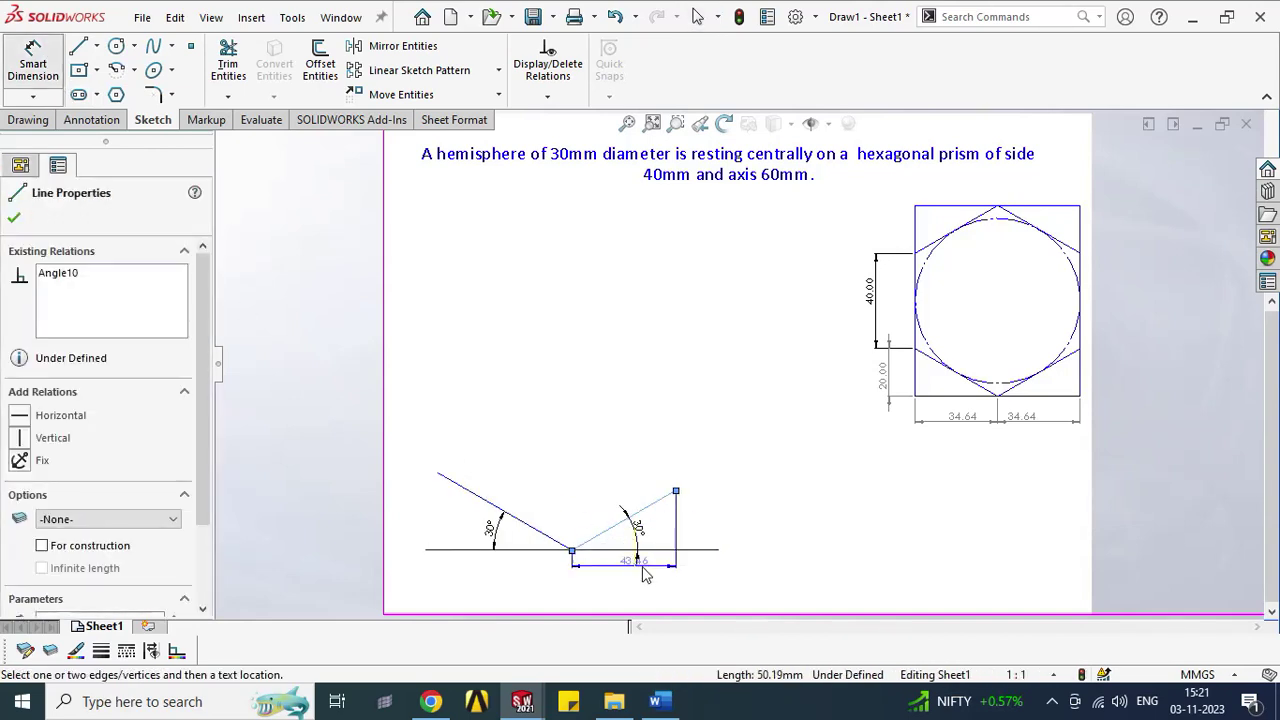
Step: Dimension the right inclined line's length as 34.64+34.64 mm
left_click(678, 566)
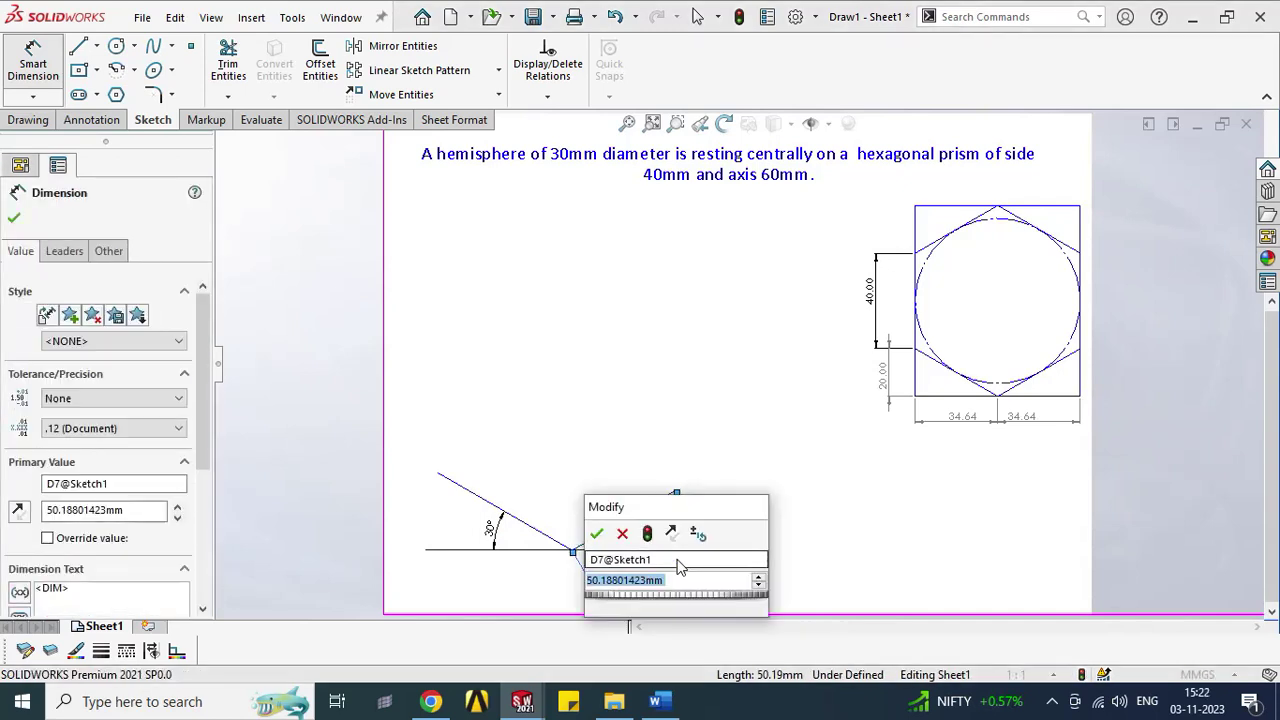
type("34")
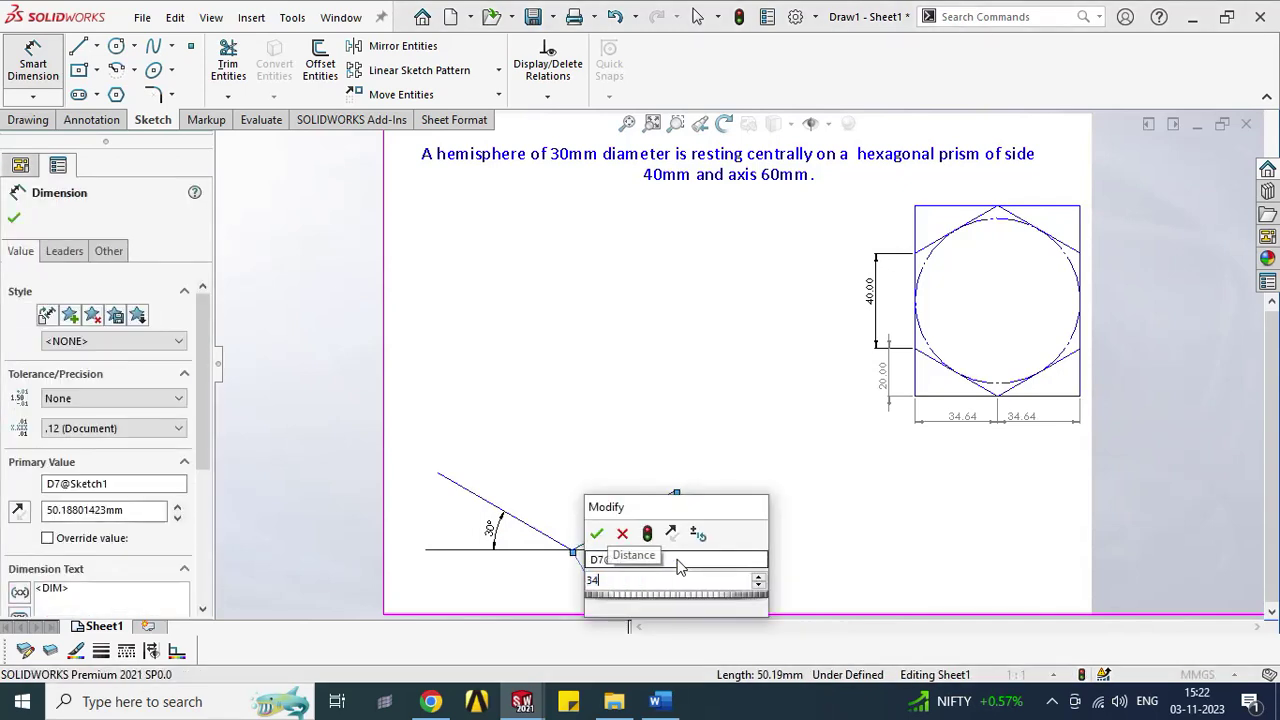
type(".64+34.64")
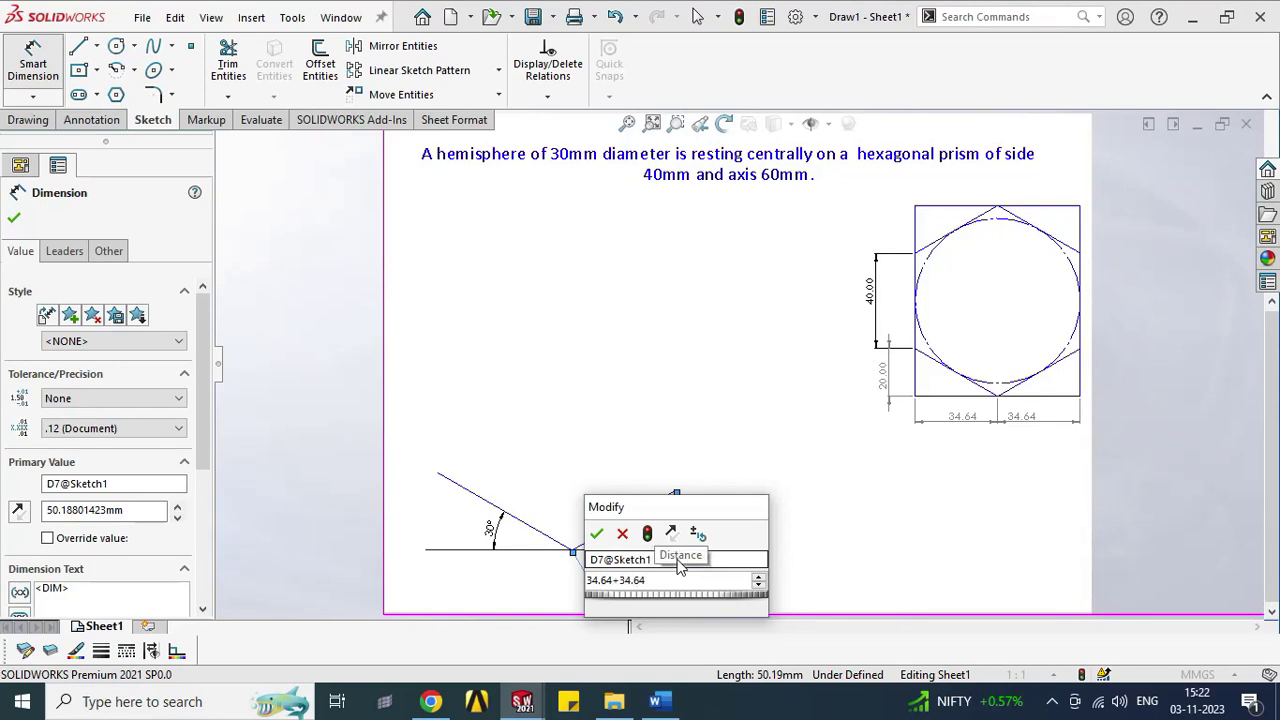
left_click(595, 535)
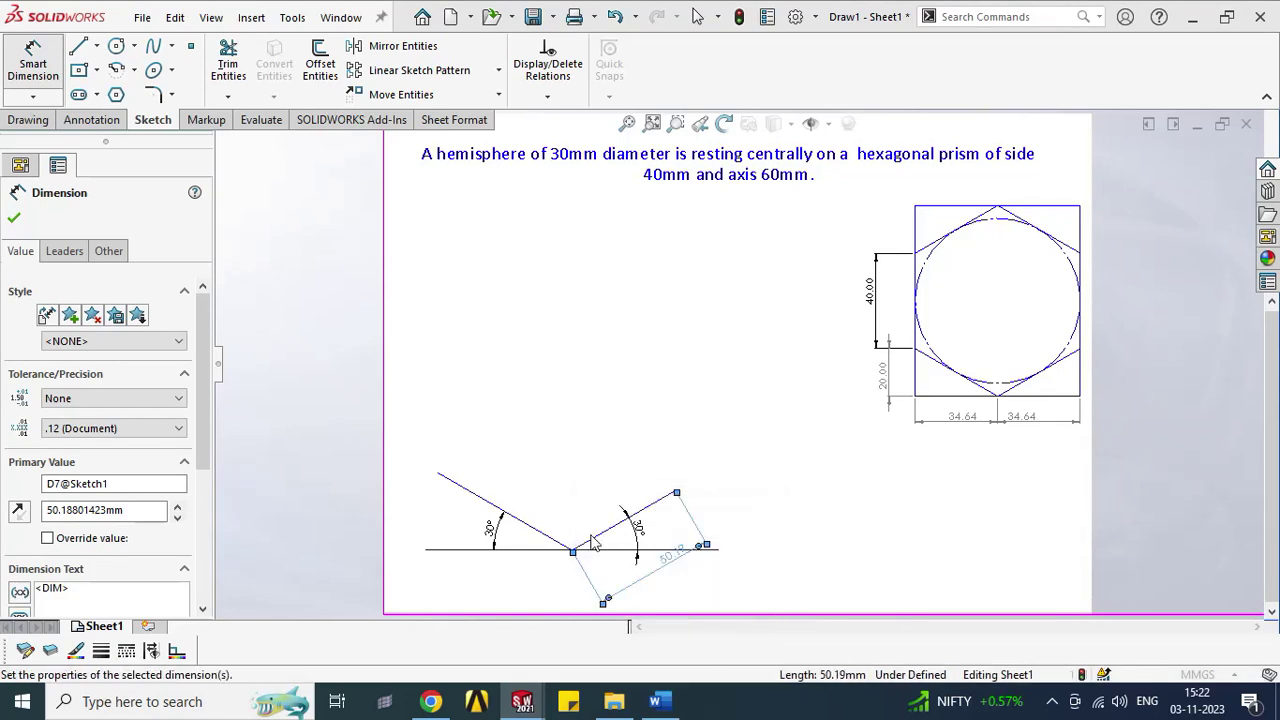
Step: Dimension the left inclined line's length as 80 mm
left_click(519, 522)
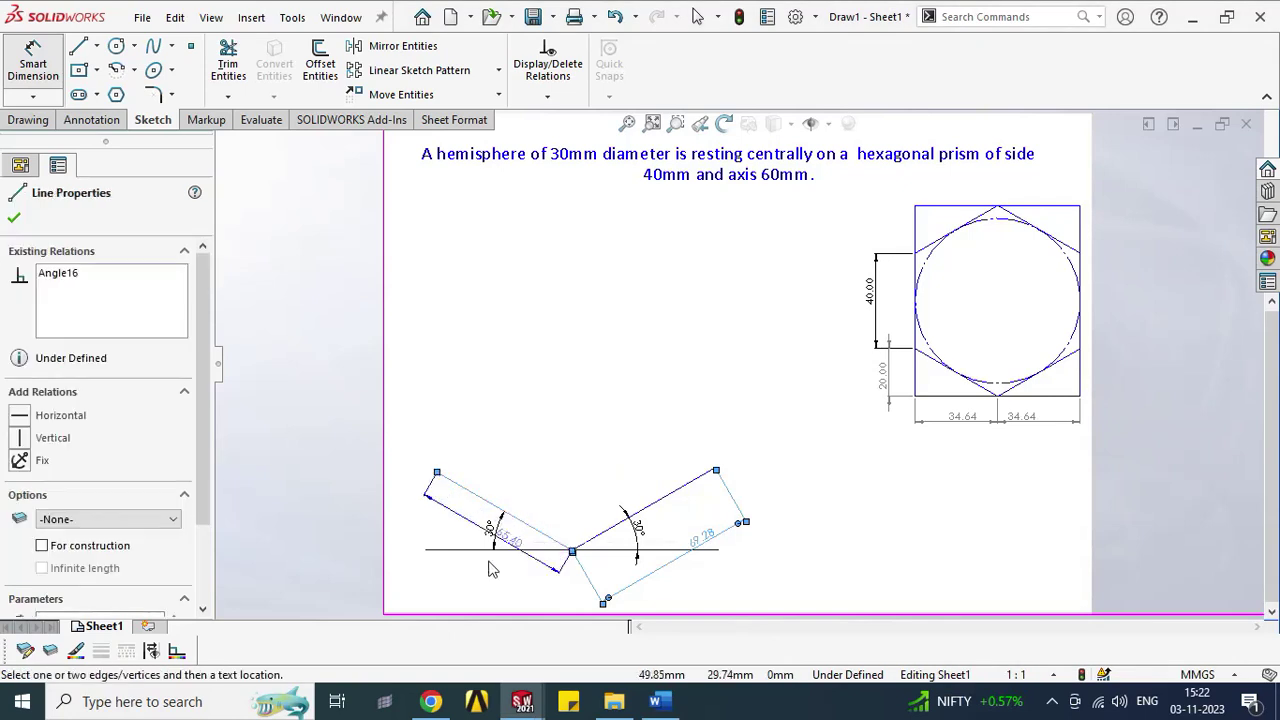
left_click(443, 549)
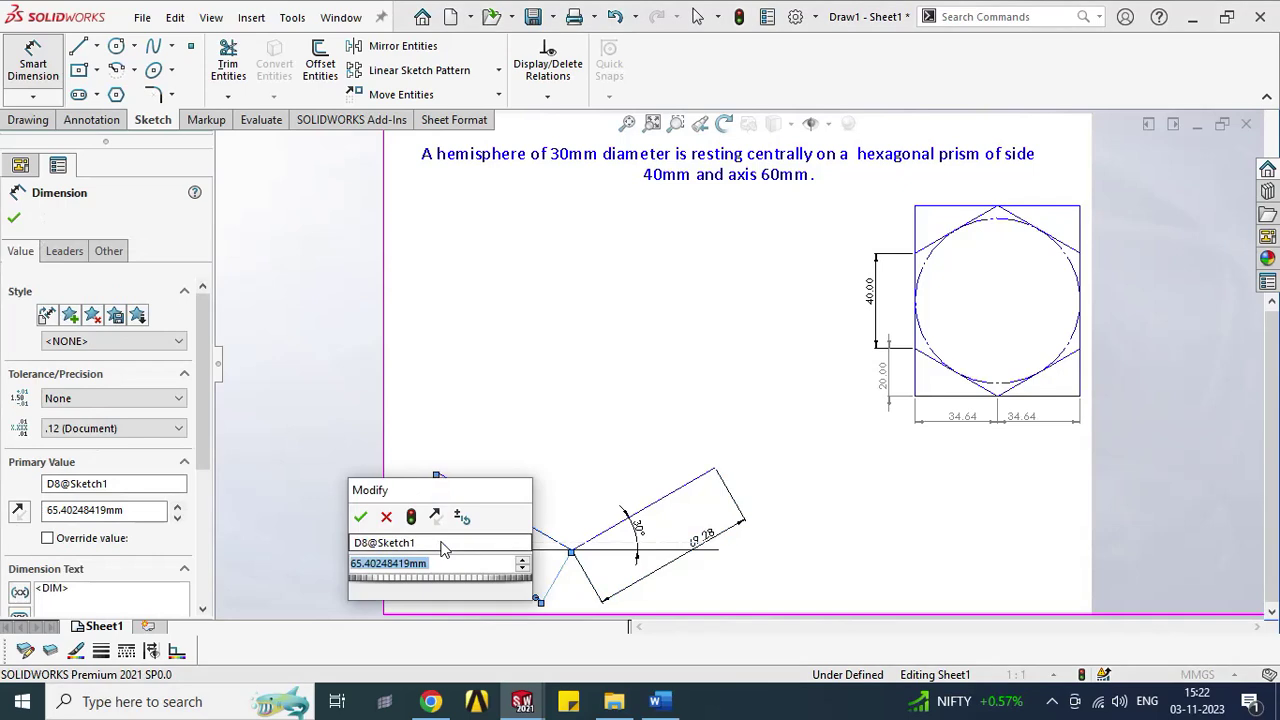
type("80")
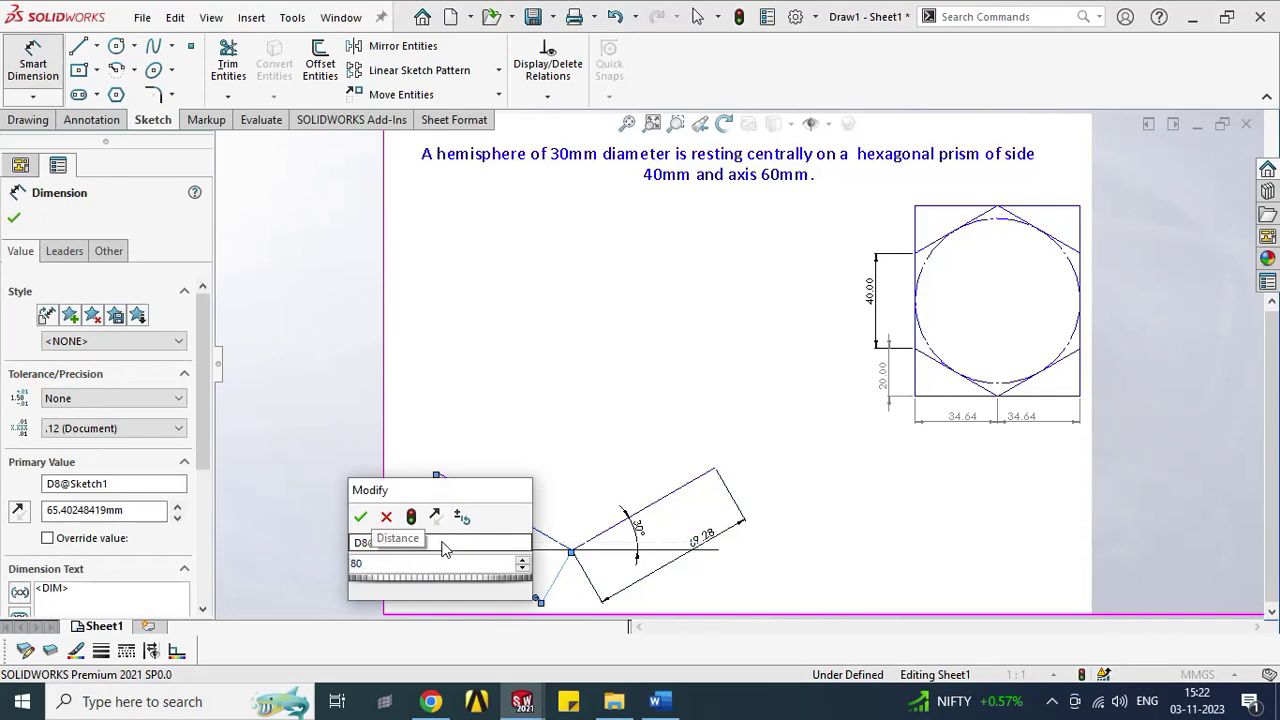
left_click(363, 516)
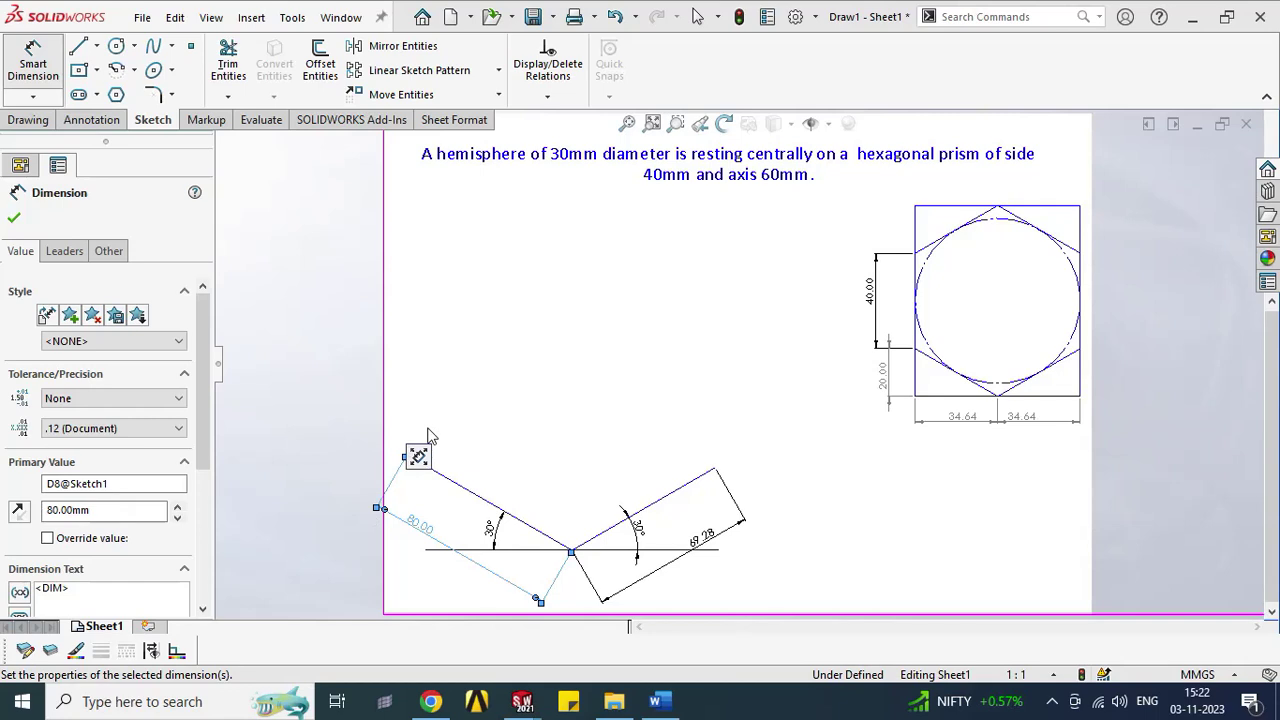
key("Escape")
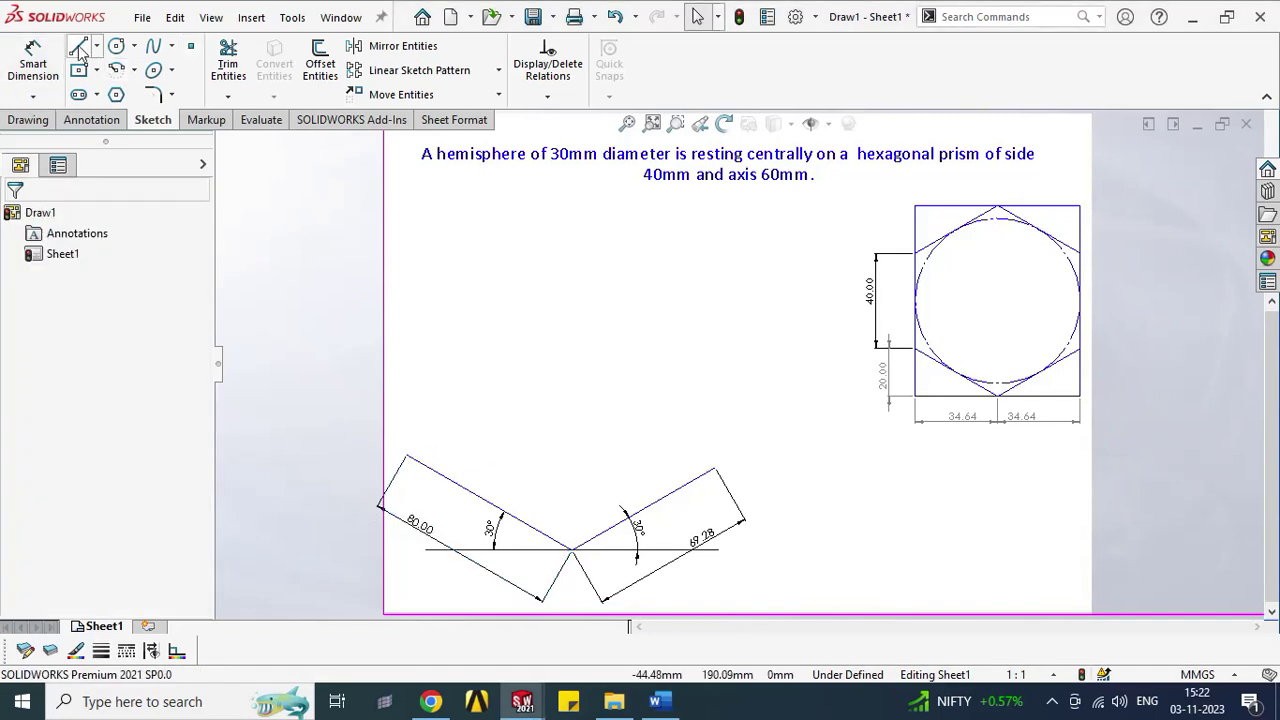
Step: Copy the right inclined line from the shared lower corner to the upper end of the left inclined line
left_click(591, 548)
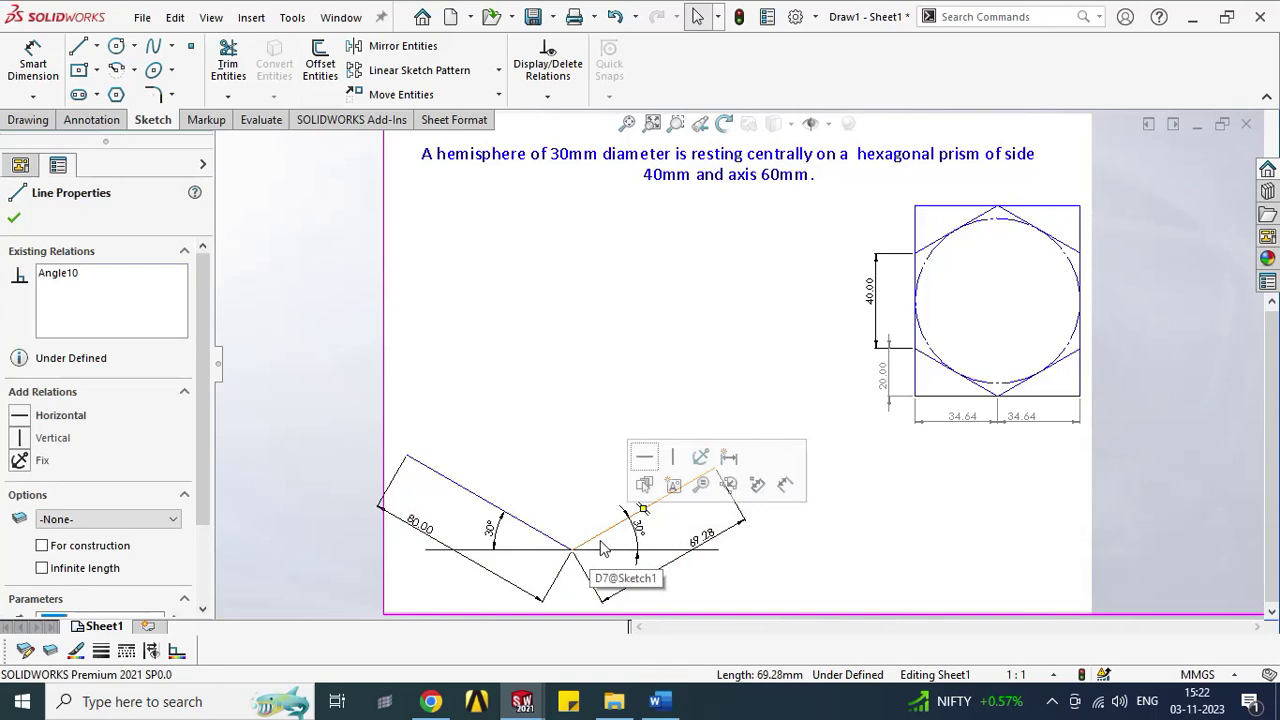
left_click(501, 97)
left_click(408, 137)
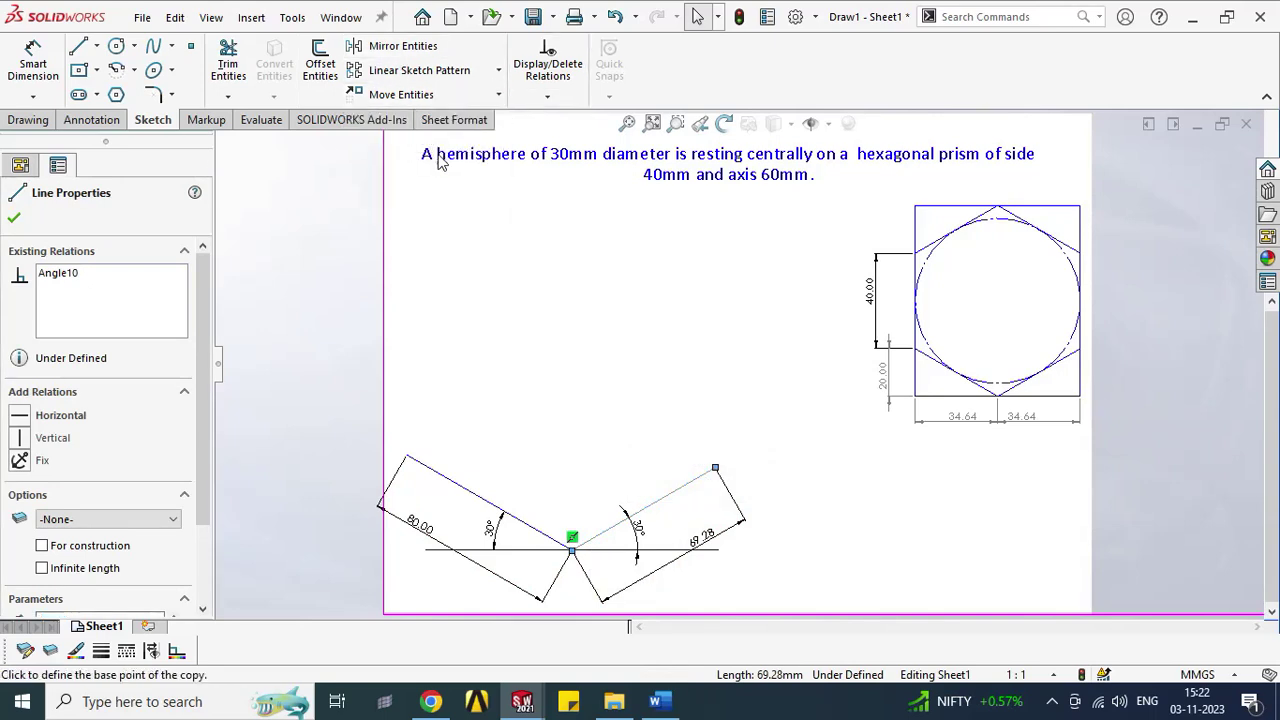
left_click(572, 551)
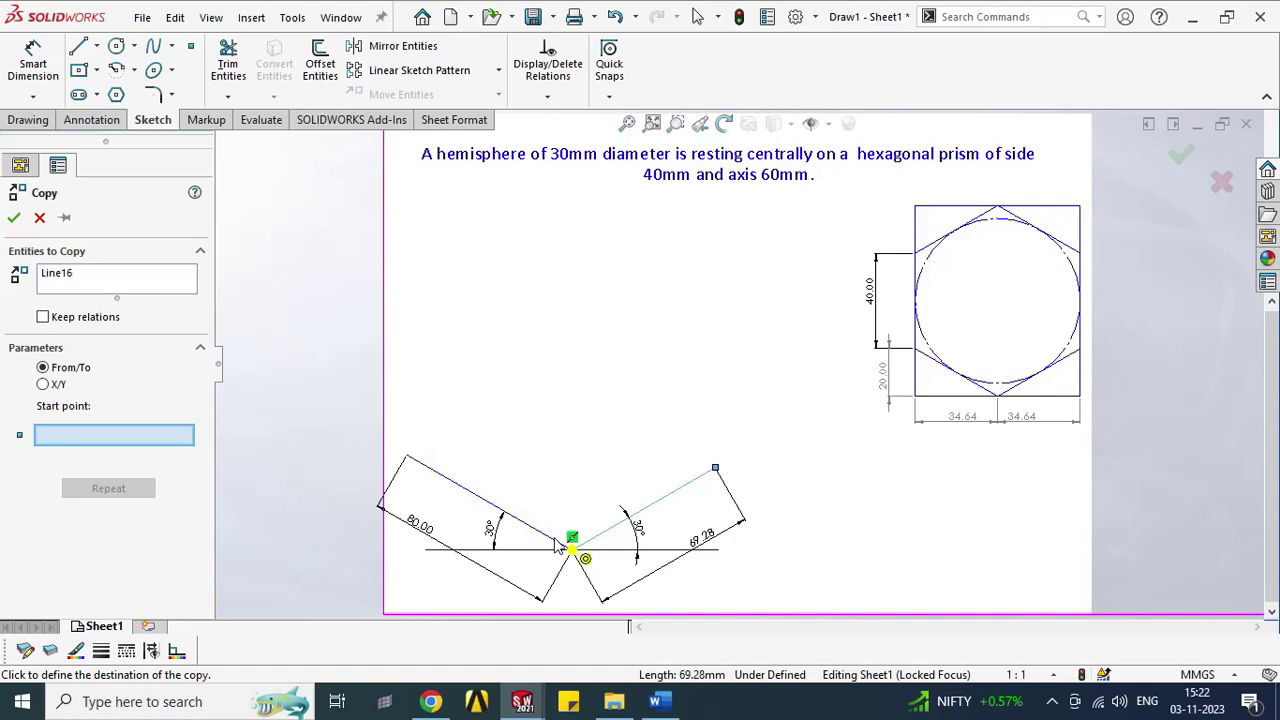
left_click(410, 457)
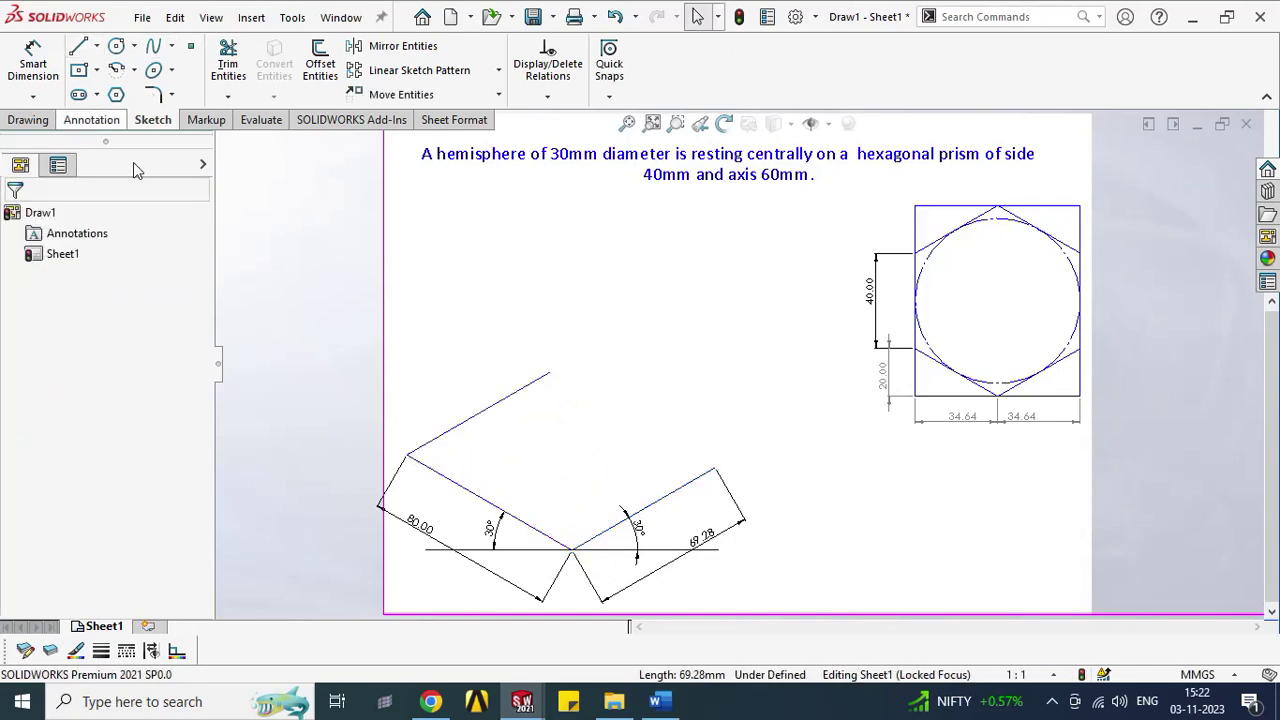
Step: Copy the 80 mm inclined line from the shared lower corner to the upper end of the right inclined line, closing the parallelogram
left_click(432, 476)
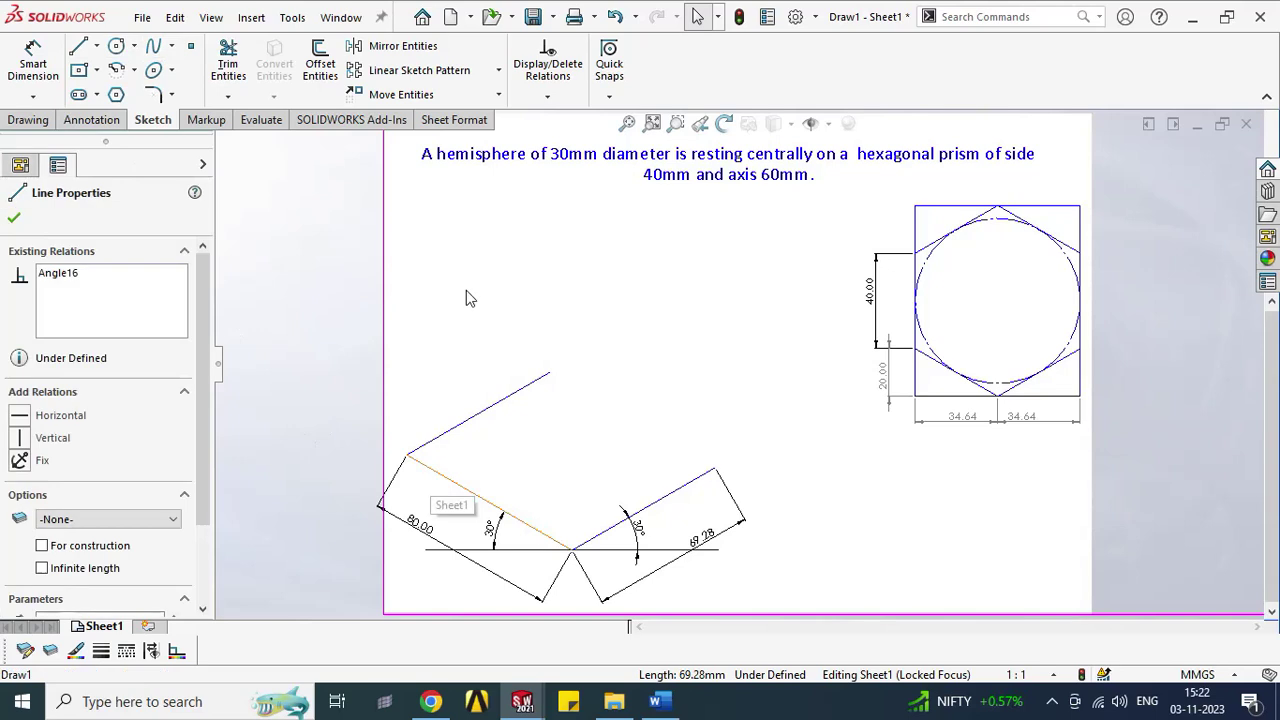
left_click(498, 94)
left_click(407, 141)
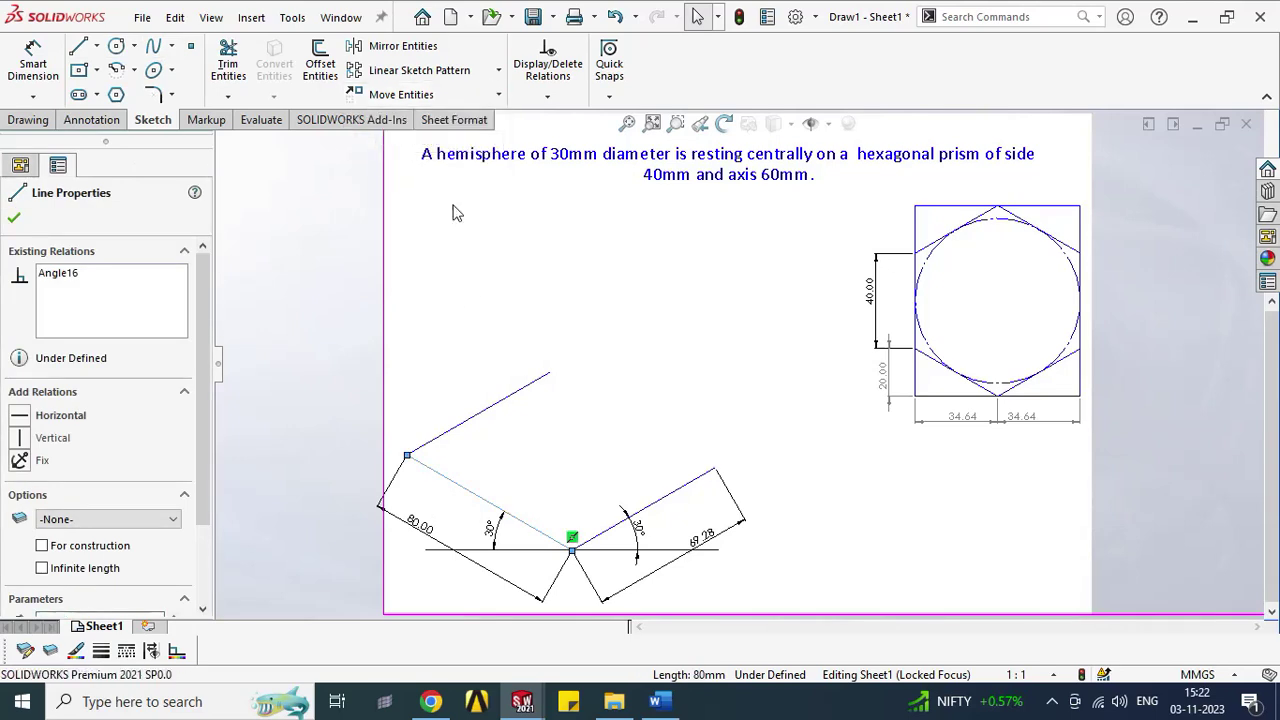
left_click(588, 560)
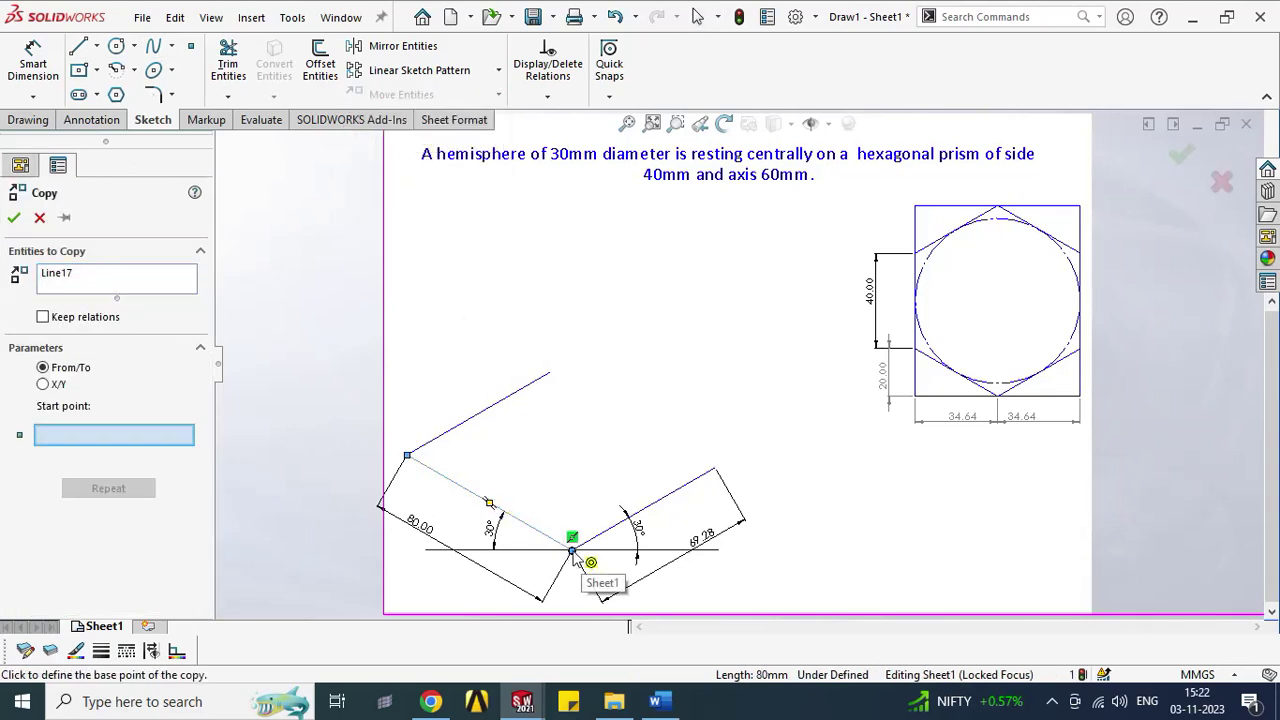
left_click(709, 471)
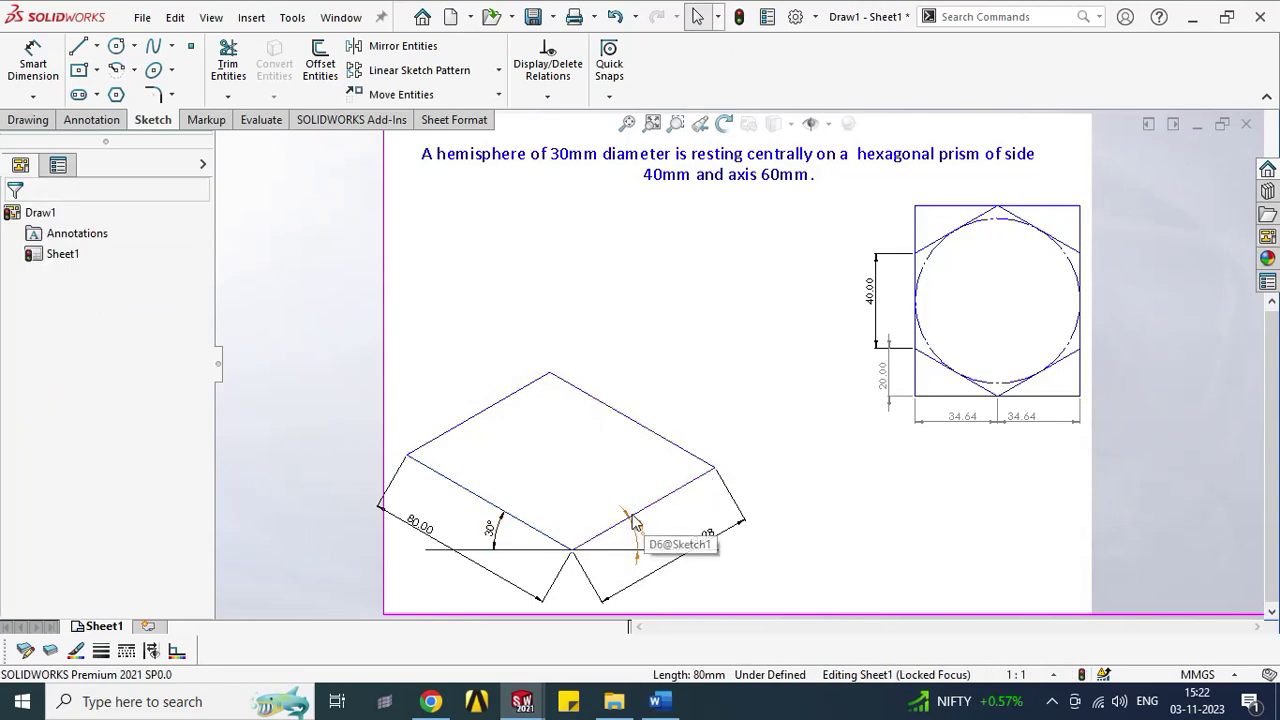
Step: Sketch a short centerpoint arc centred on the parallelogram's bottom corner across its 80 mm lower-left edge, with a radius of 20 mm
left_click(116, 72)
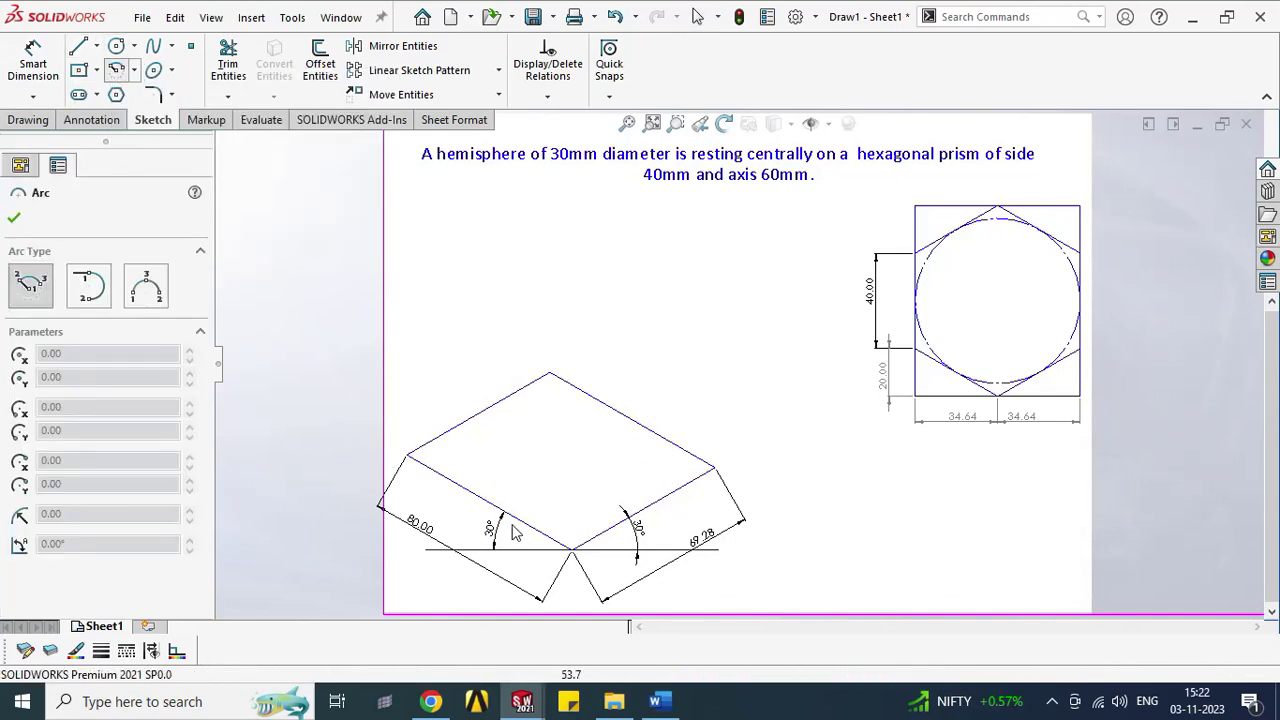
left_click(570, 549)
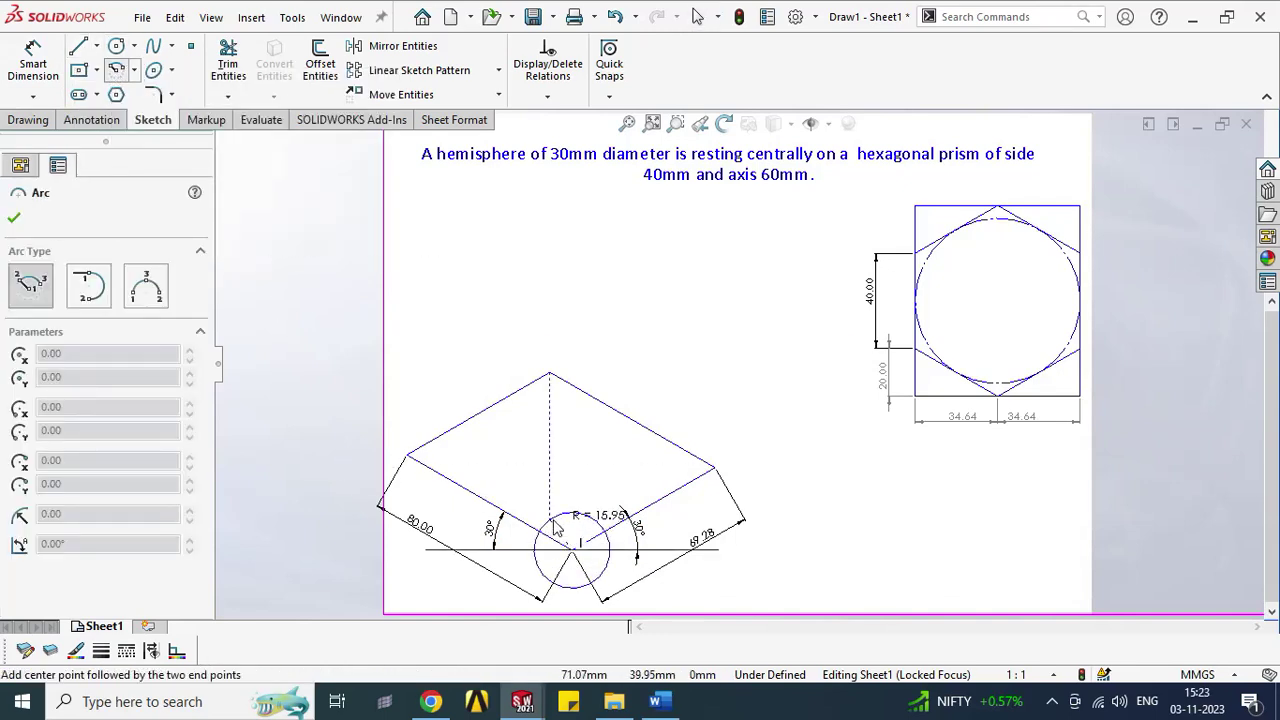
left_click(522, 520)
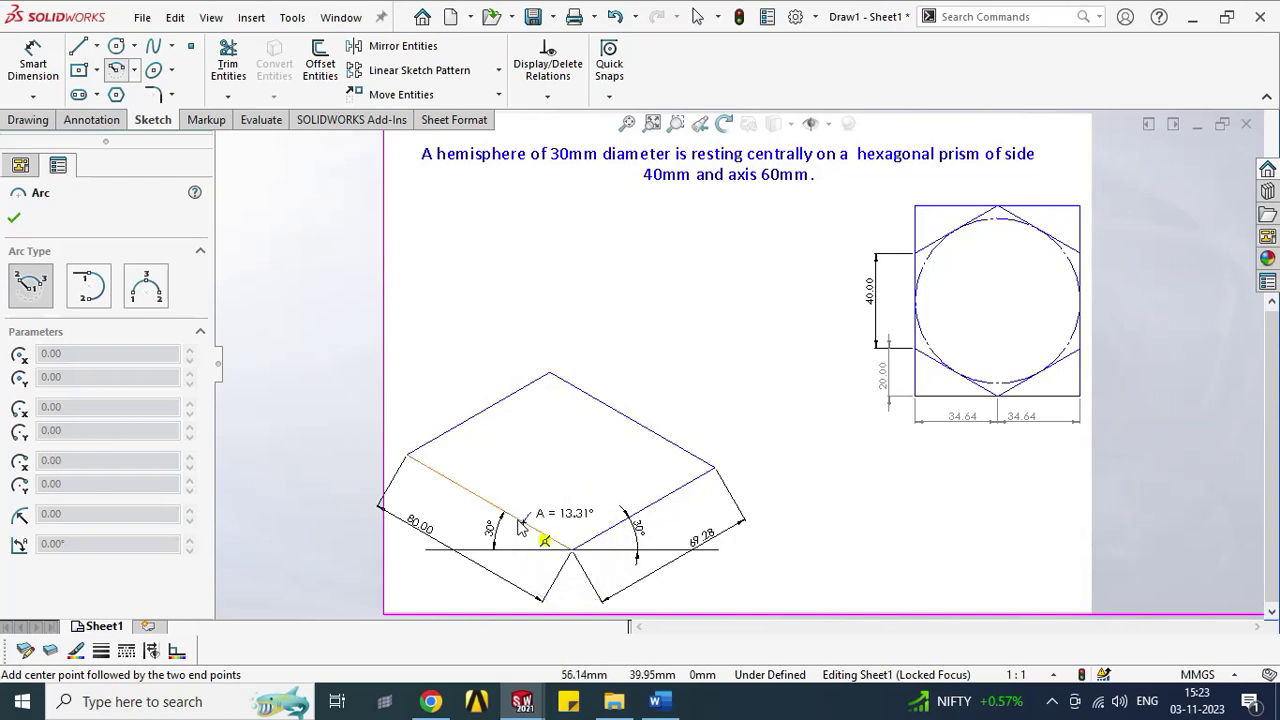
left_click(520, 538)
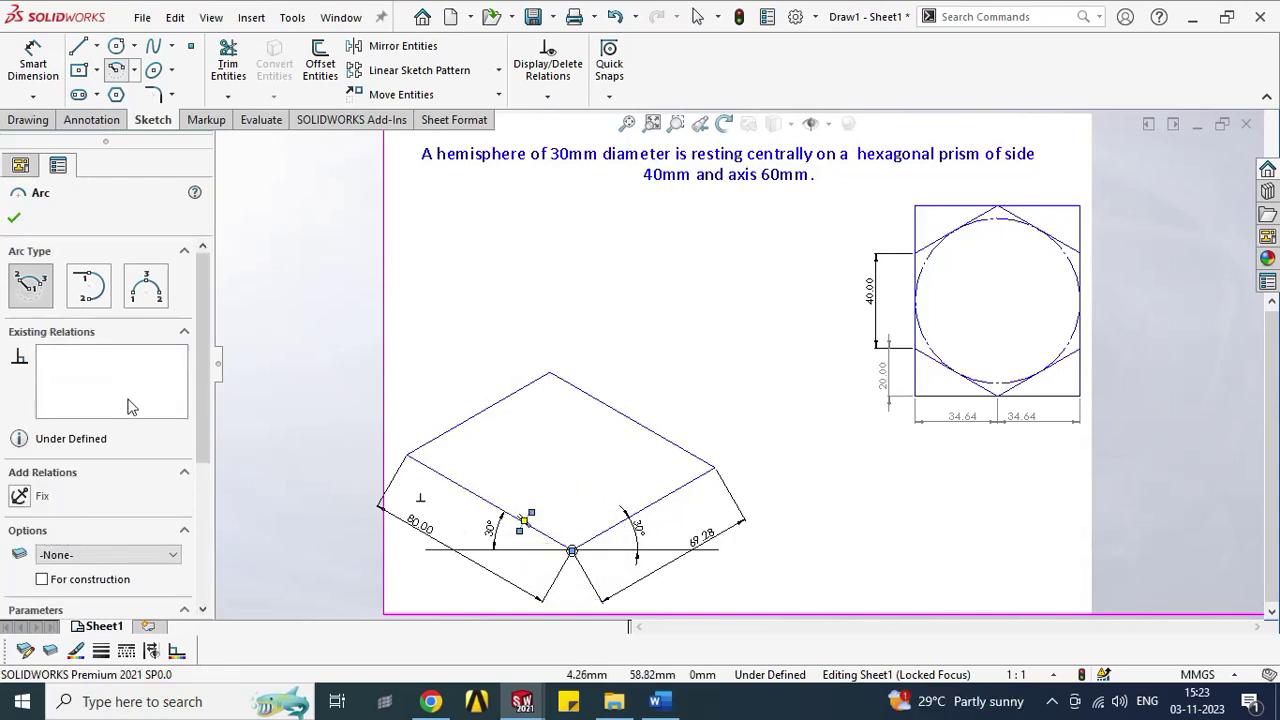
left_click_drag(202, 392, 198, 528)
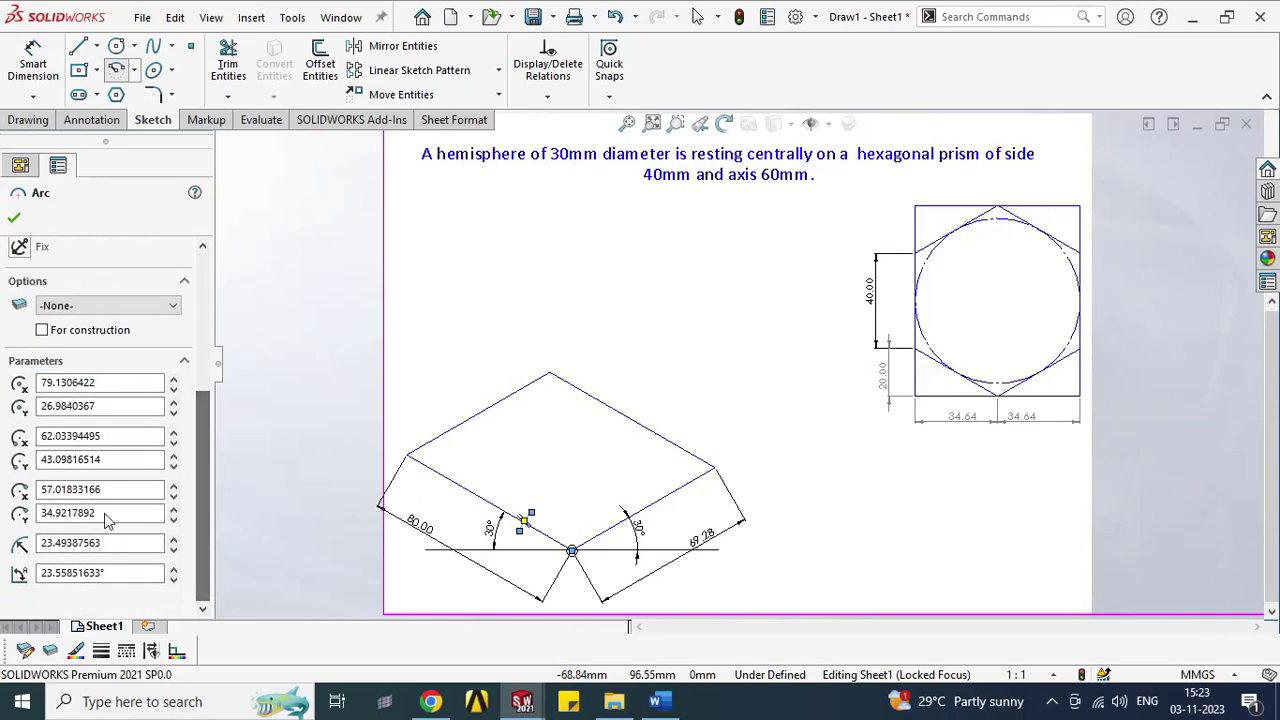
left_click(90, 545)
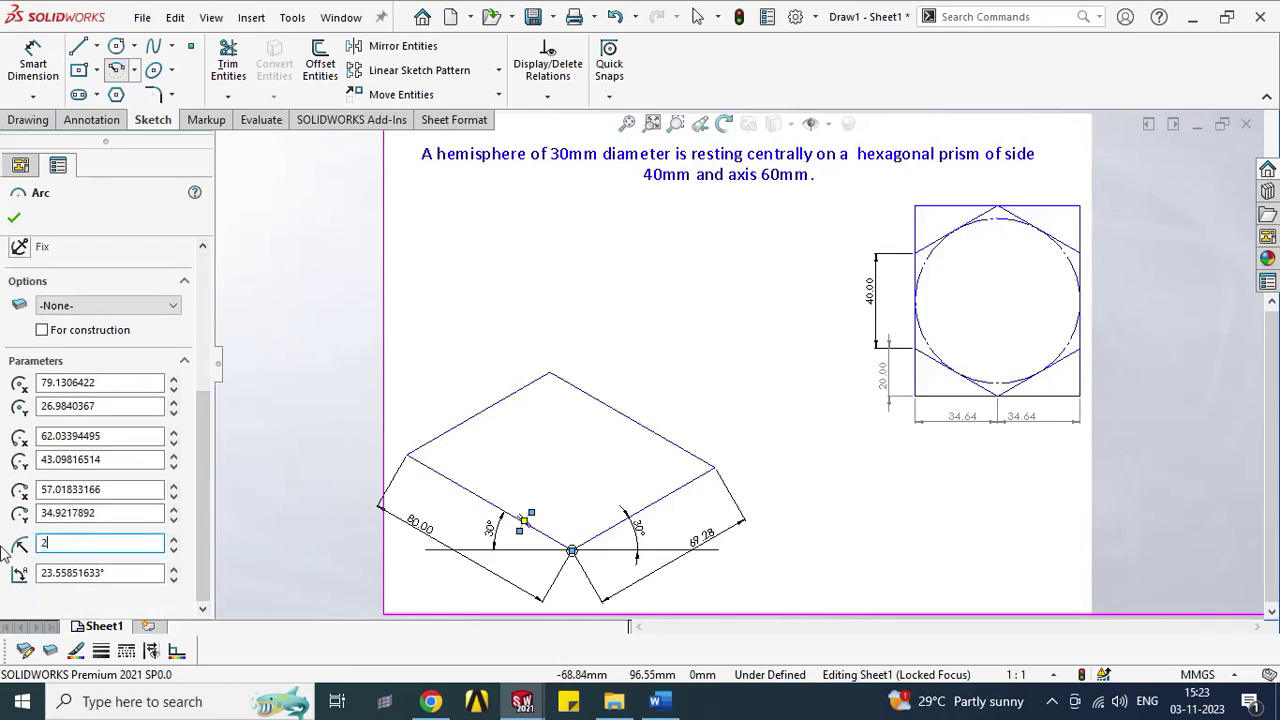
left_click(13, 220)
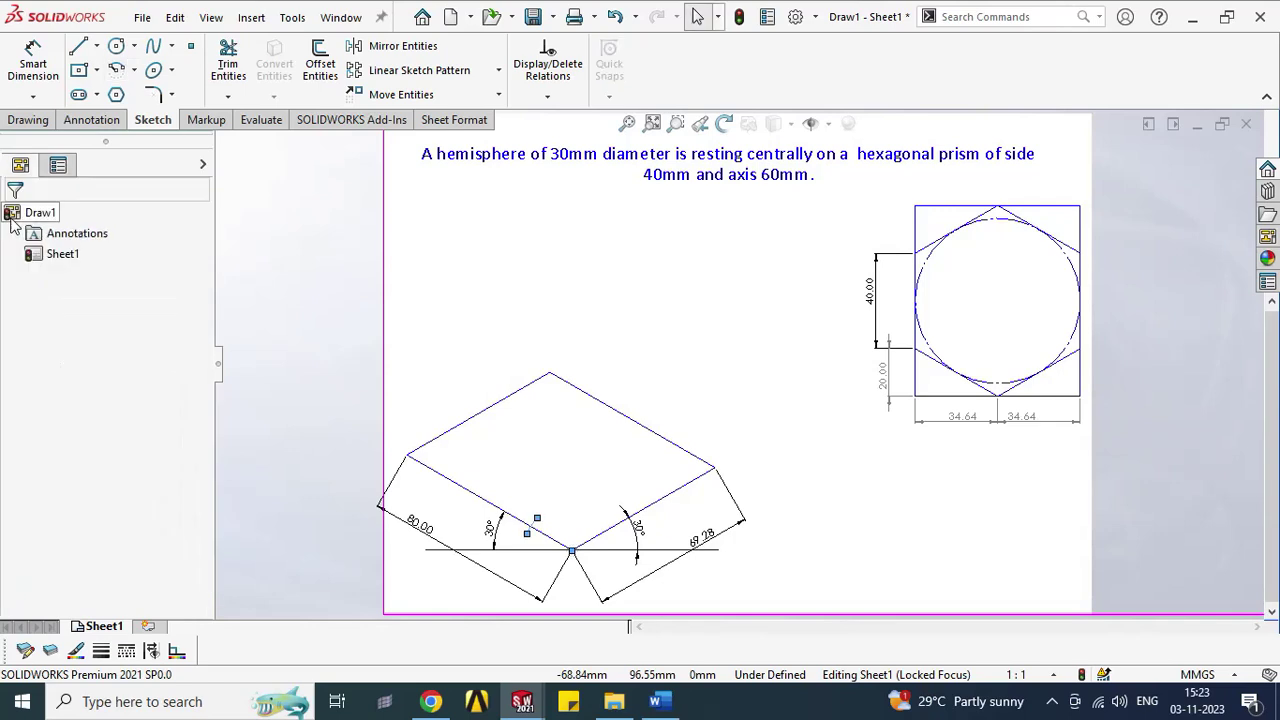
Step: Sketch a short centerpoint arc centred on the parallelogram's left corner across its lower-left edge, with a radius of about 21 mm
left_click(117, 72)
left_click(407, 457)
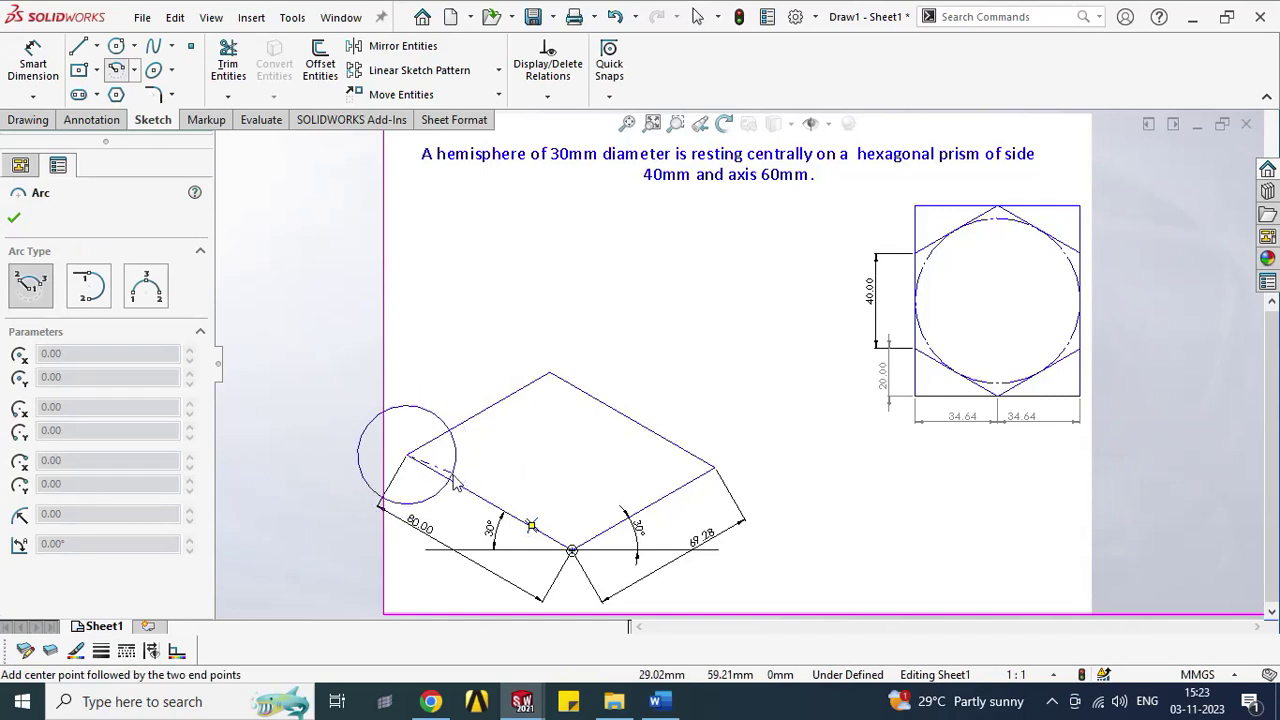
left_click(453, 482)
left_click(449, 490)
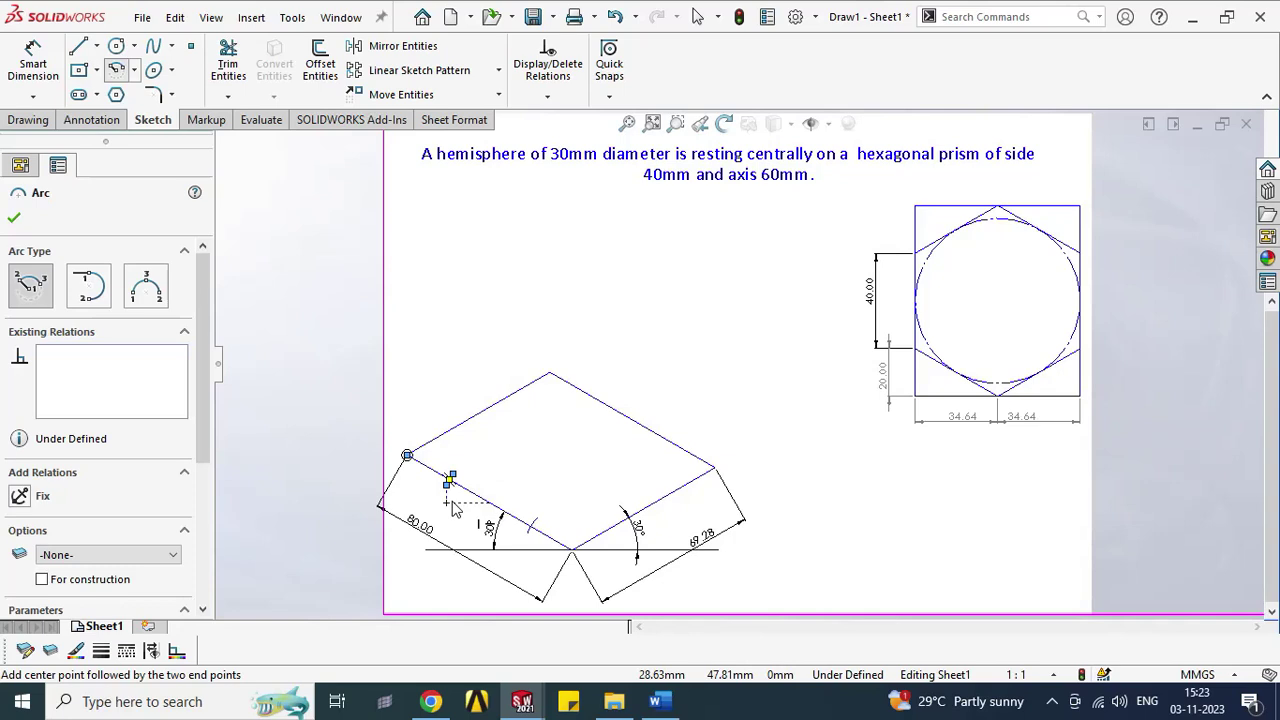
key("Escape")
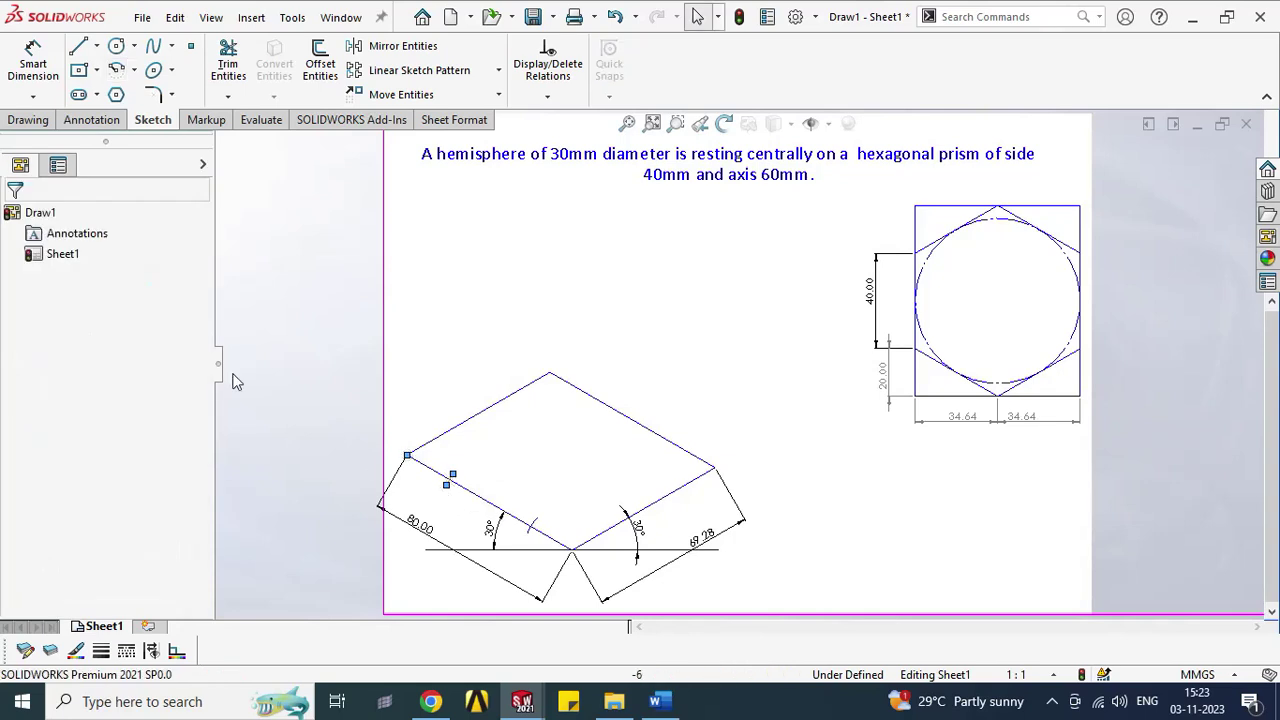
Step: Set the radius of the arc around the parallelogram's left corner to match the 20 mm offset in the top view
left_click(446, 485)
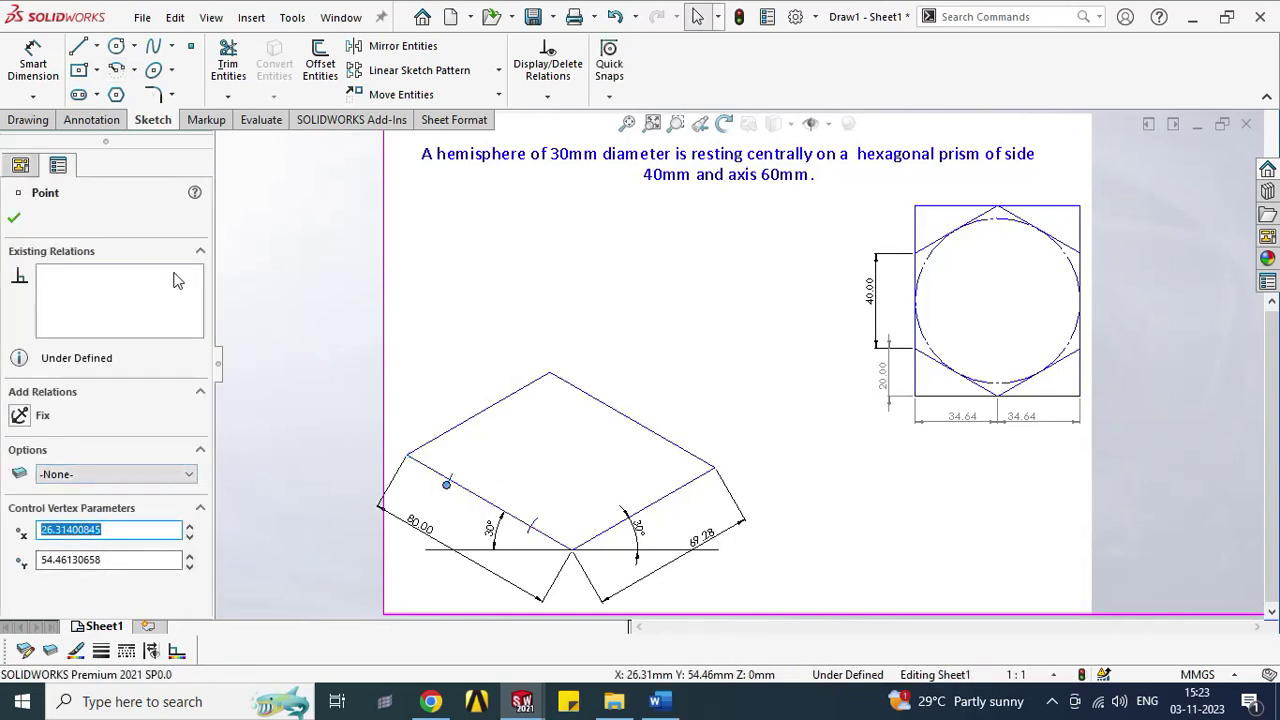
left_click(14, 217)
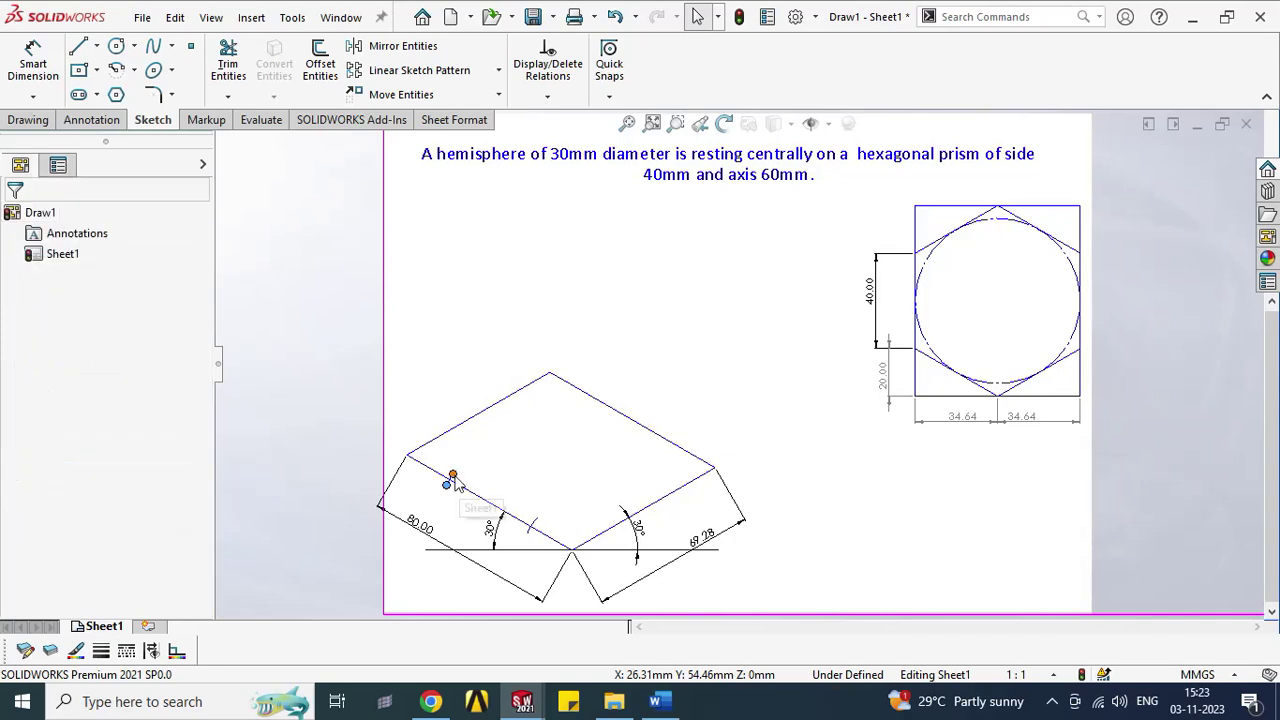
scroll(453, 483, "down", 2)
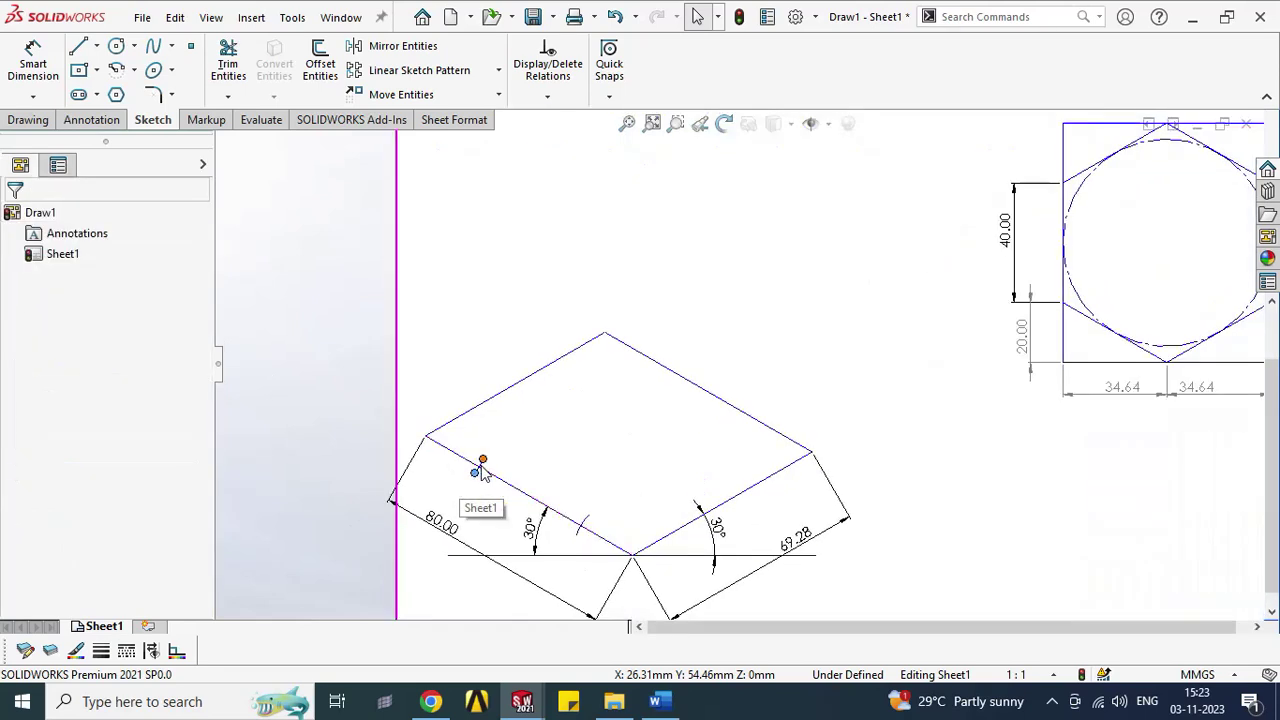
scroll(489, 468, "down", 2)
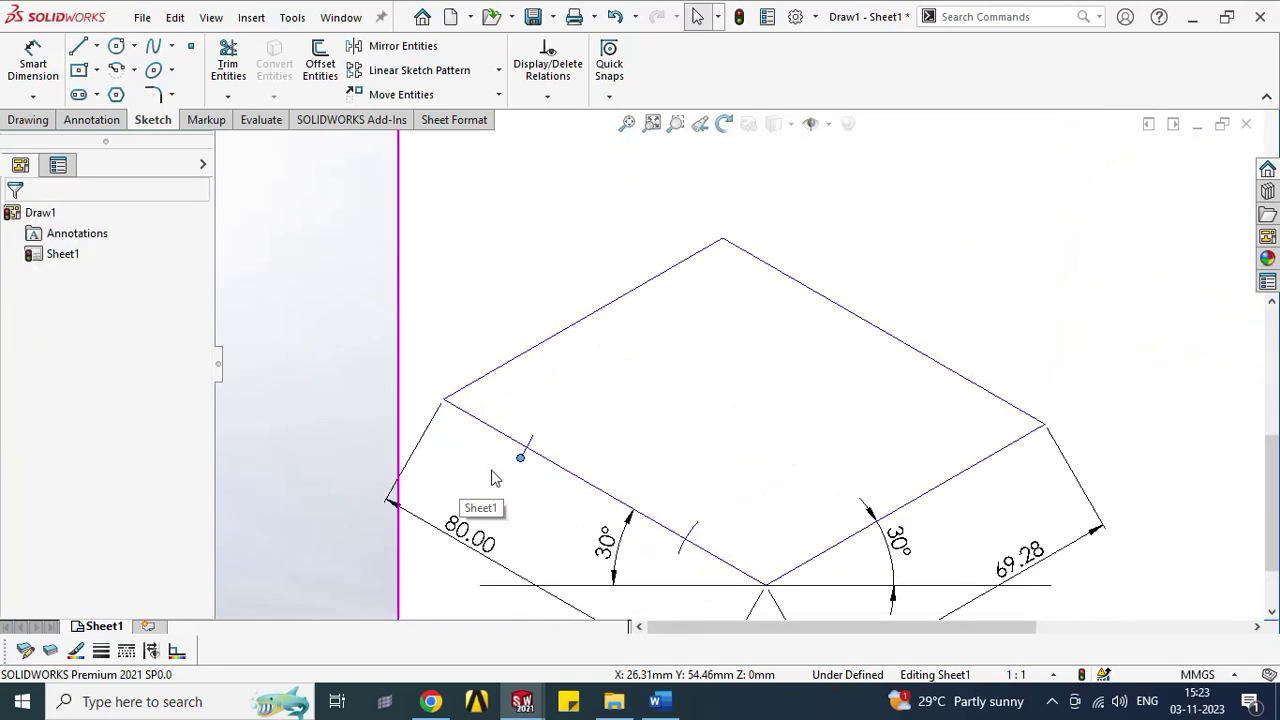
left_click(543, 443)
scroll(199, 501, "down", 3)
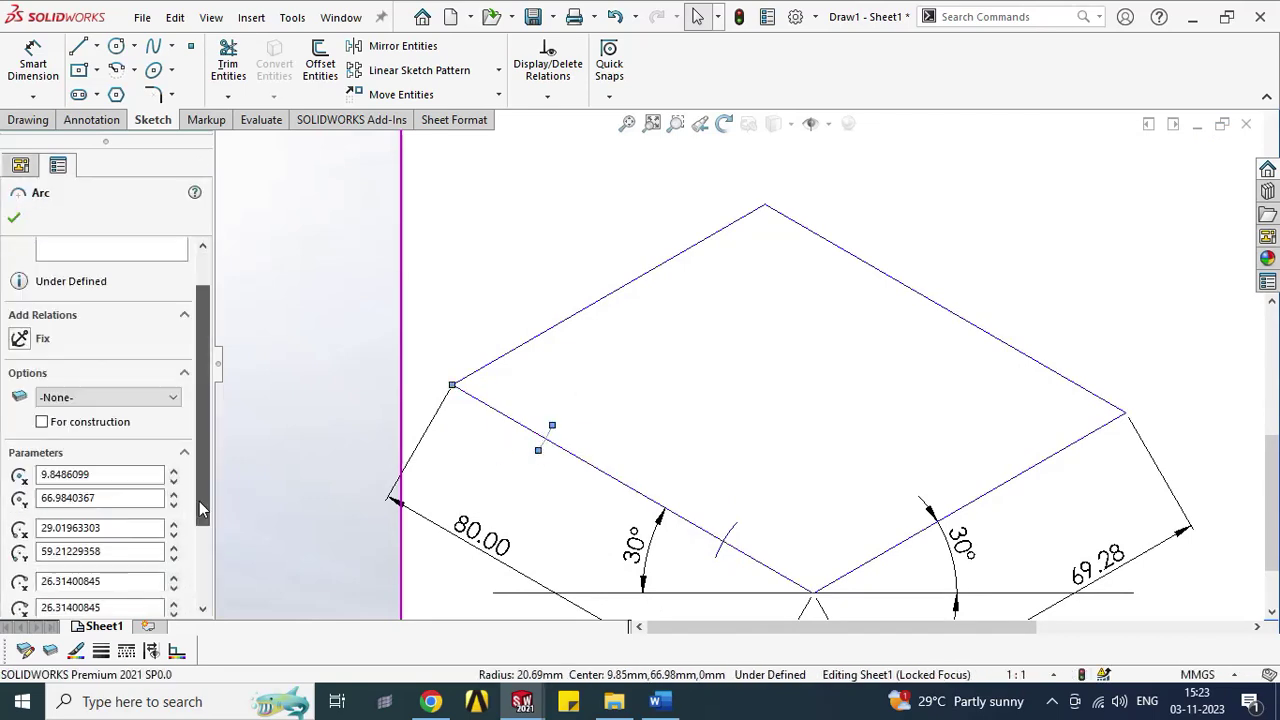
double_click(125, 546)
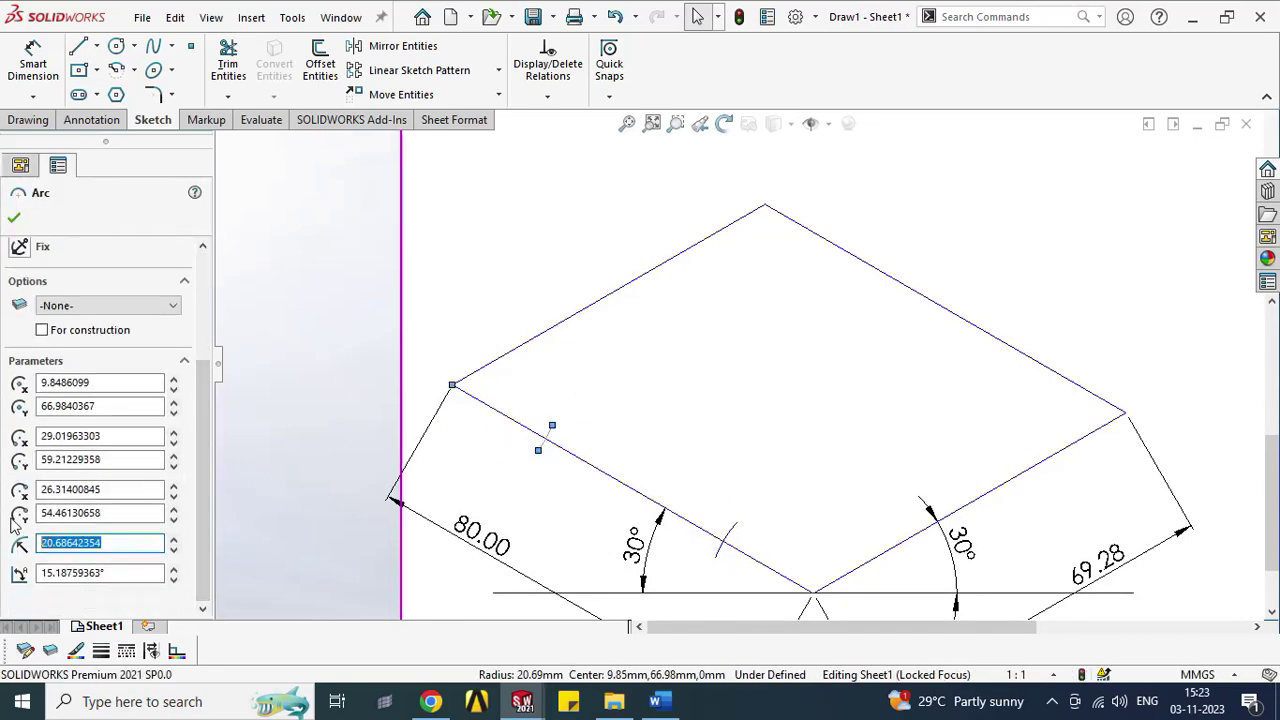
left_click(14, 220)
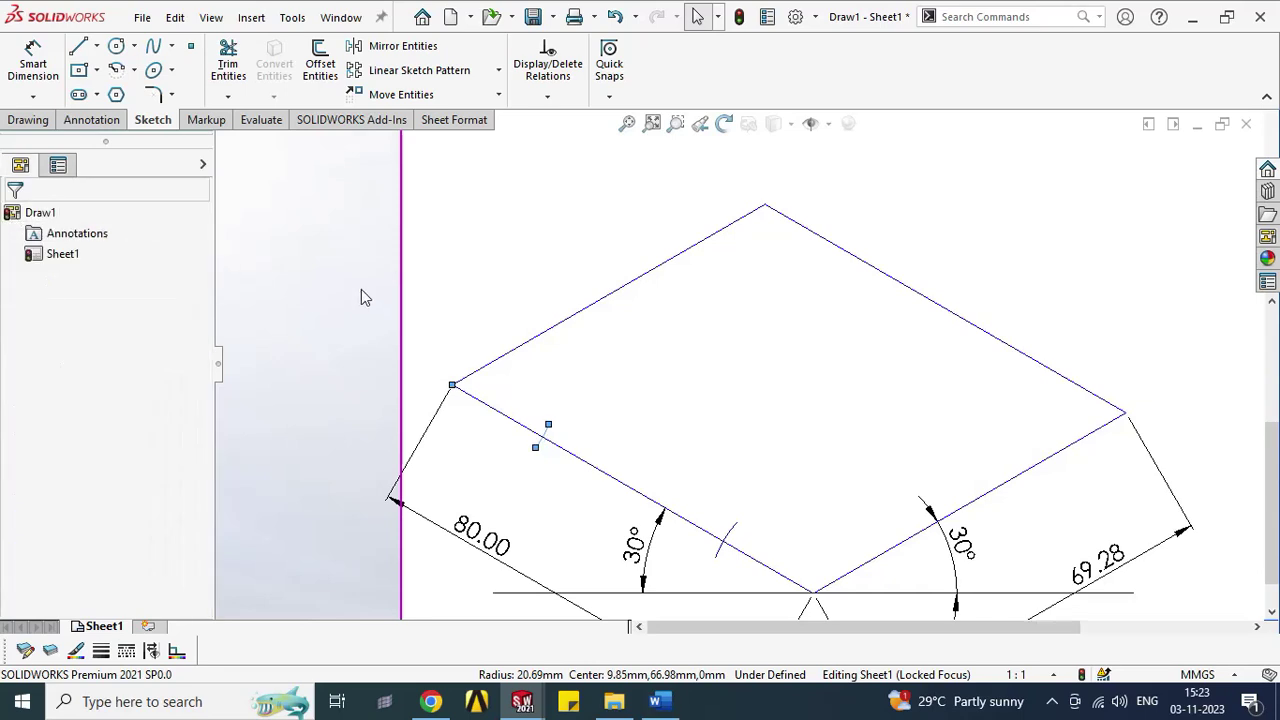
Step: Sketch a short centerpoint arc centred on the parallelogram's top corner across its upper-right edge, with a radius of 20 mm
scroll(740, 360, "up", 4)
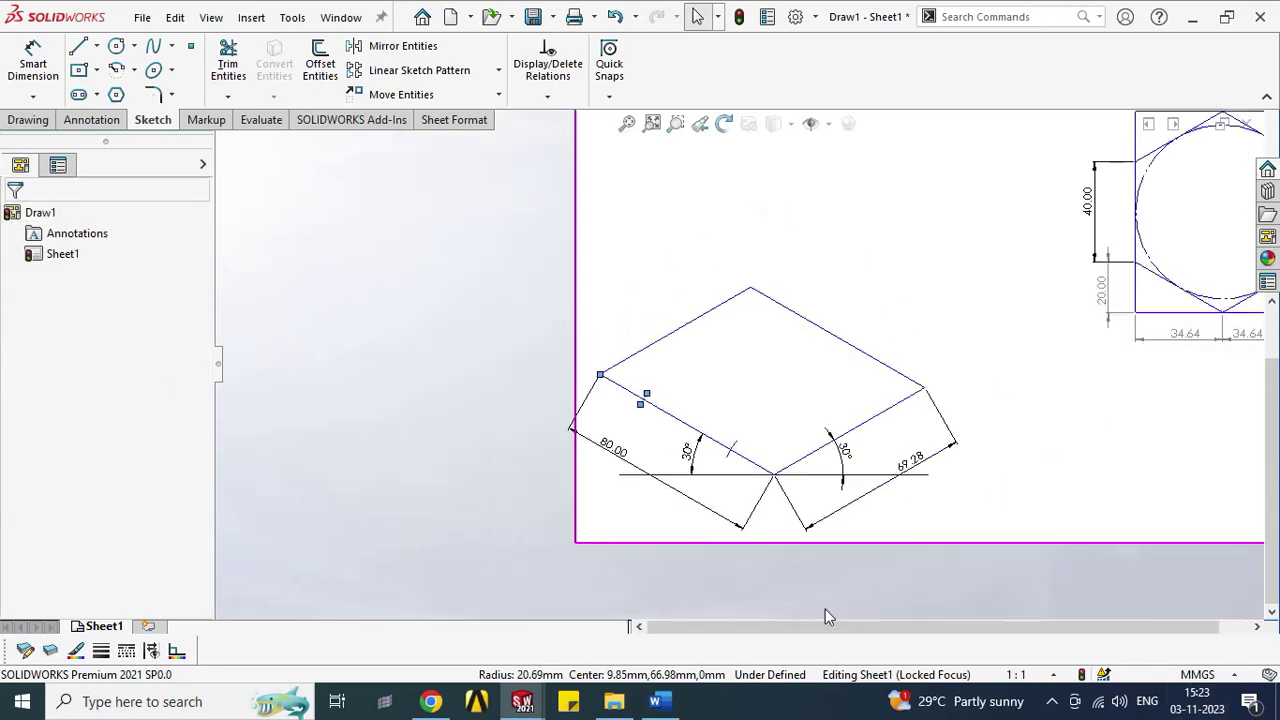
left_click_drag(757, 628, 860, 630)
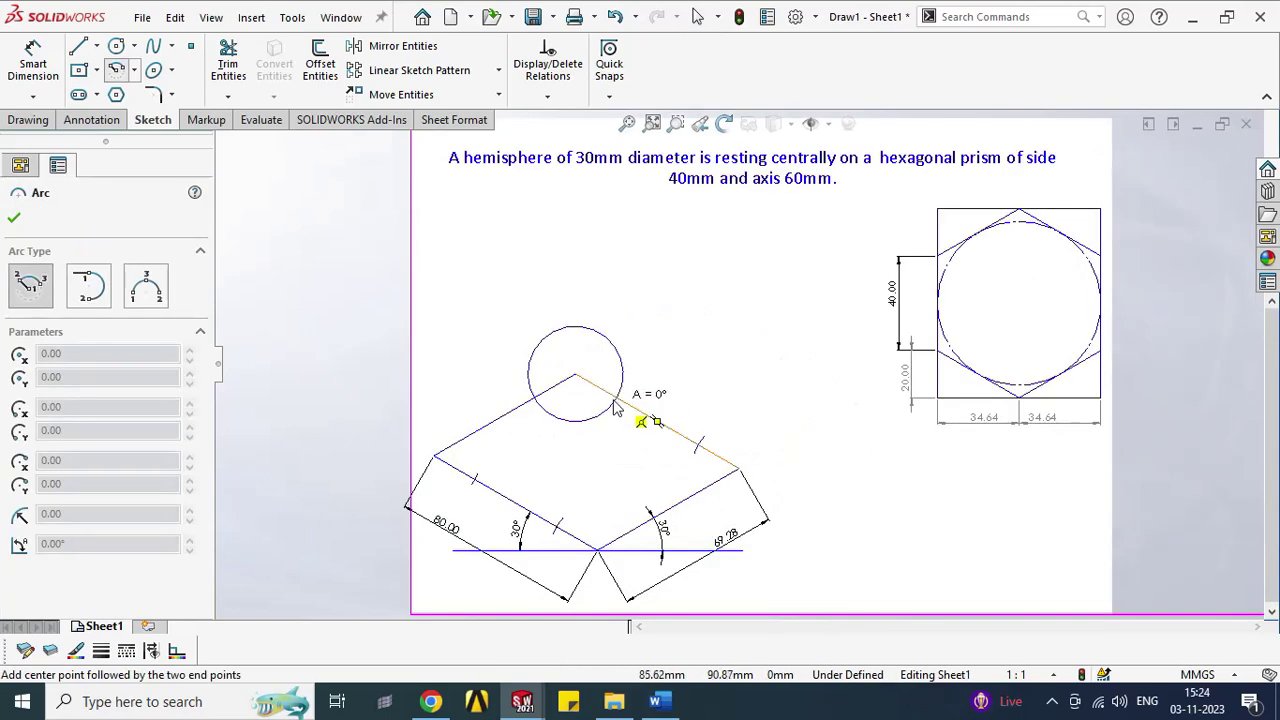
key("Escape")
left_click(121, 76)
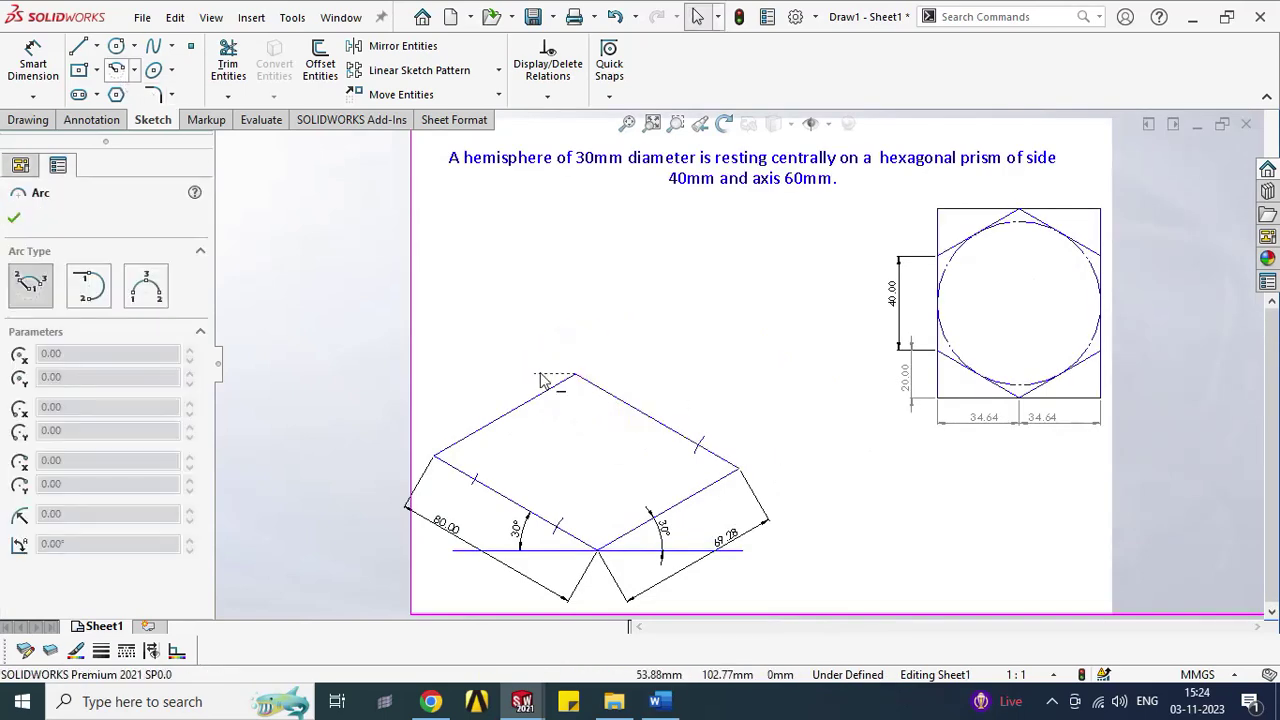
left_click(576, 375)
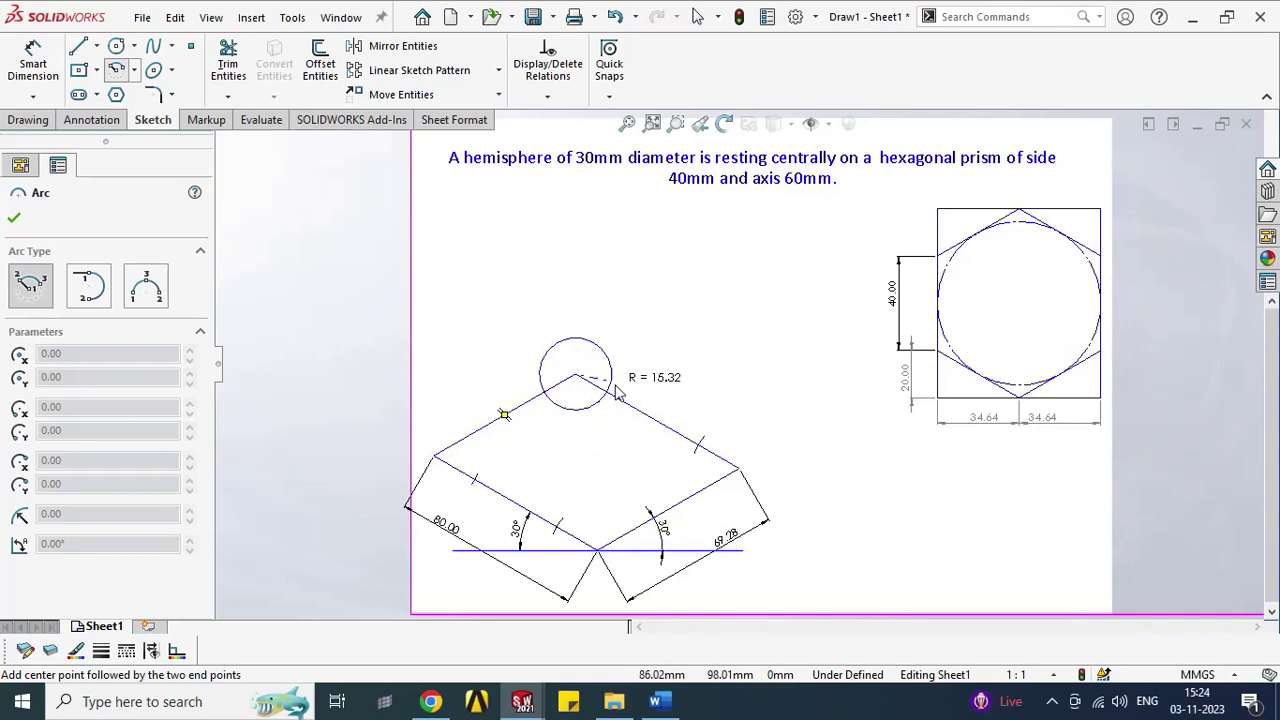
left_click(610, 384)
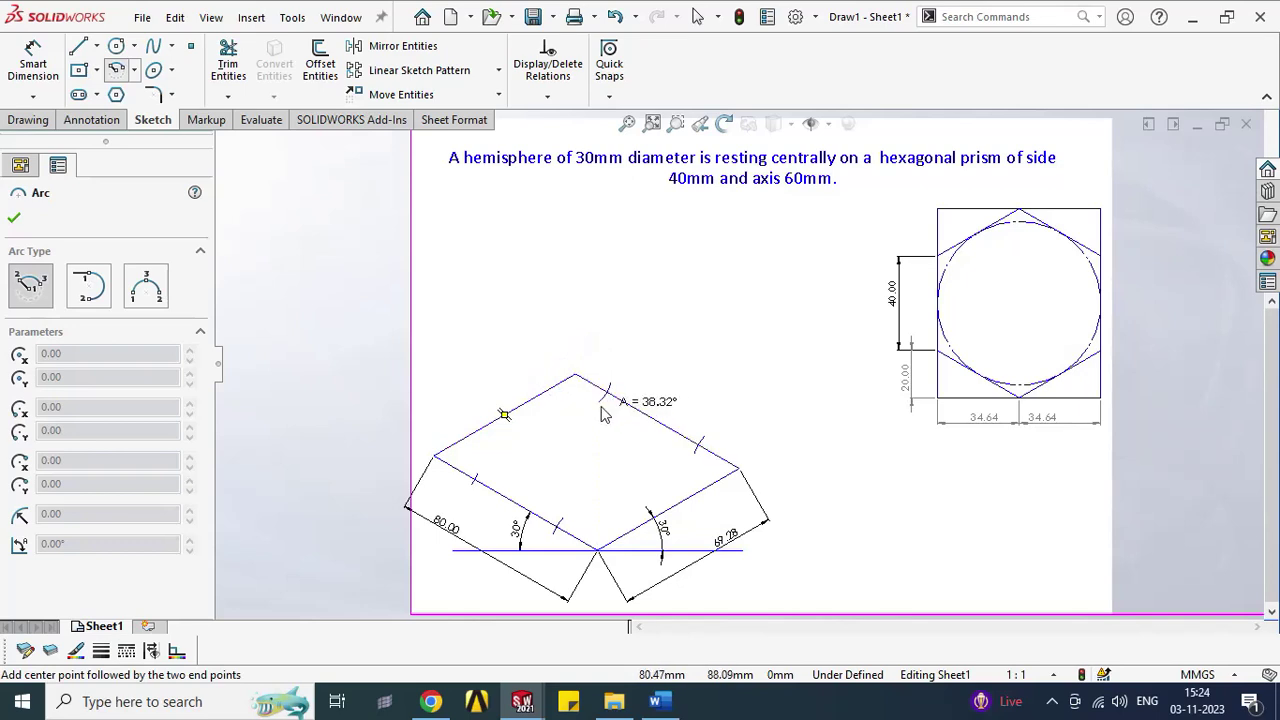
left_click(603, 414)
scroll(128, 552, "down", 3)
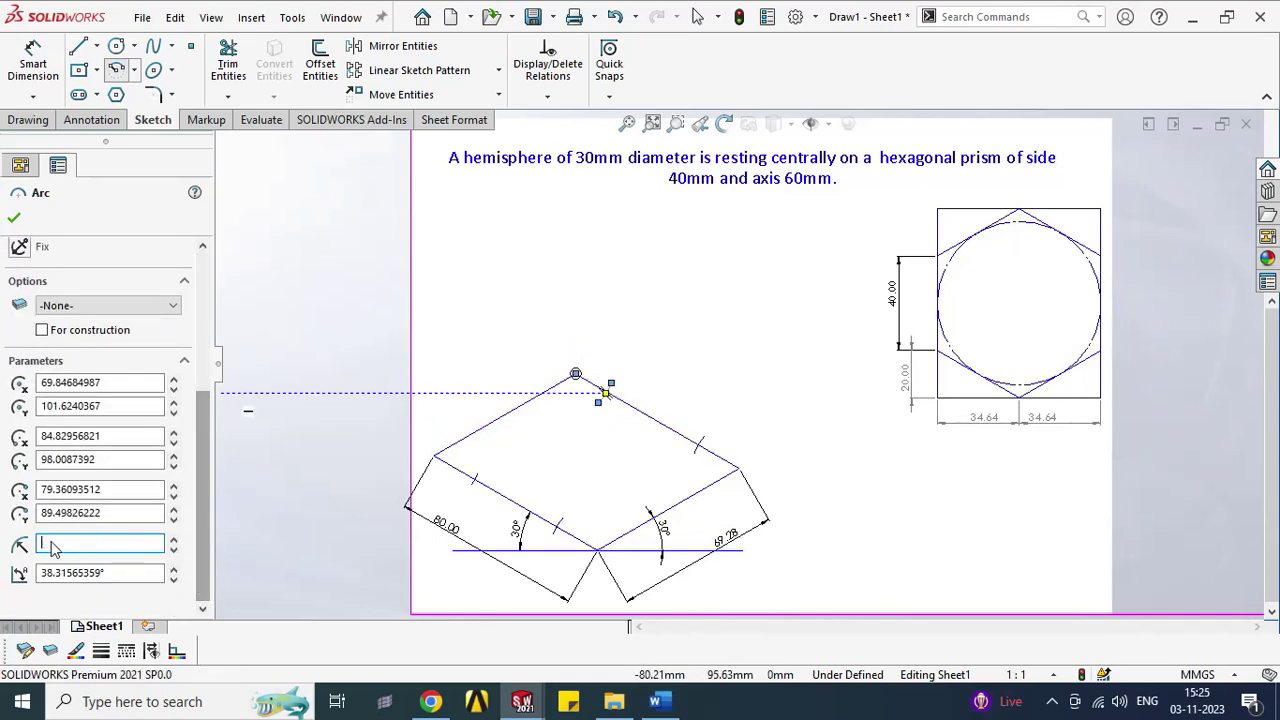
left_click(11, 224)
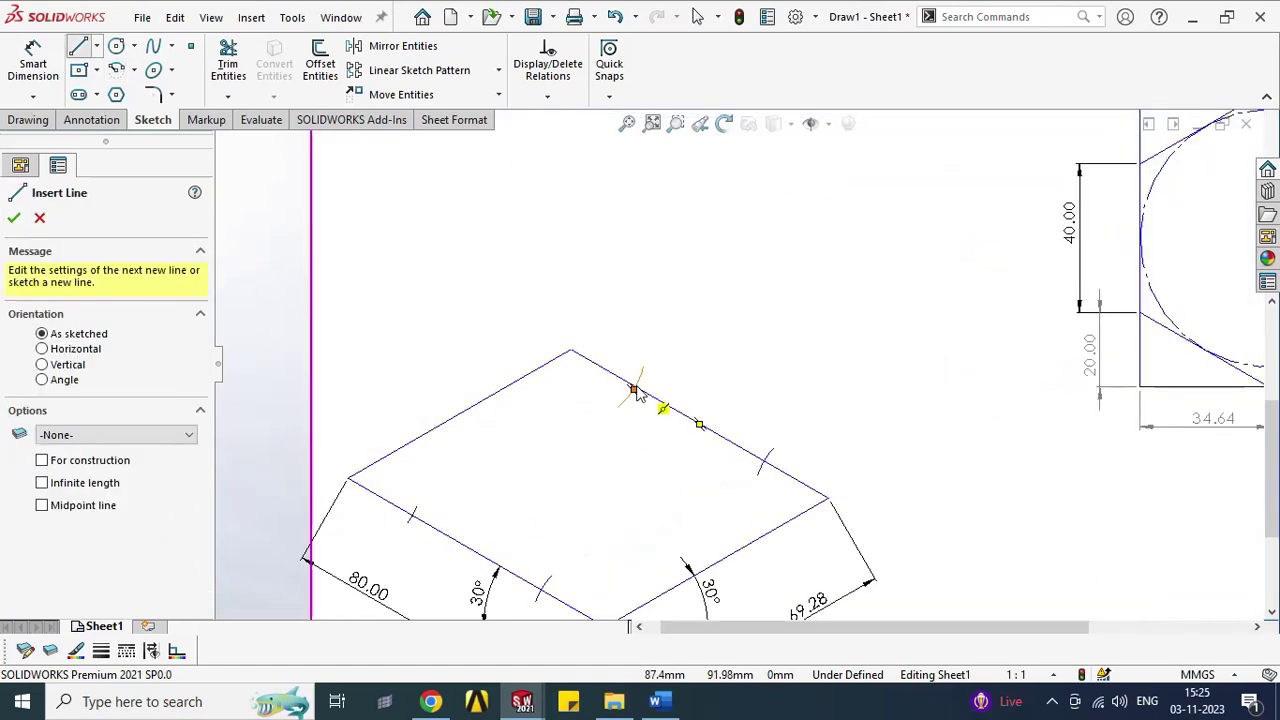
Step: Draw the closed isometric hexagon through the four arc-edge intersections and the midpoints of the parallelogram's lower-right and upper-left edges
scroll(636, 391, "down", 2)
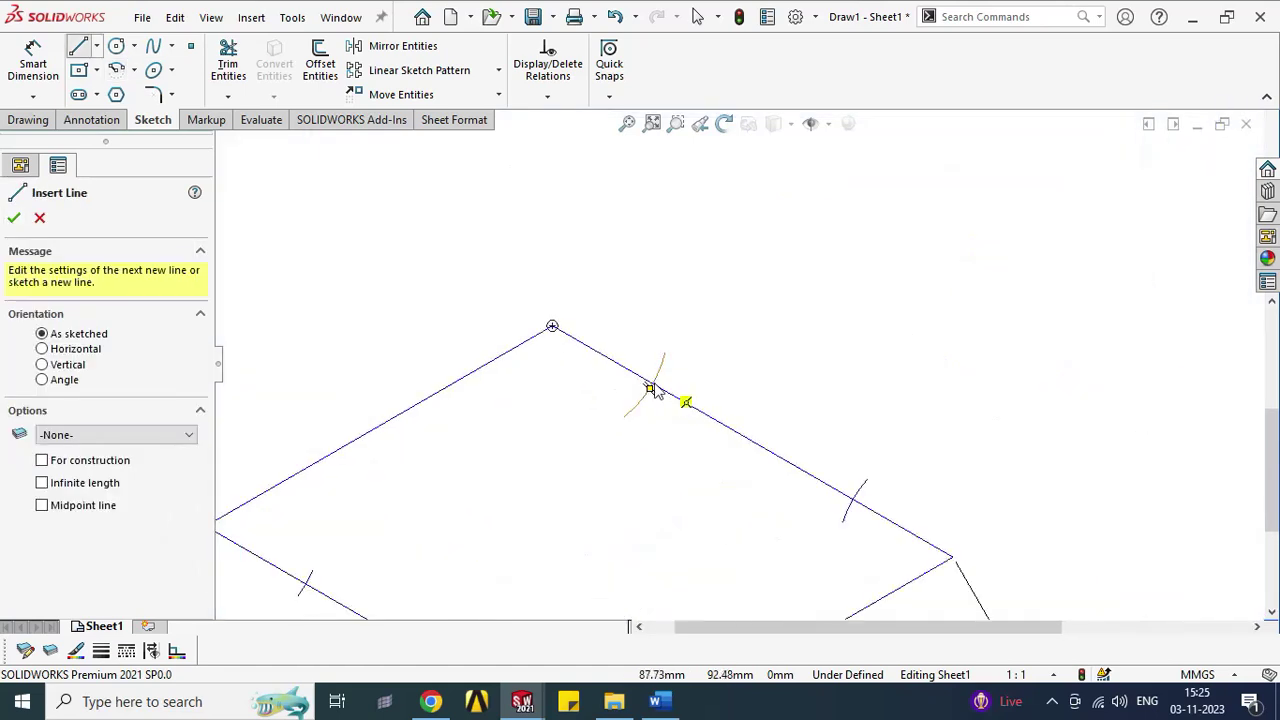
left_click(655, 389)
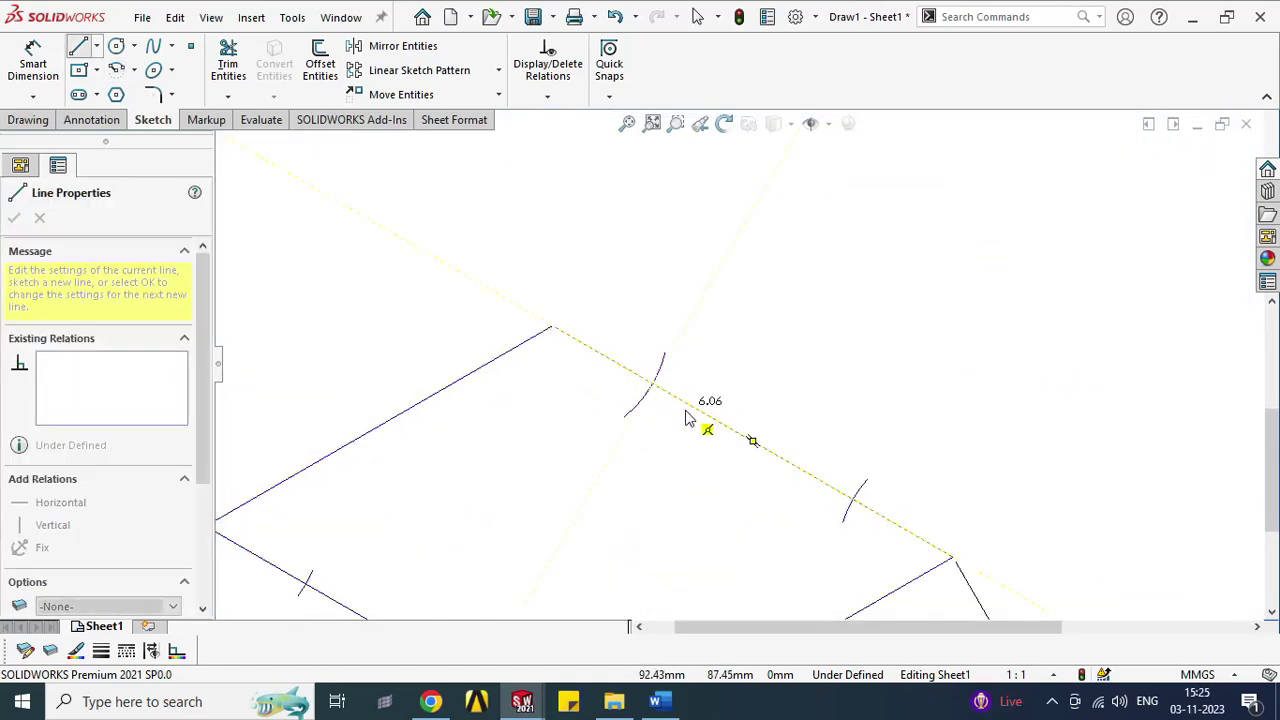
left_click(852, 500)
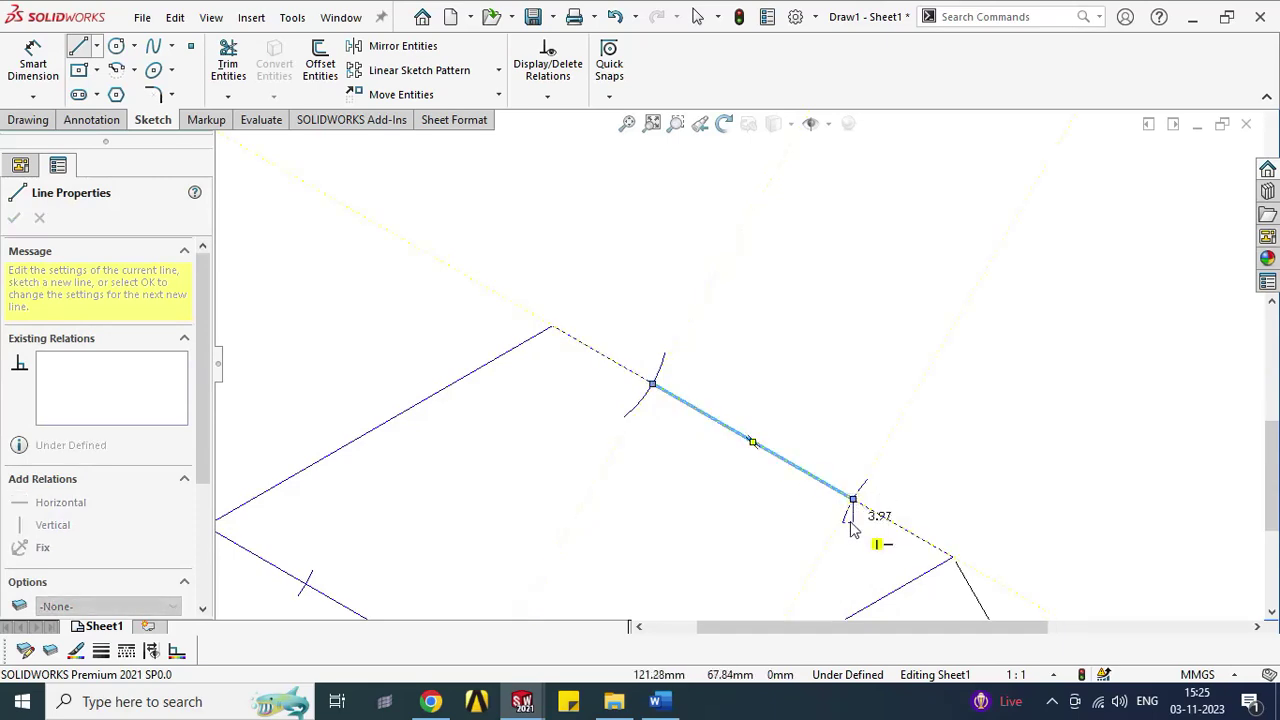
scroll(851, 528, "up", 3)
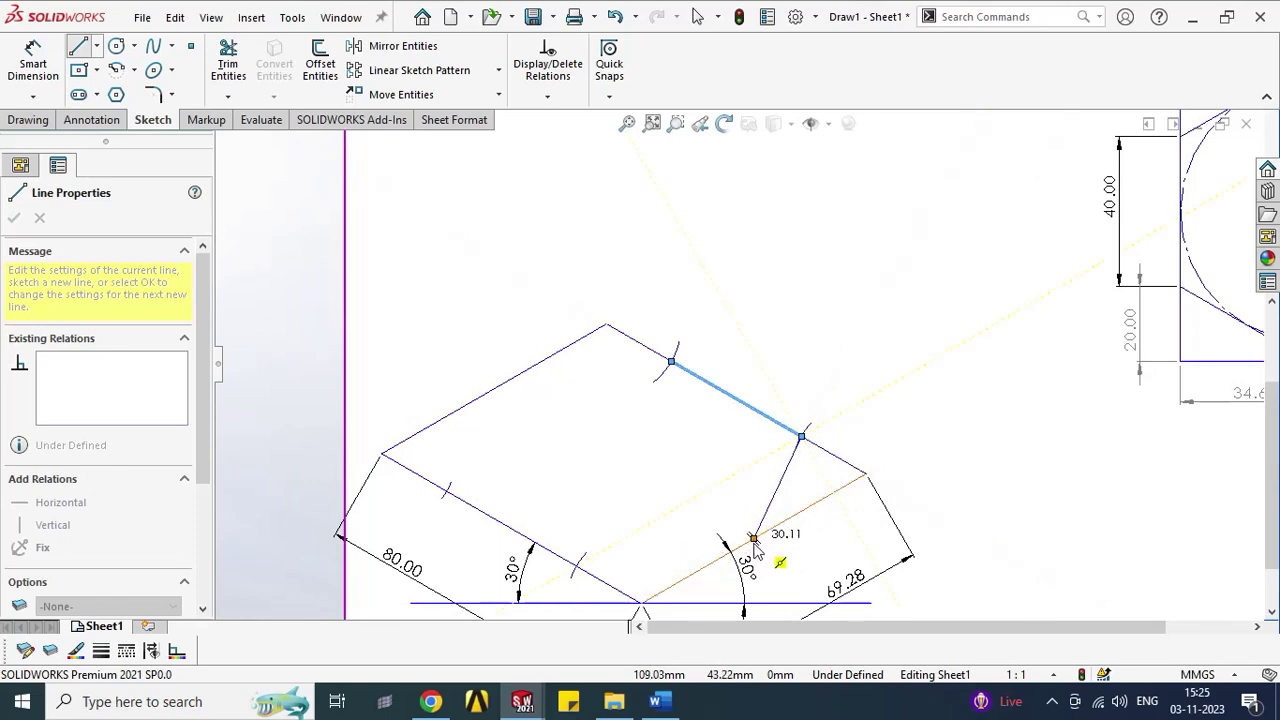
left_click(754, 540)
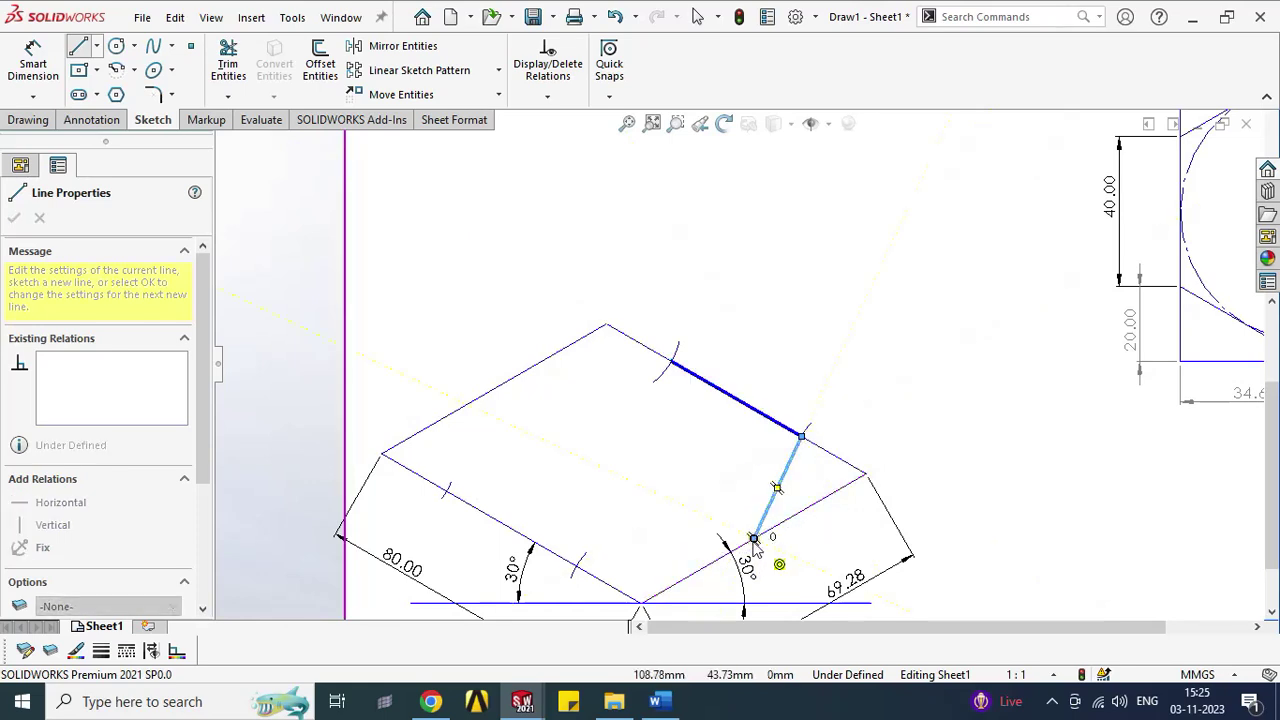
left_click(577, 568)
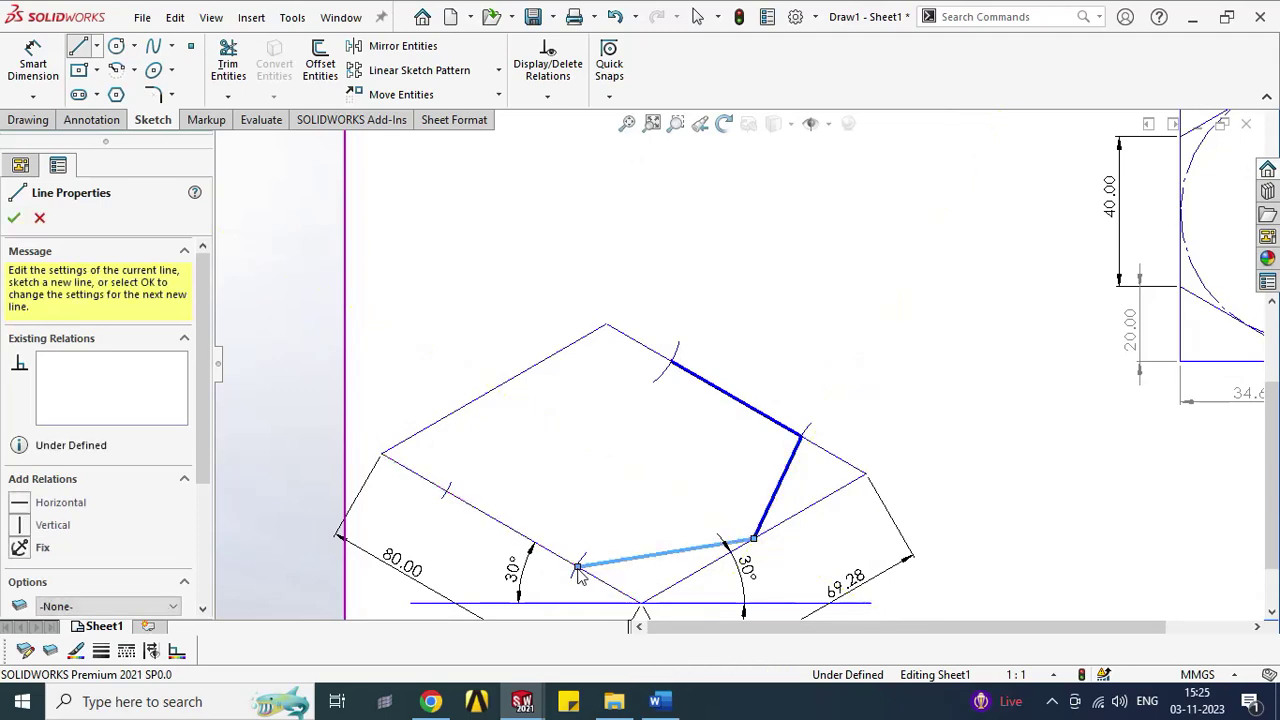
left_click(441, 490)
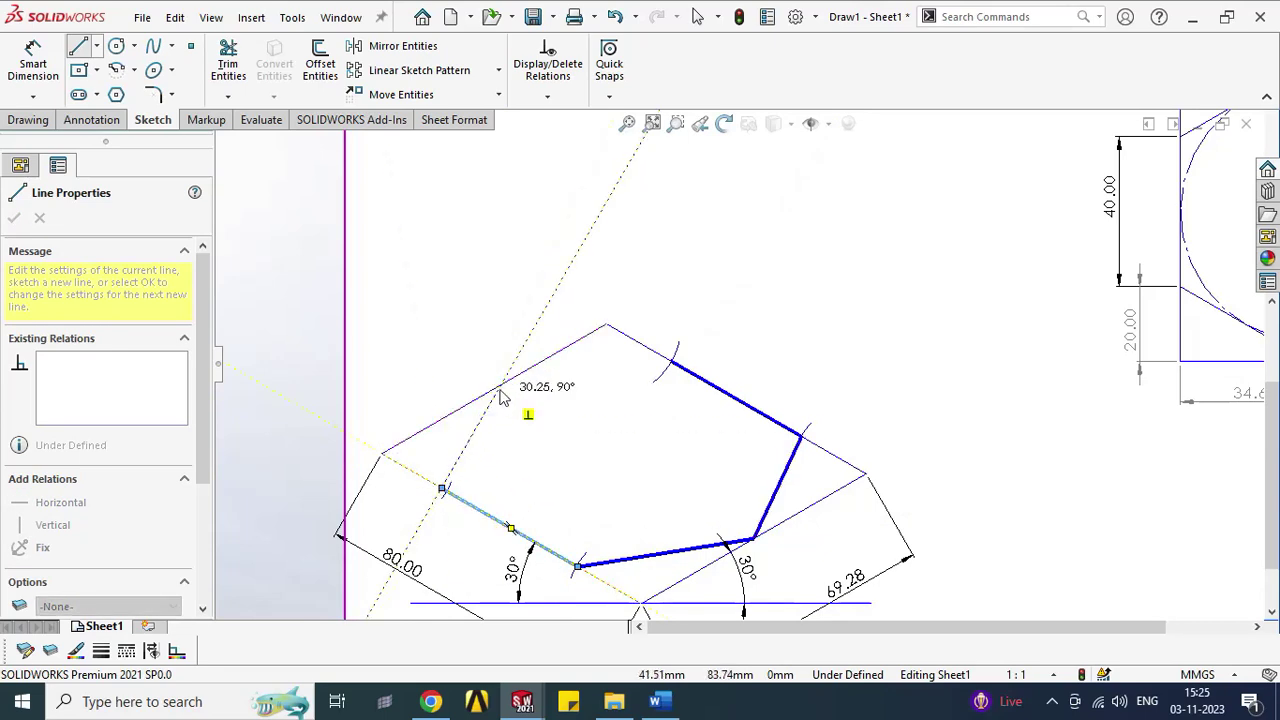
left_click(494, 388)
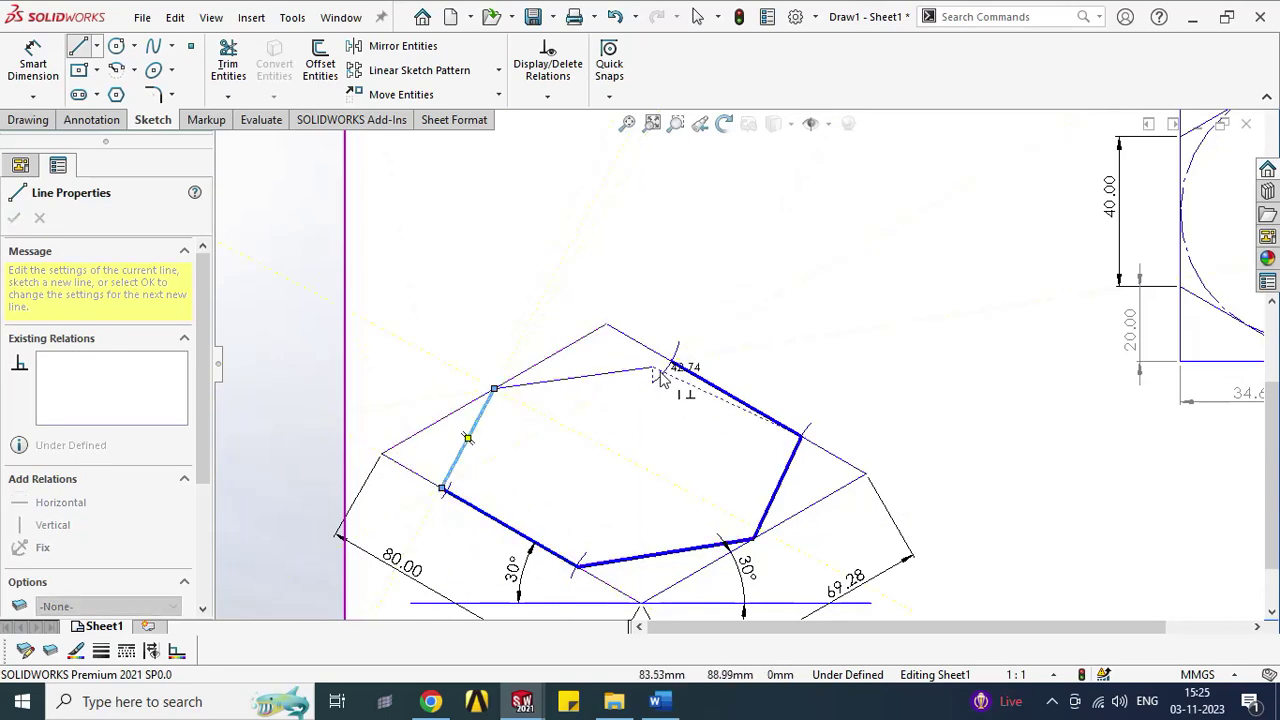
left_click(670, 364)
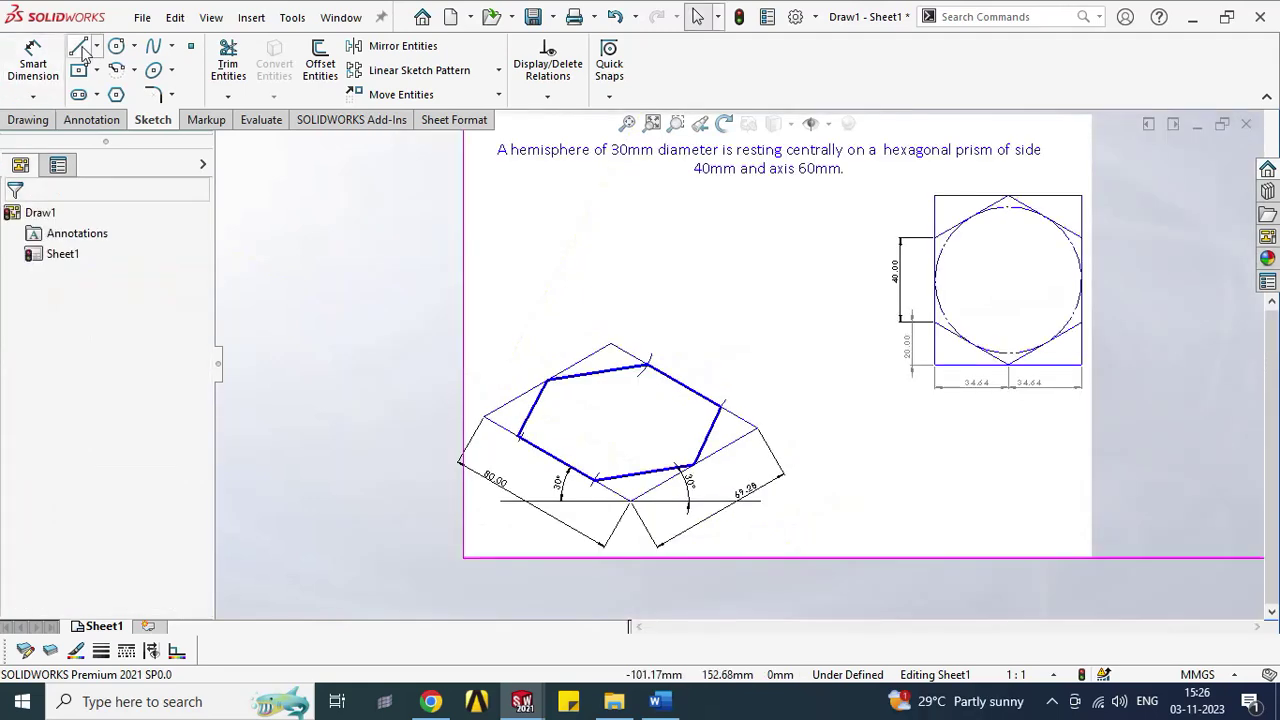
Step: Draw a diagonal line joining the hexagon vertices at the midpoints of the parallelogram's upper-left and lower-right edges
left_click(82, 52)
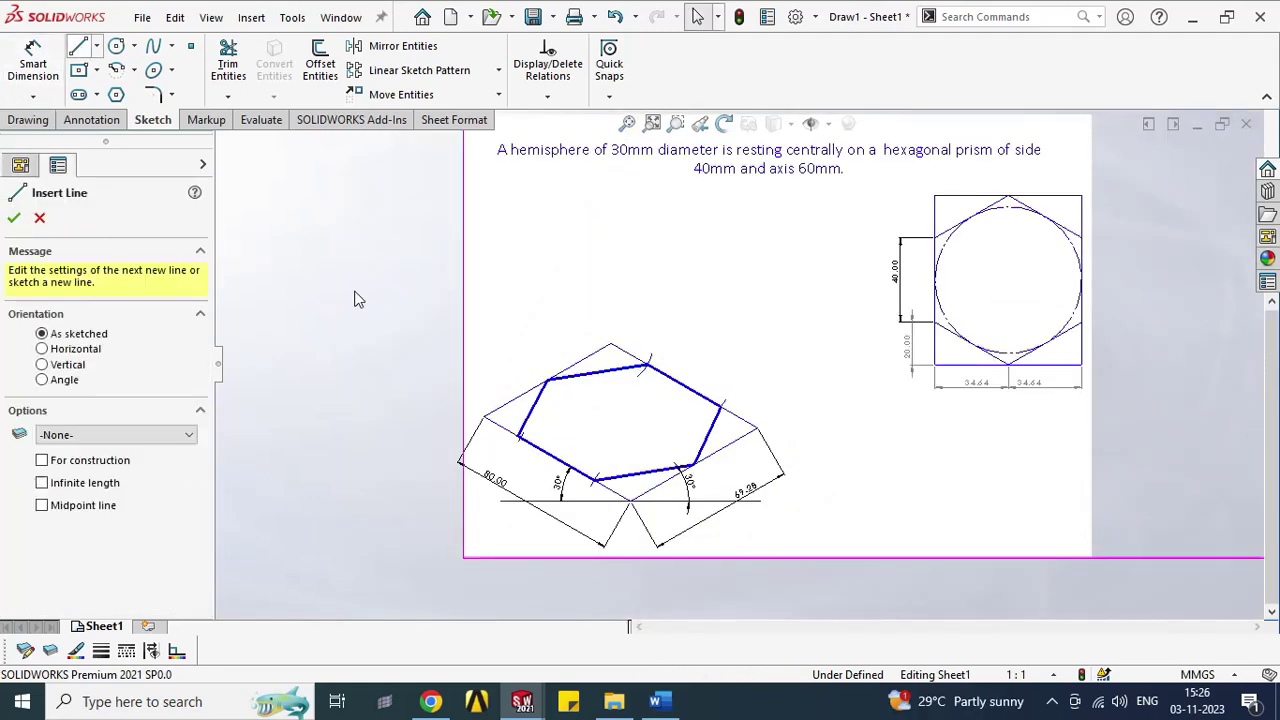
left_click(547, 381)
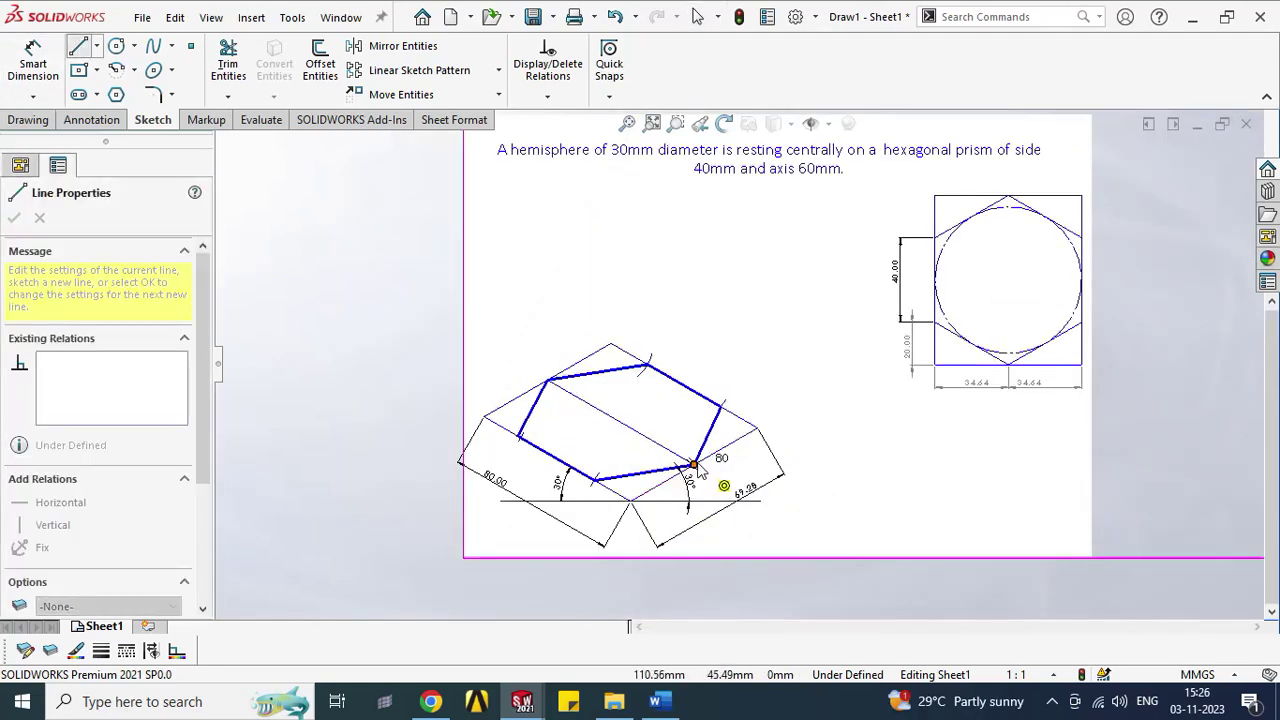
left_click(693, 464)
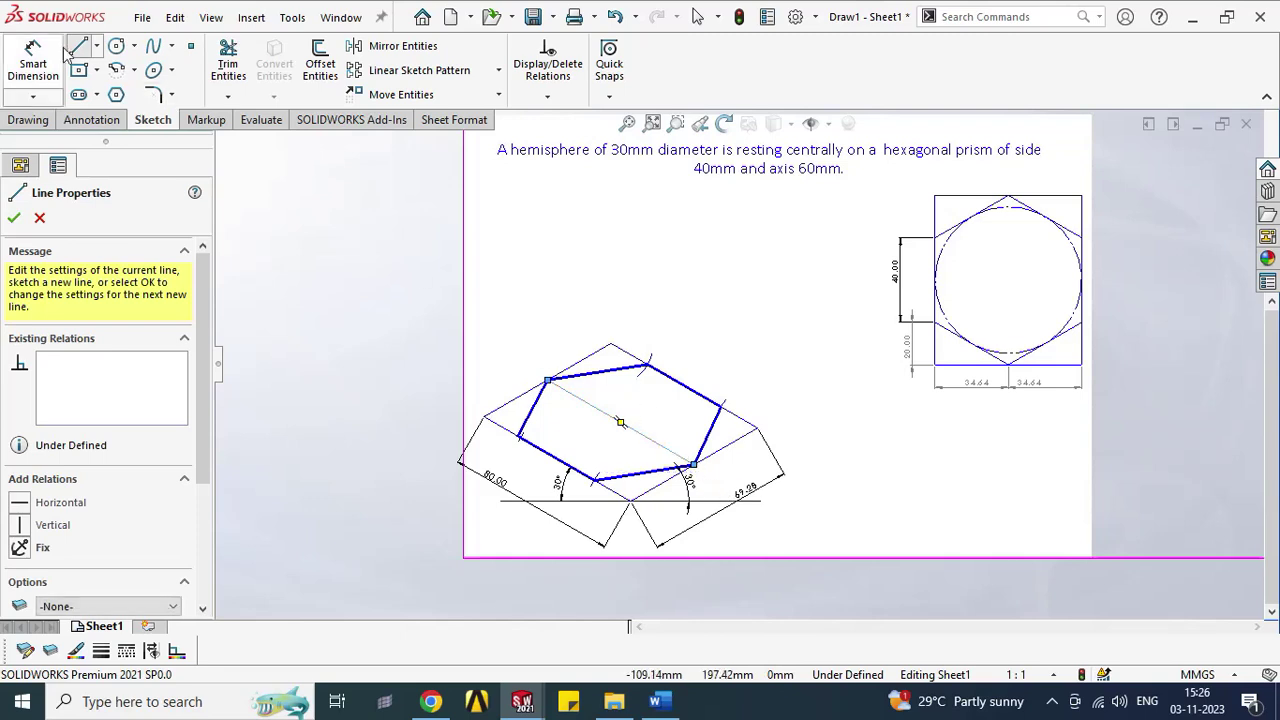
key("Escape")
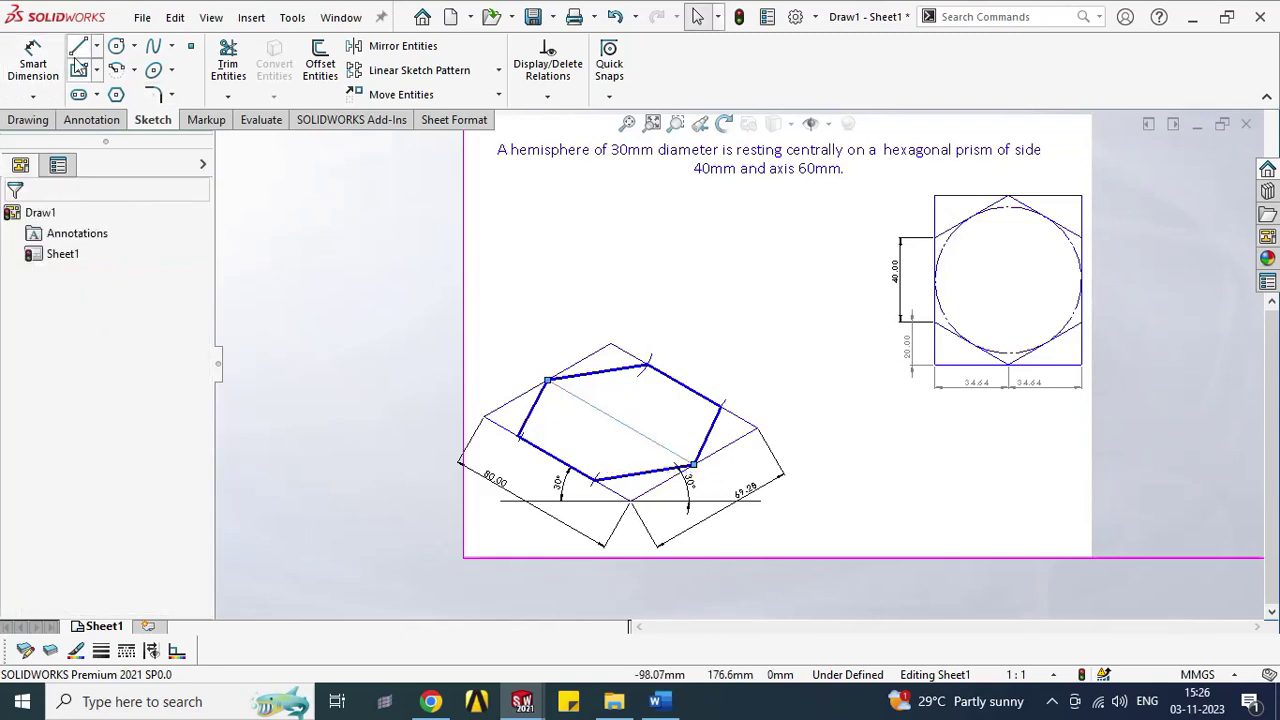
Step: Draw a vertical line about 80 mm long upward from the midpoint of the hexagon's diagonal
left_click(75, 51)
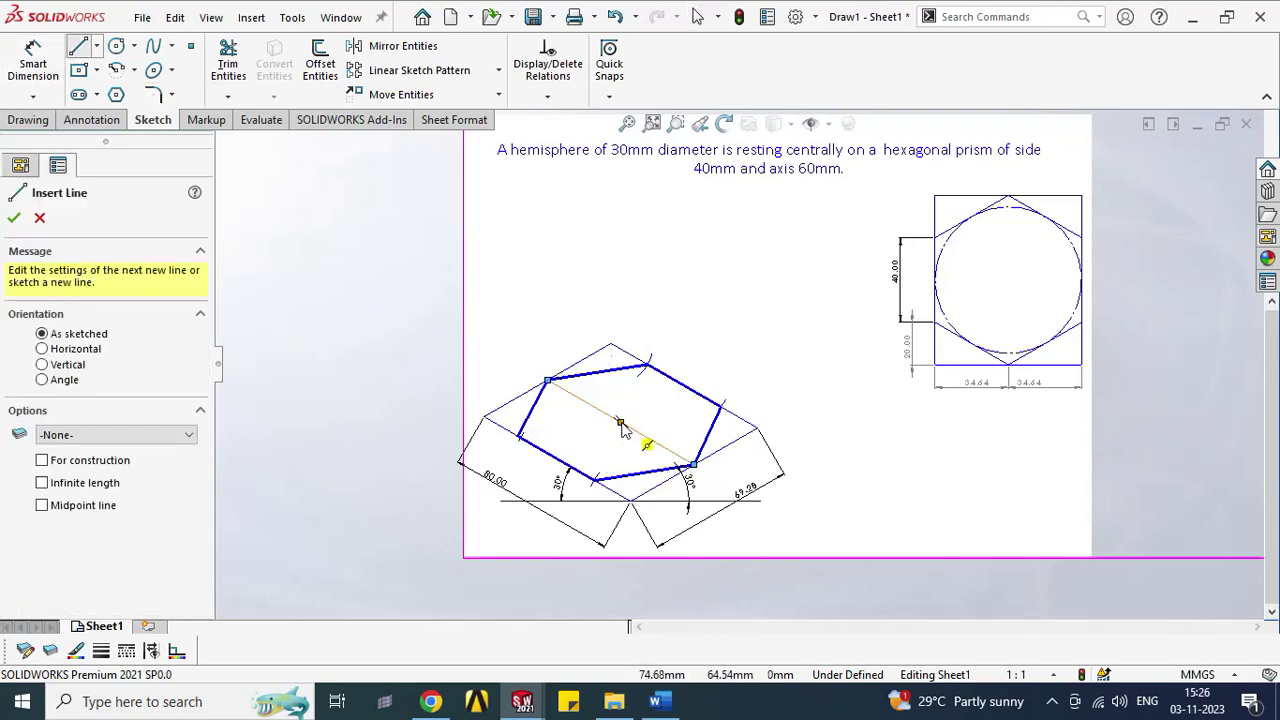
left_click(621, 423)
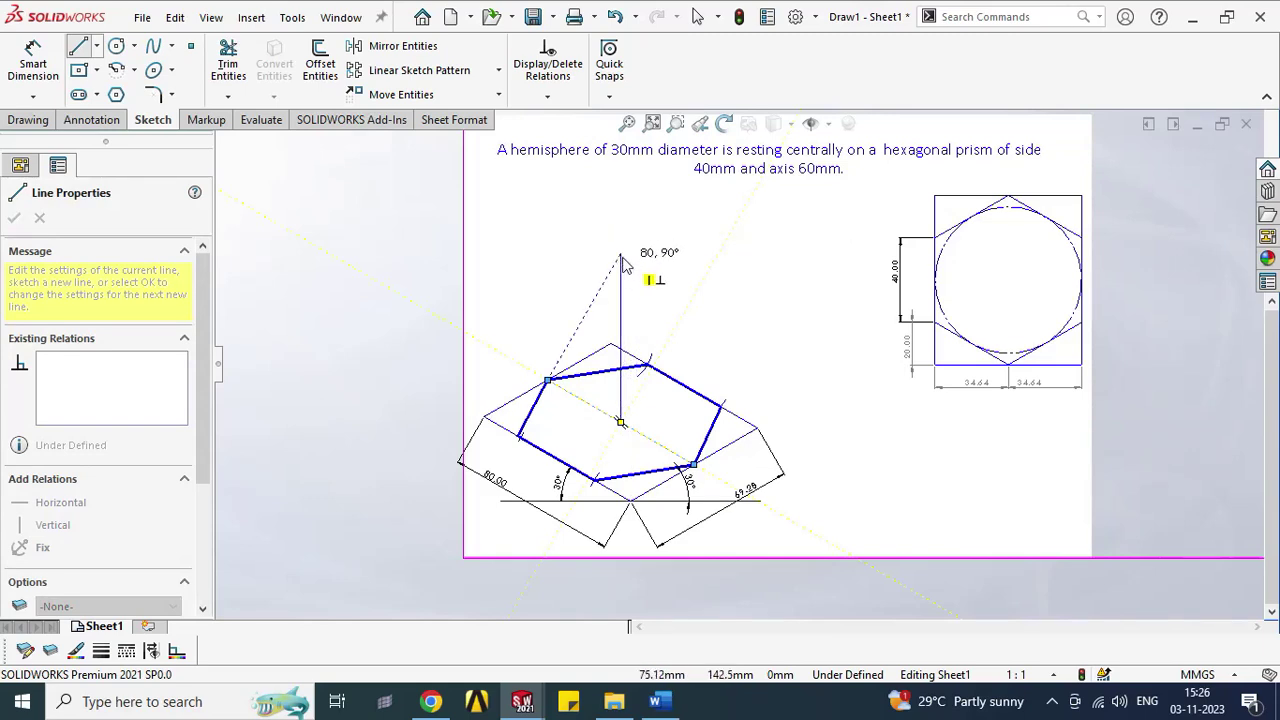
left_click(621, 256)
key("Escape")
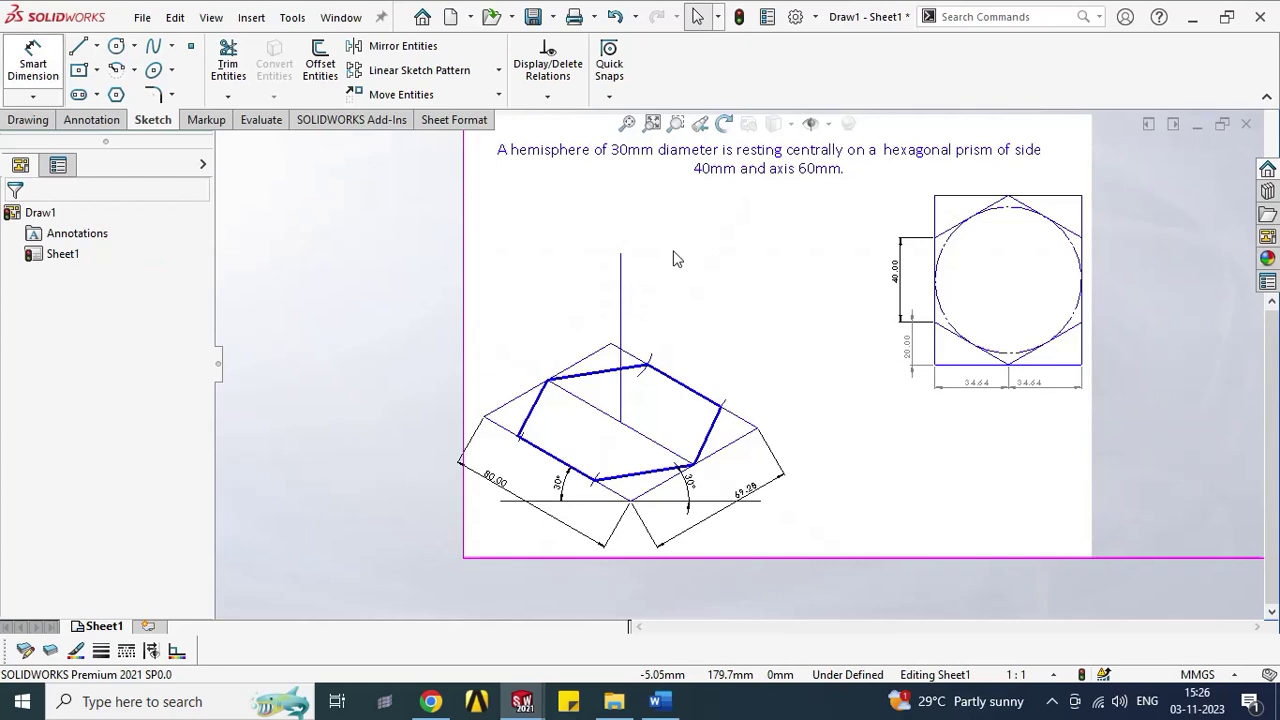
Step: Dimension the vertical line rising from the hexagon's diagonal and set its length to 60 mm
left_click(621, 311)
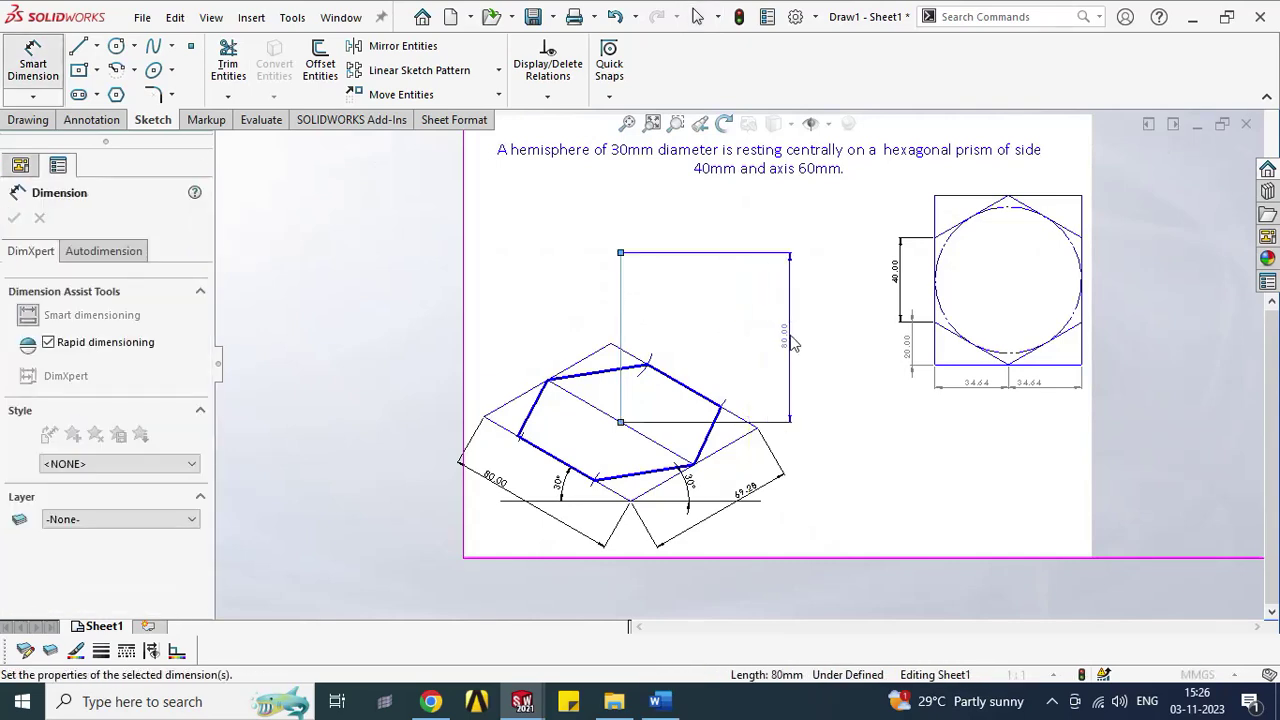
left_click(791, 342)
type("60")
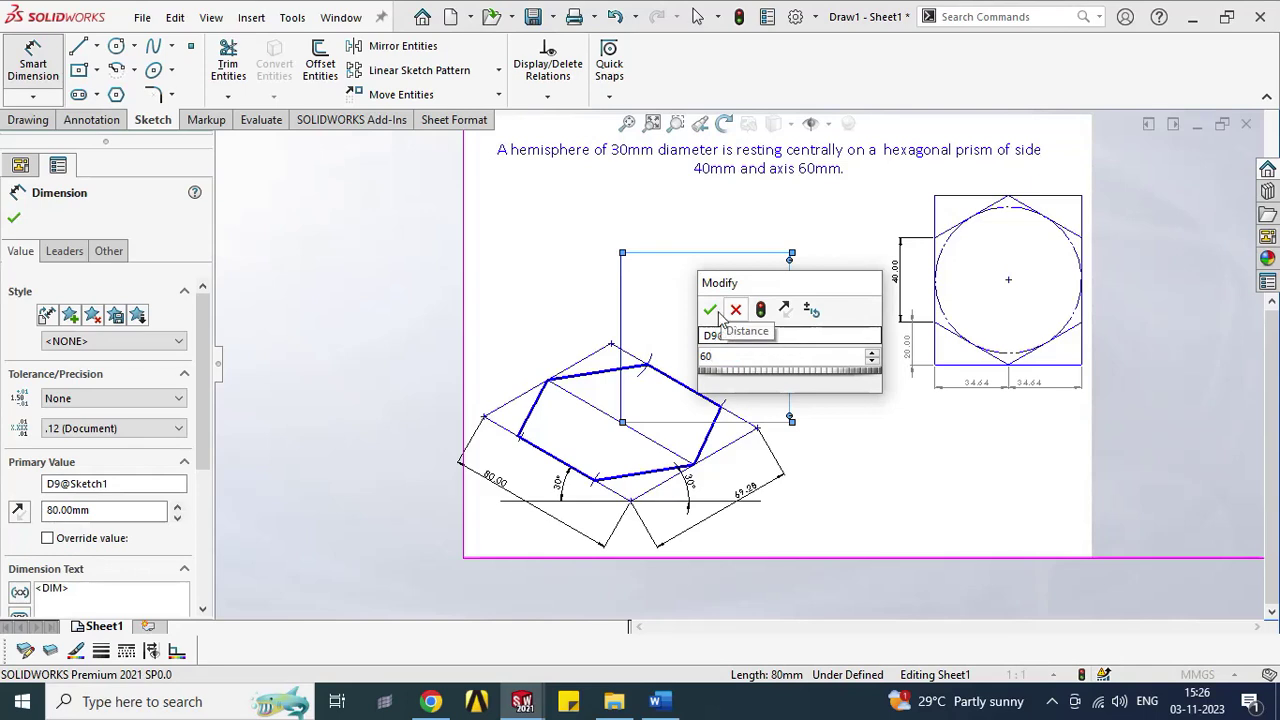
left_click(711, 311)
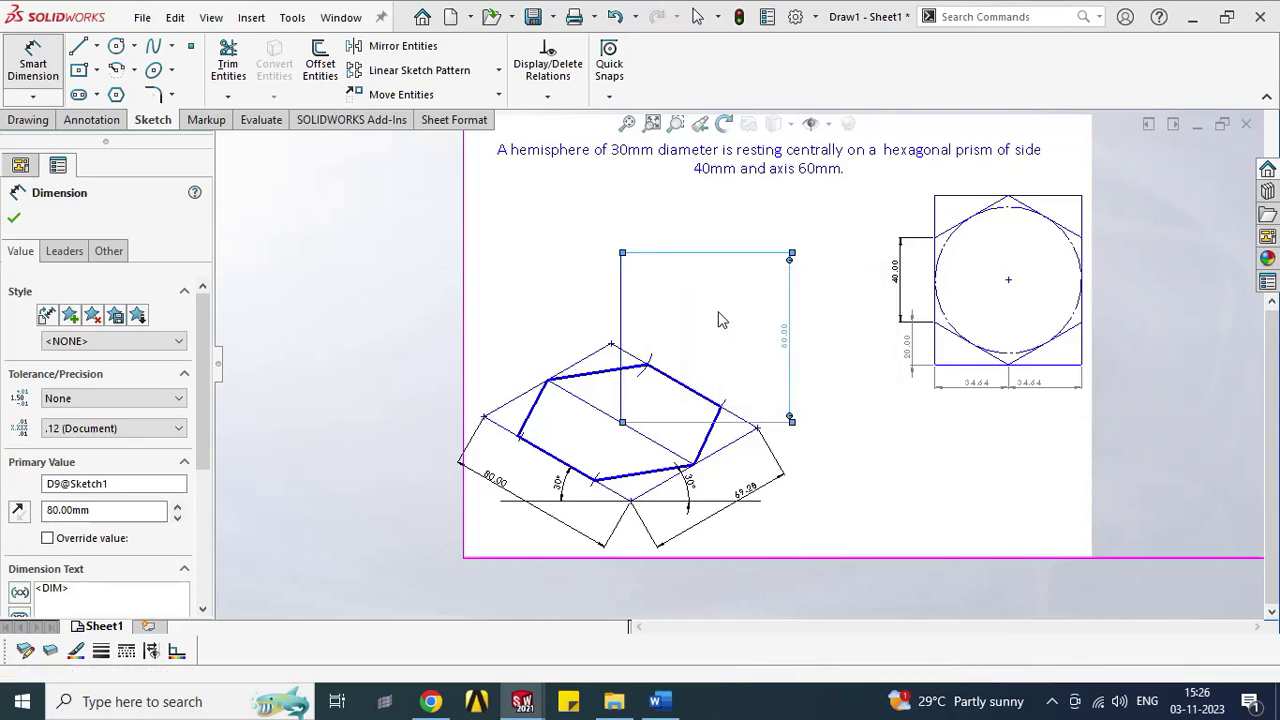
Step: Copy the hexagon with its diagonal, arcs and construction lines from the diagonal's midpoint to the upper end of the vertical line
mouse_move(474, 317)
left_mouse_down()
mouse_move(488, 455)
mouse_move(566, 500)
mouse_move(700, 530)
mouse_move(740, 490)
mouse_move(742, 505)
mouse_move(728, 483)
left_mouse_up()
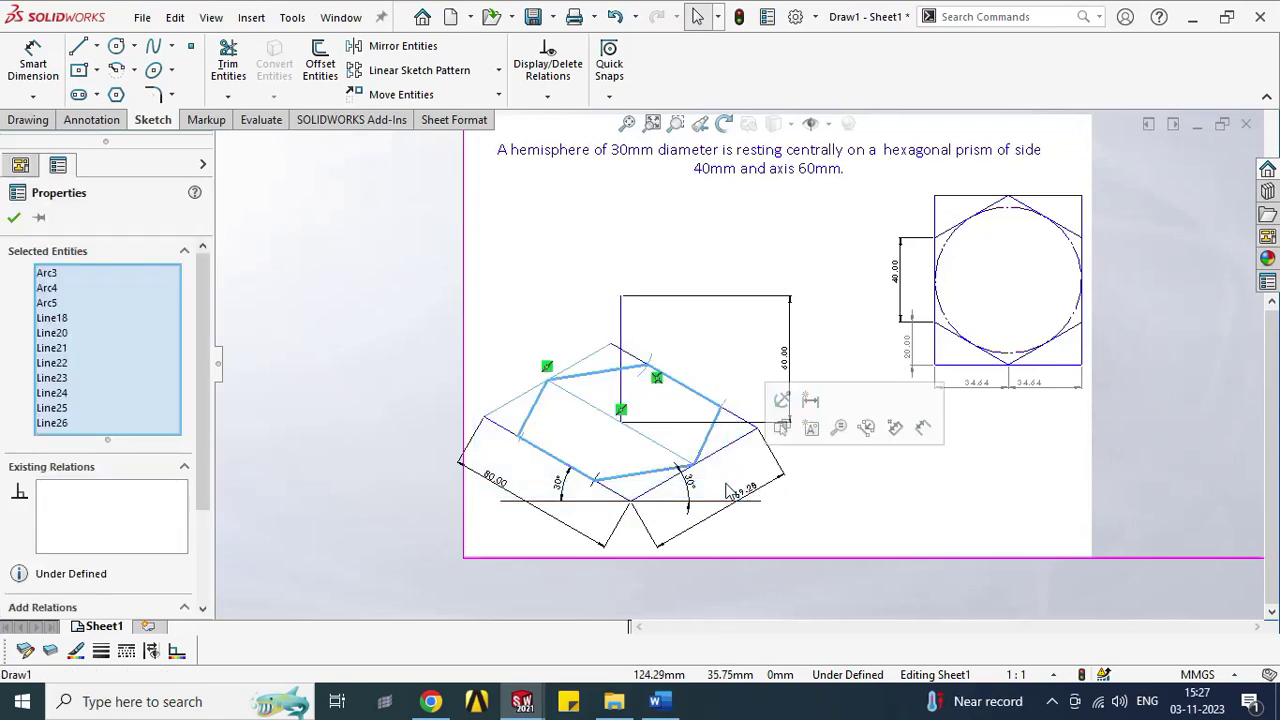
left_click(604, 420, "ctrl")
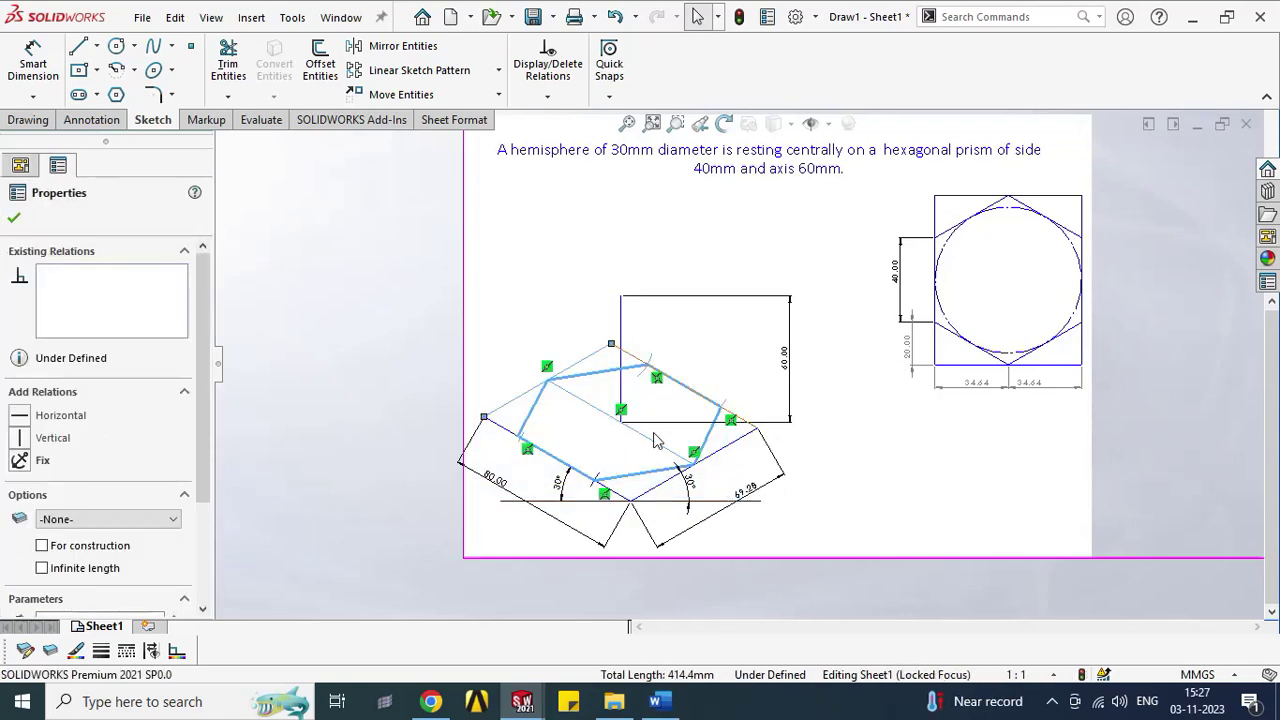
left_click(498, 94)
left_click(450, 146)
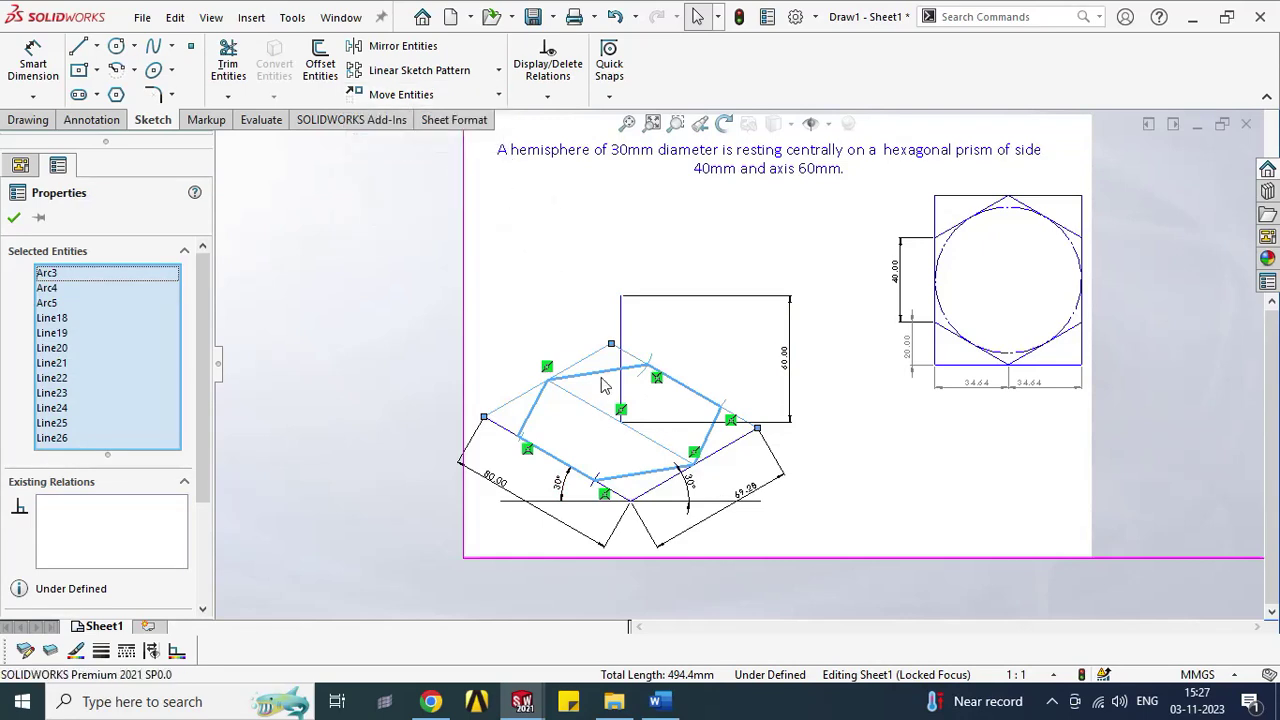
left_click(620, 420)
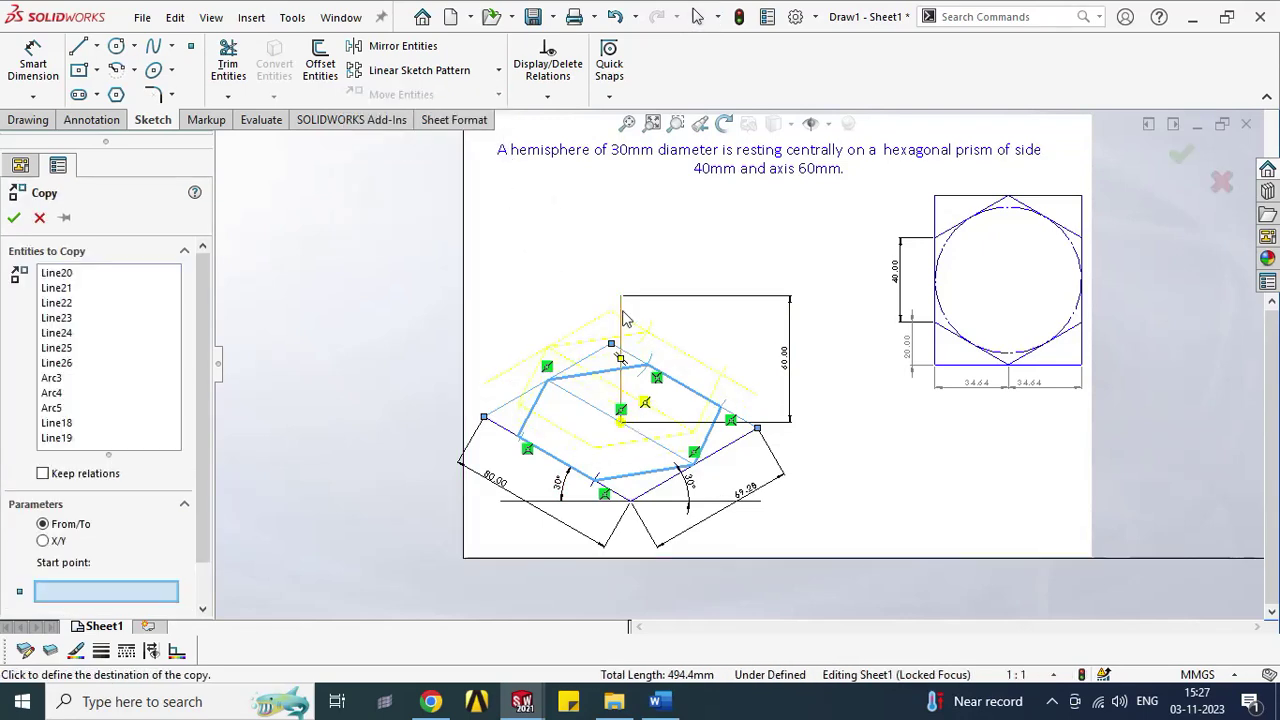
left_click(621, 296)
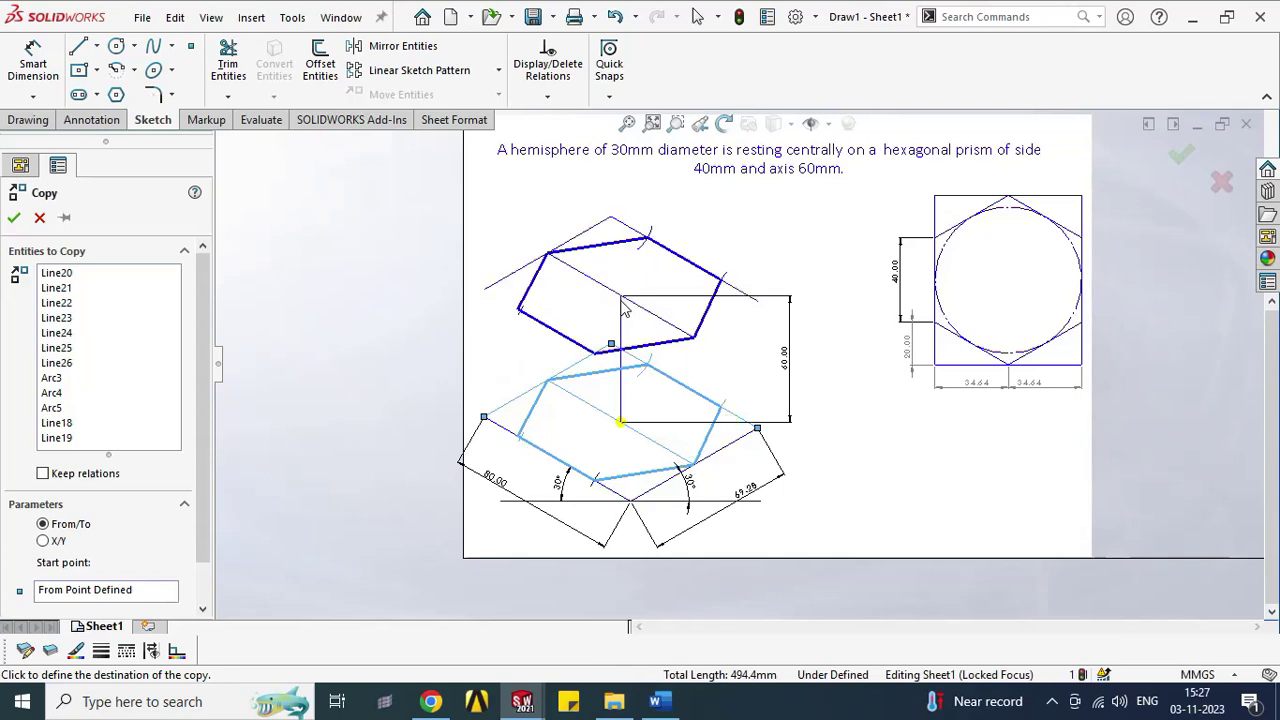
Step: Delete the copied parallelogram lines and short arcs around the upper hexagon, keeping the hexagon and its diagonal
left_click(510, 285)
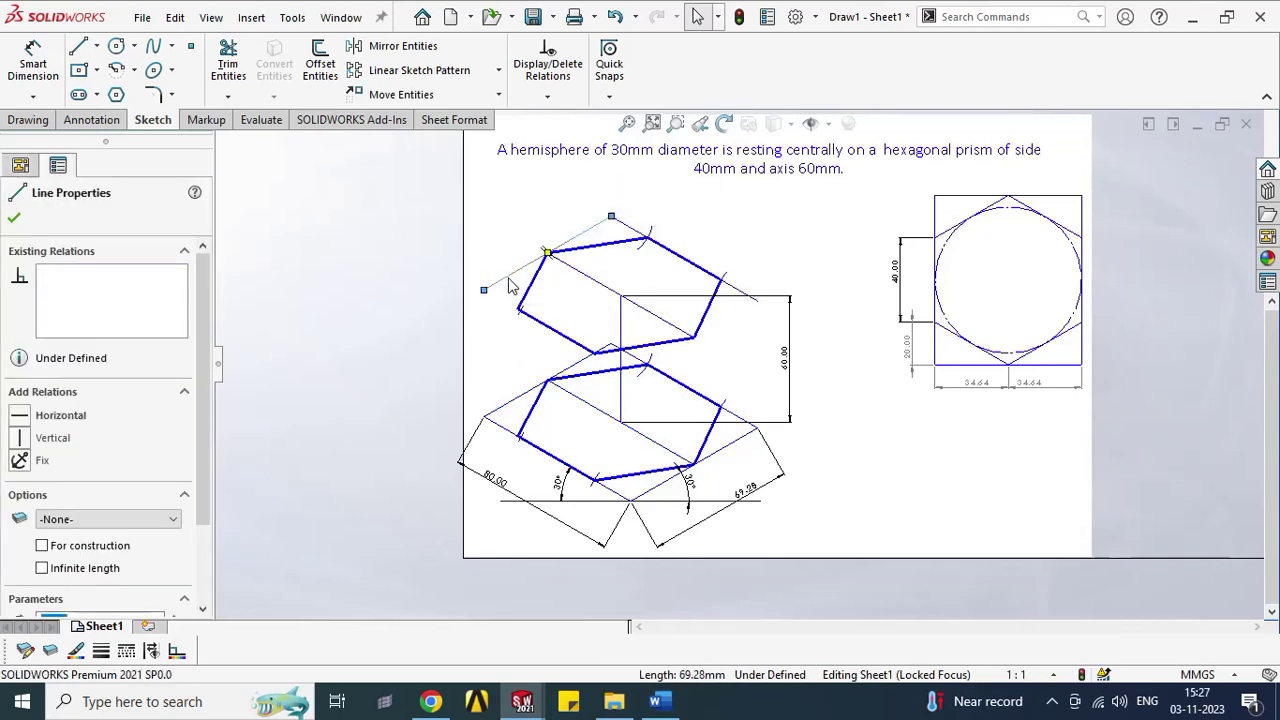
key("Delete")
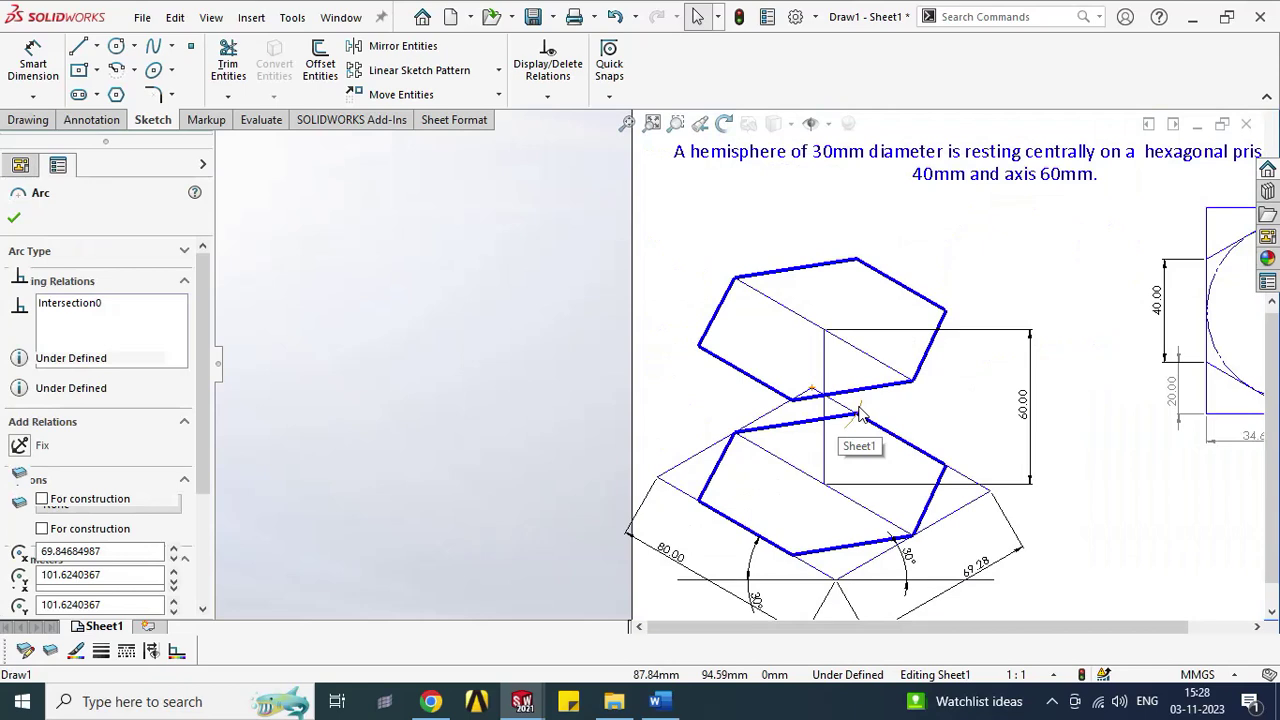
key("Escape")
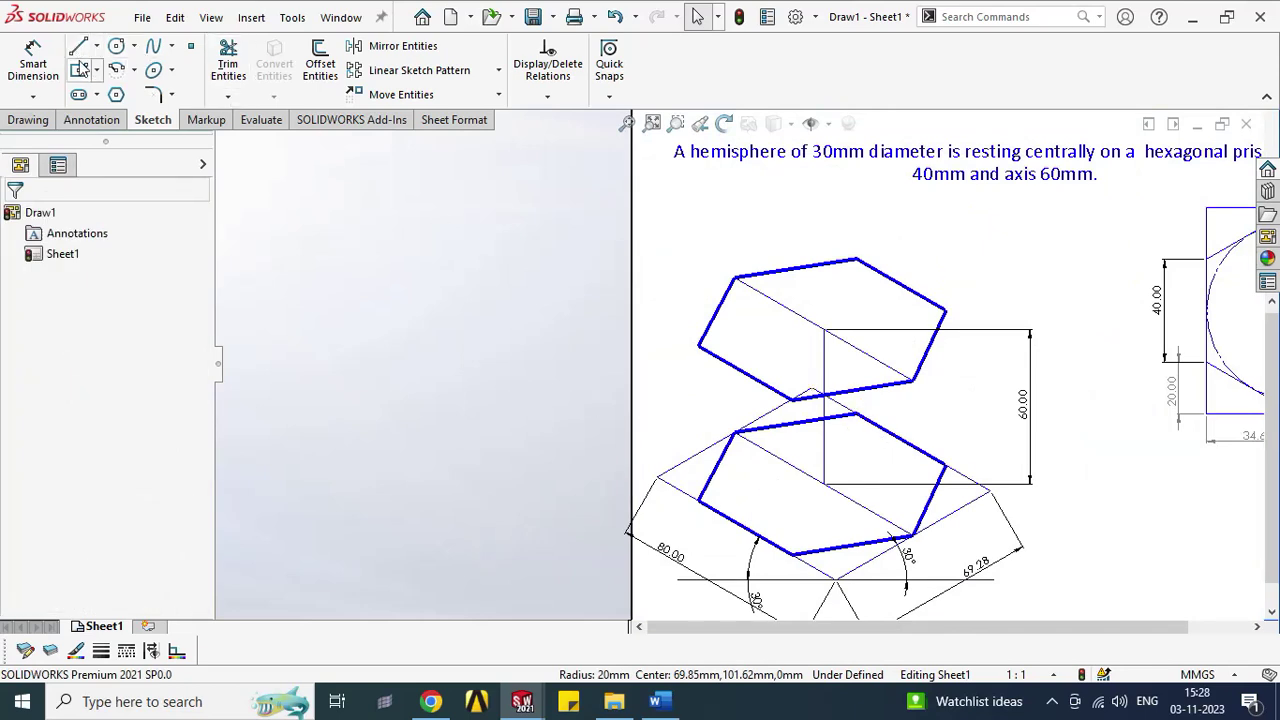
Step: Draw four thick vertical edges joining the upper hexagon's leftmost, two front and rightmost corners to the matching lower corners
left_click(101, 651)
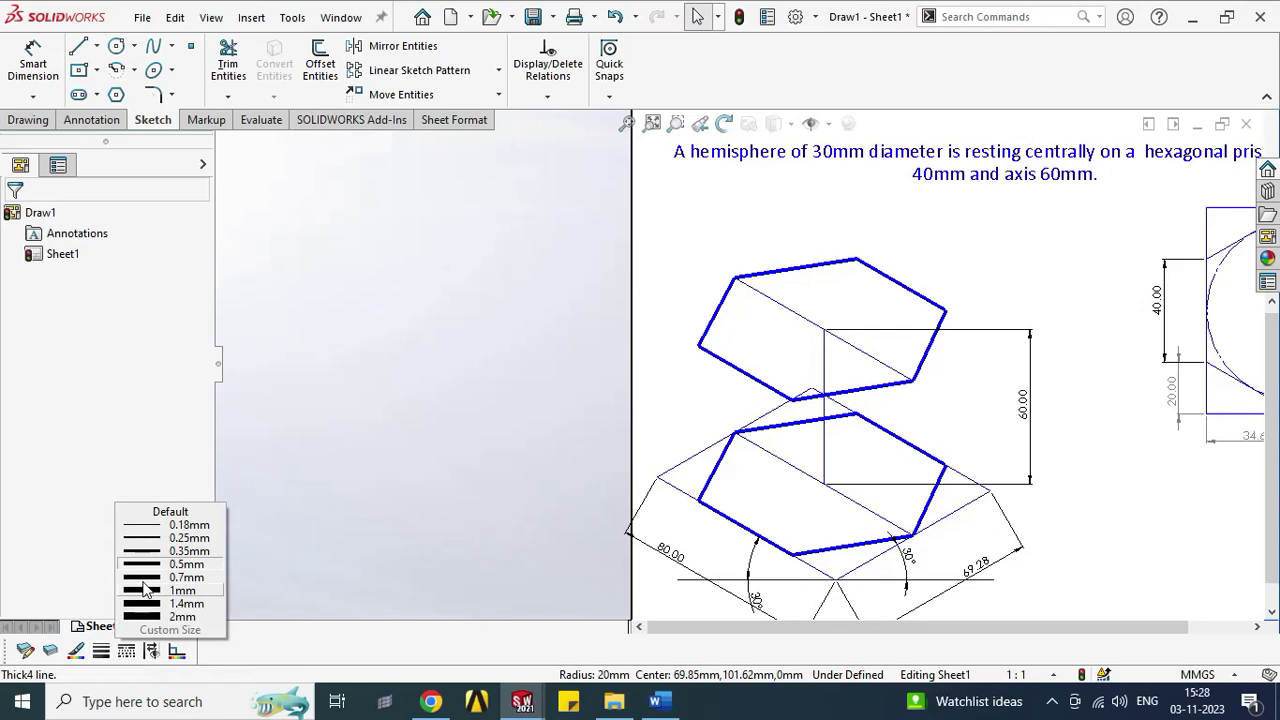
left_click(80, 47)
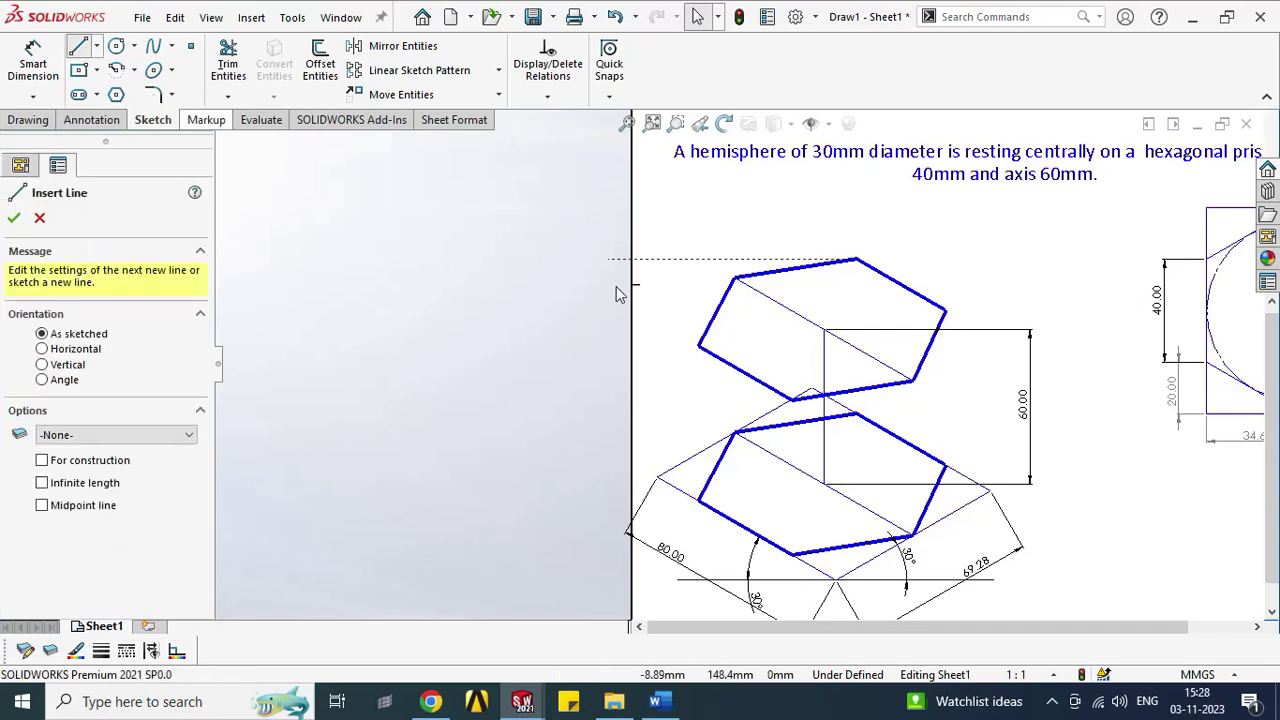
left_click(699, 348)
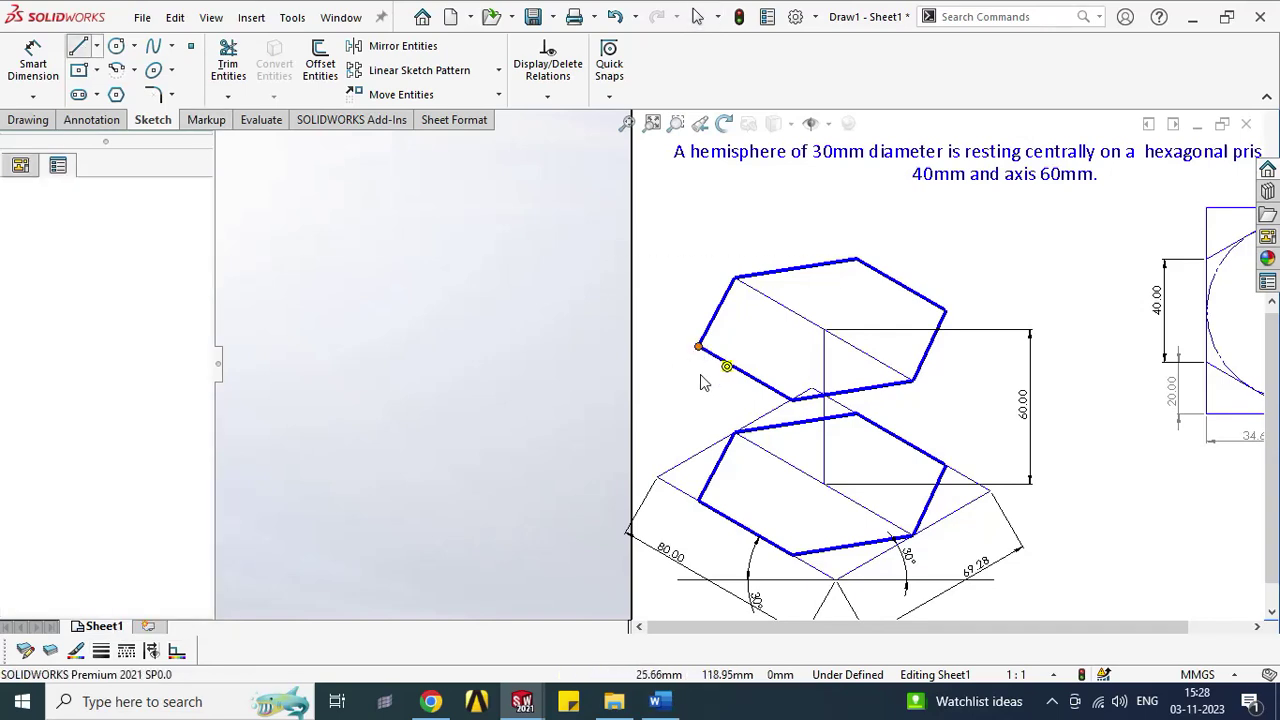
left_click(698, 501)
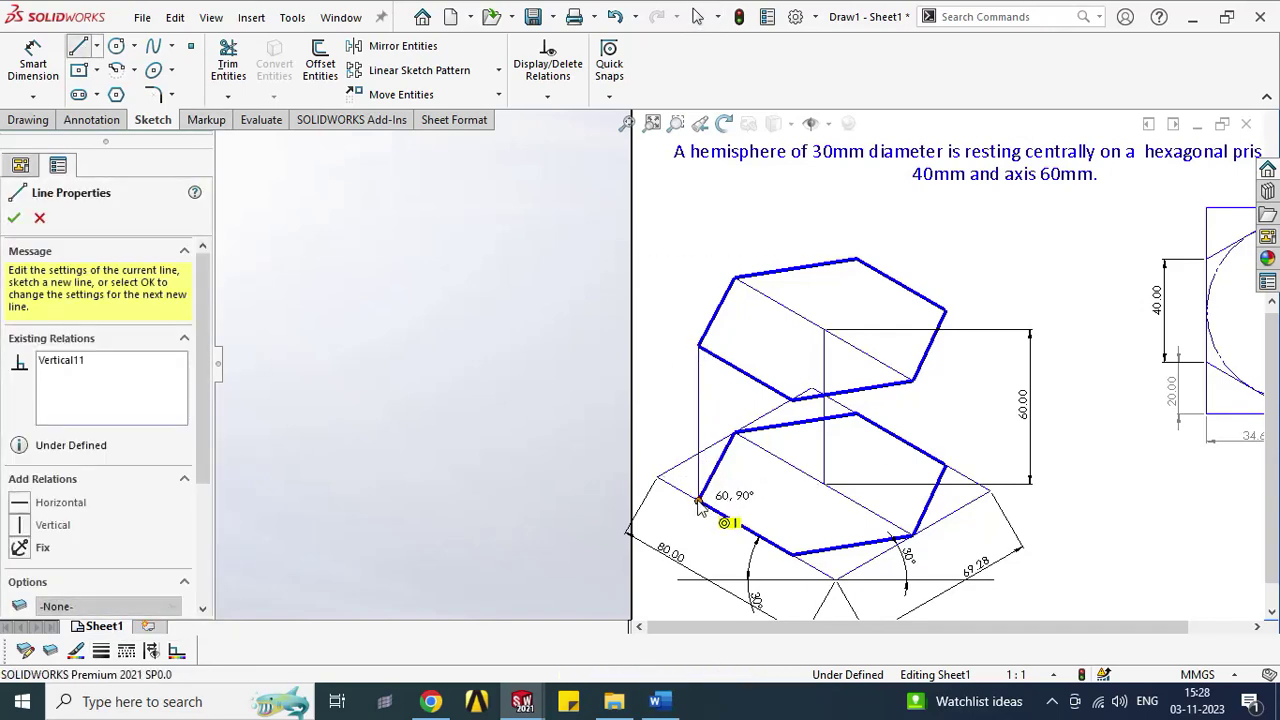
left_click(793, 401)
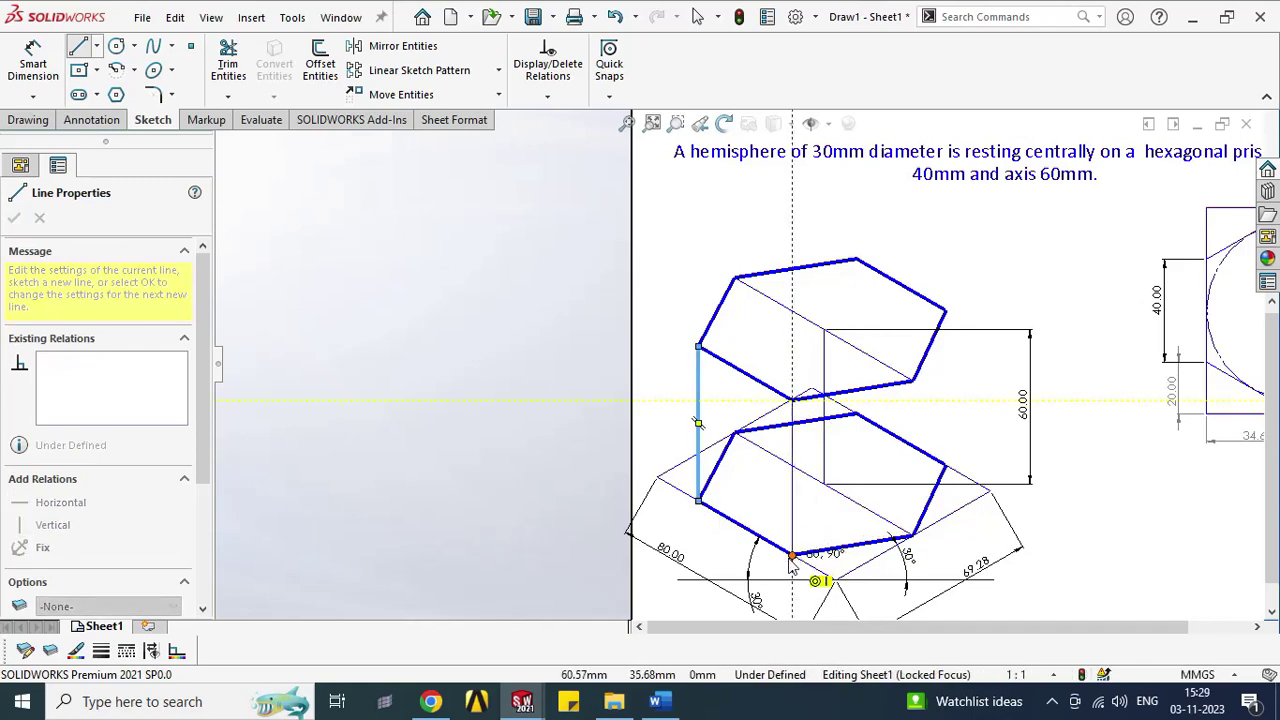
left_click(792, 554)
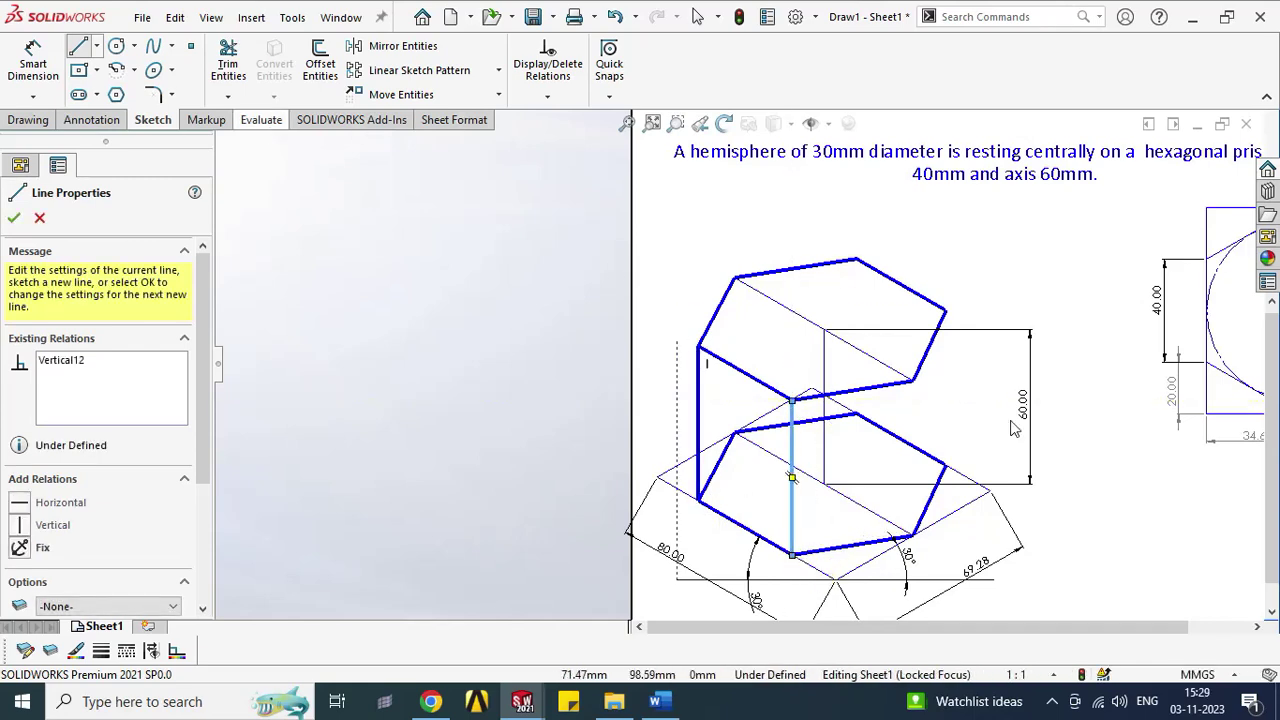
left_click(913, 382)
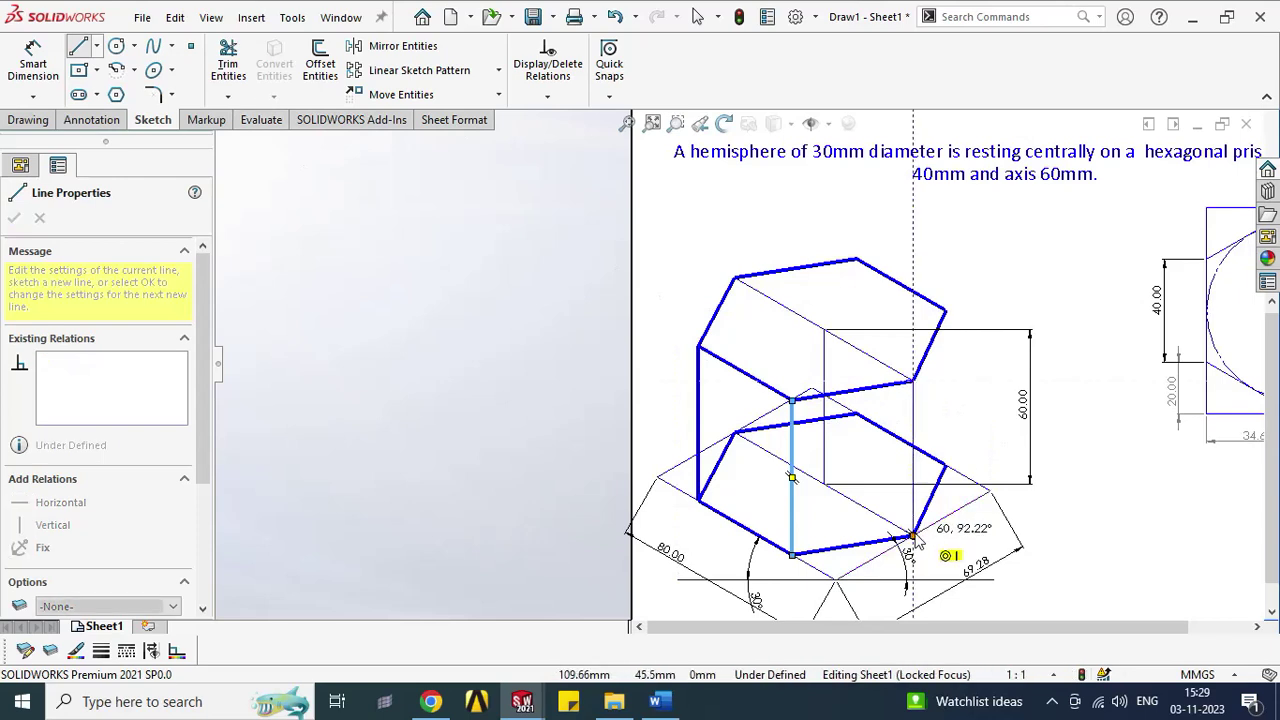
left_click(913, 536)
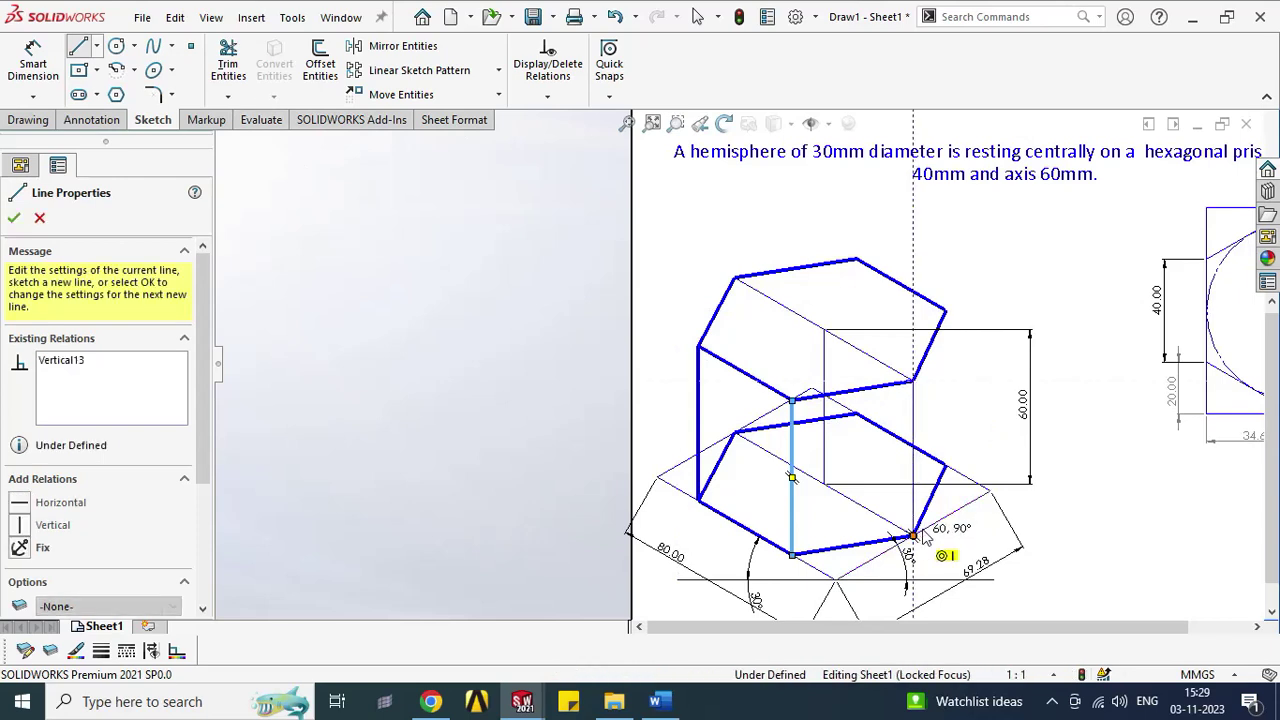
left_click(945, 310)
left_click(947, 467)
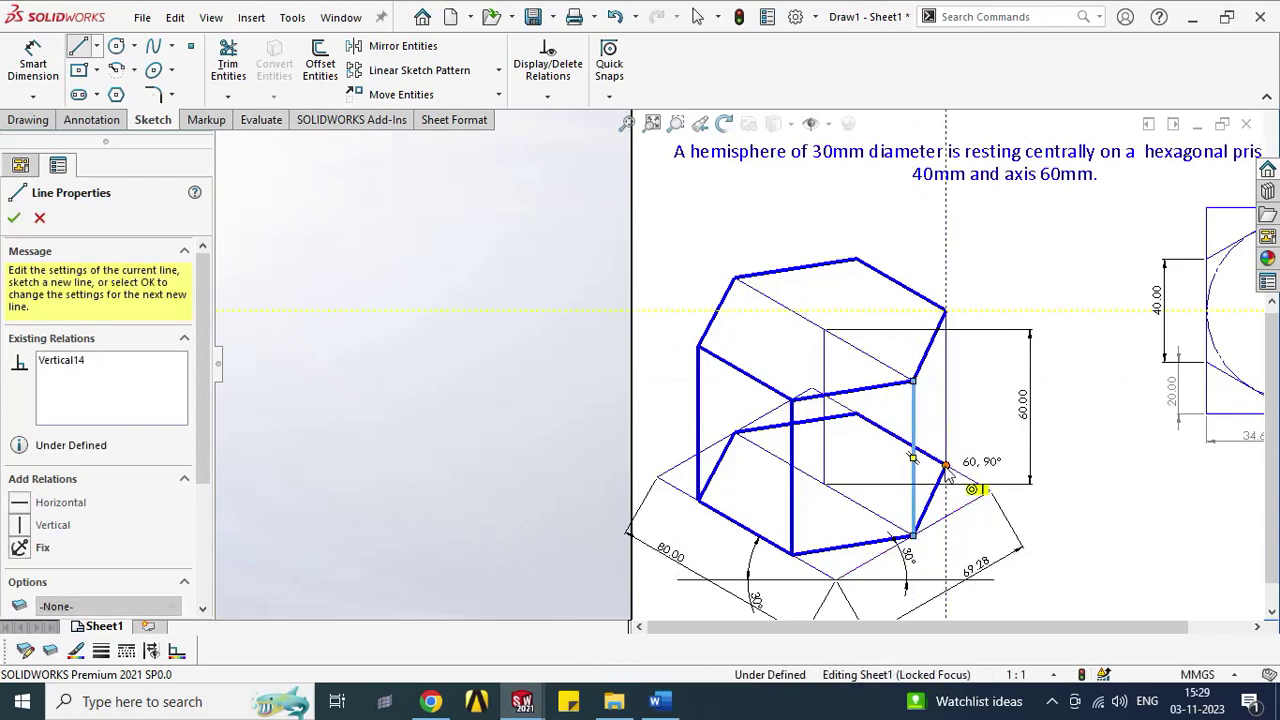
key("Escape")
Step: Add a new sheet and draw a horizontal line about 144 mm long with an inclined line rising rightward from its midpoint
right_click(108, 621)
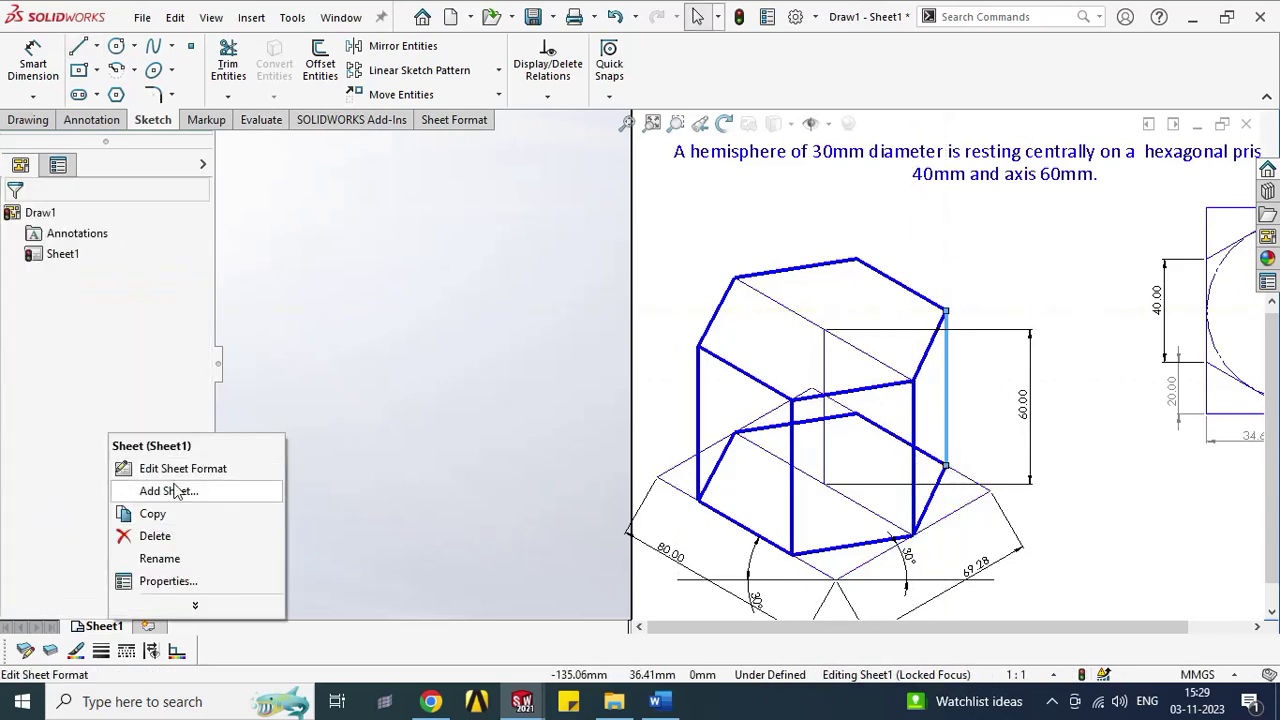
left_click(168, 491)
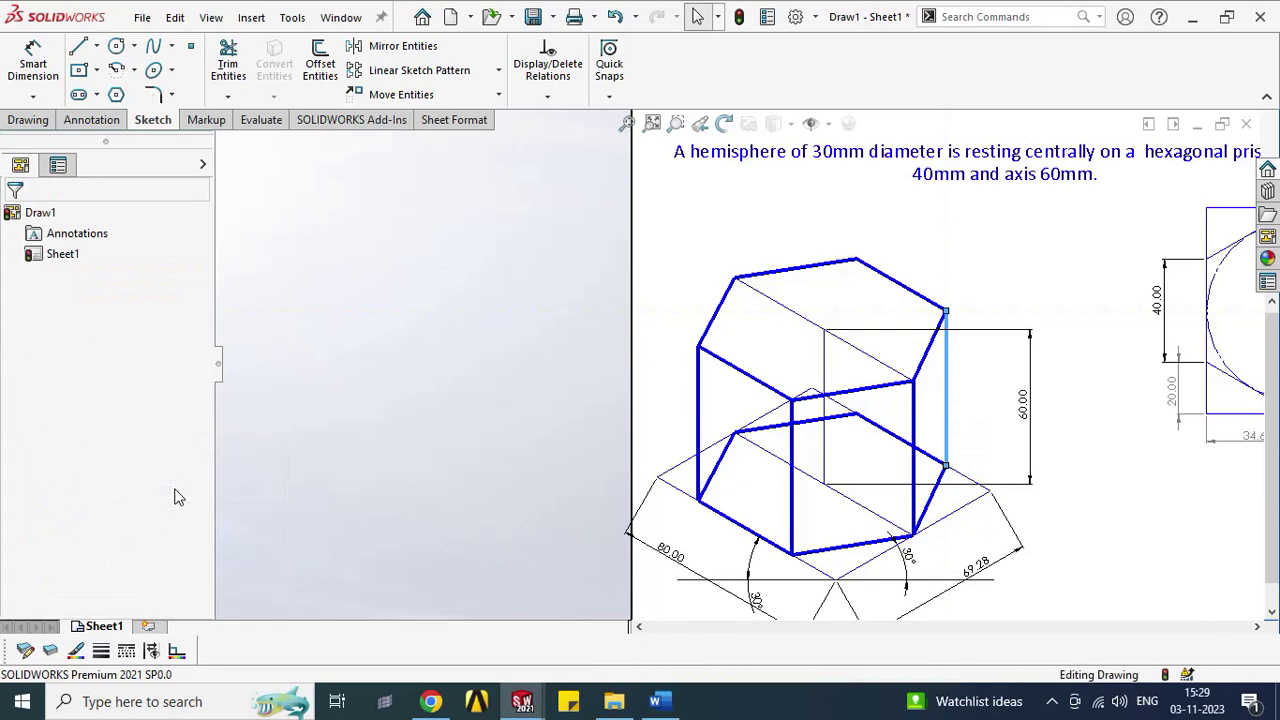
left_click(79, 49)
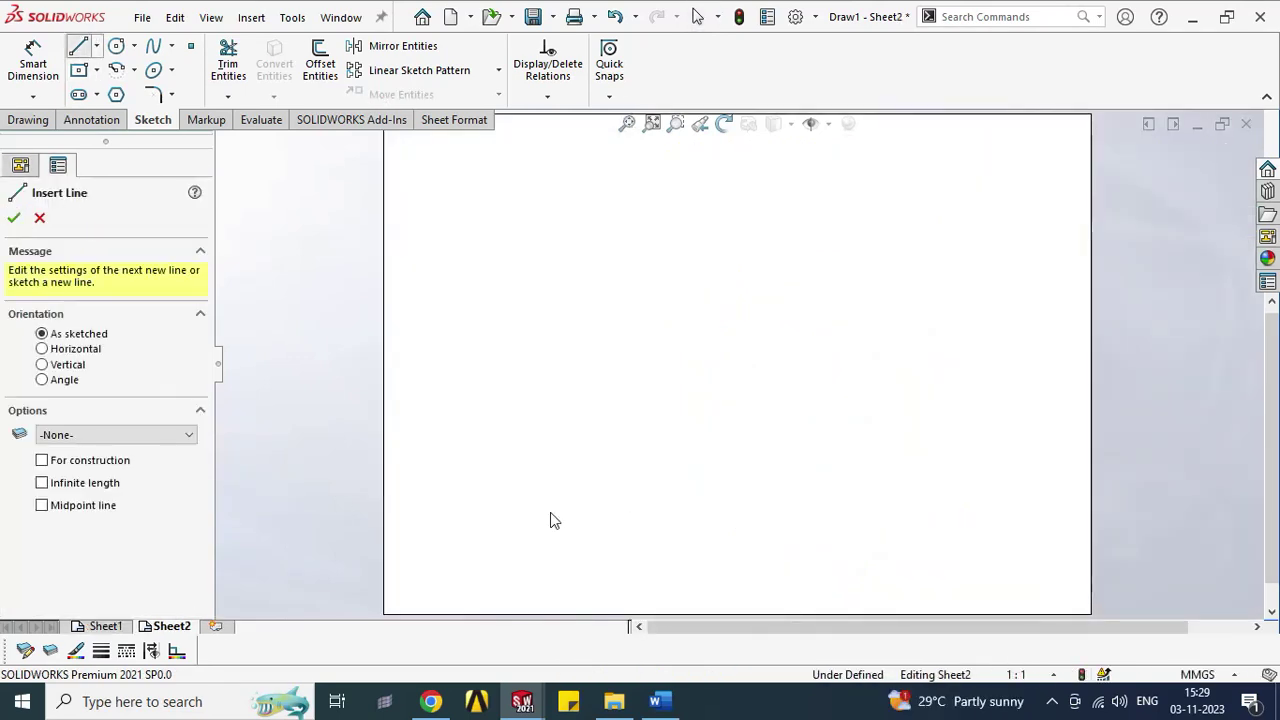
left_click_drag(512, 533, 856, 533)
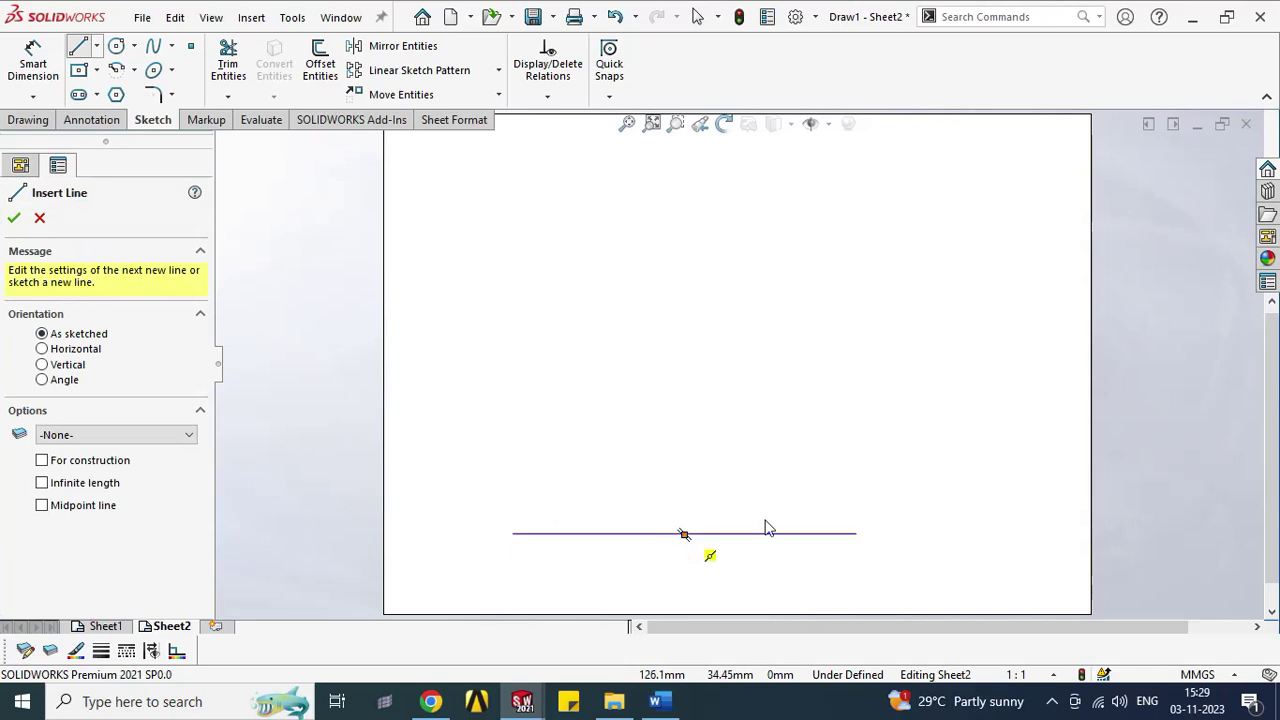
mouse_move(684, 534)
left_mouse_down()
mouse_move(900, 491)
mouse_move(879, 477)
left_mouse_up()
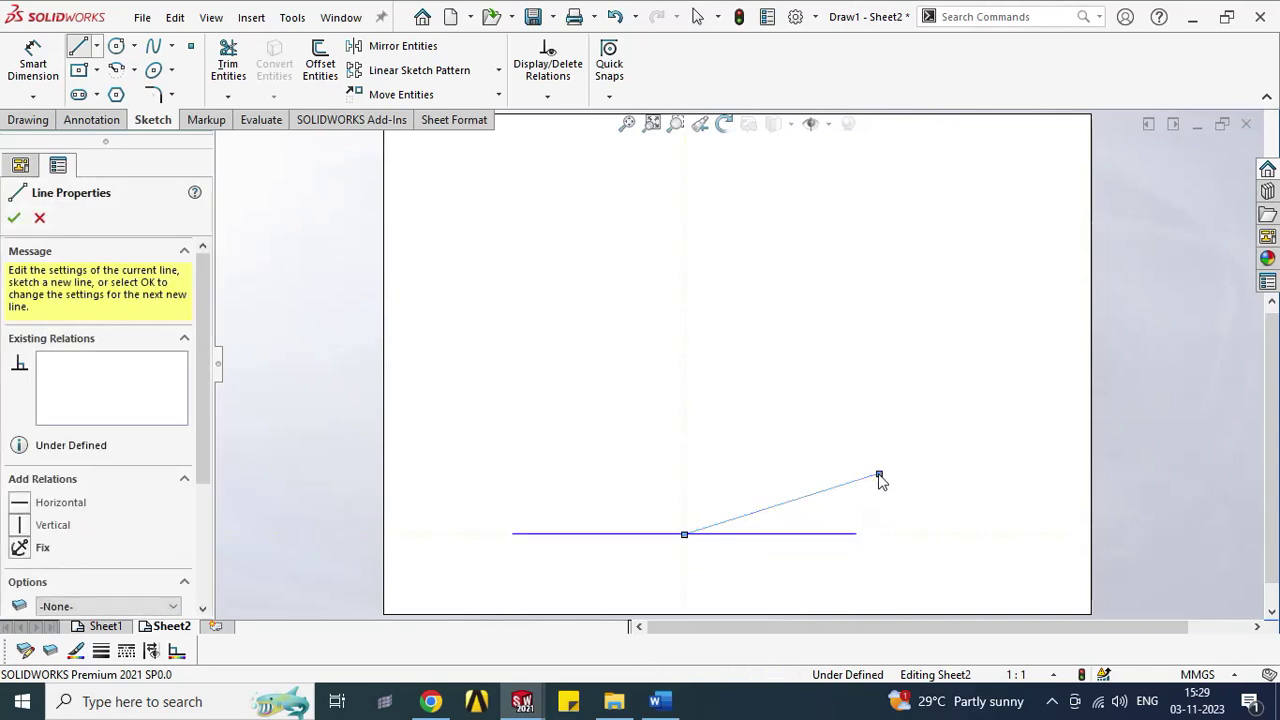
key("Escape")
Step: Draw a second inclined line rising leftward from the horizontal line's midpoint and set both inclined lines' lengths to 30 mm
left_click(79, 49)
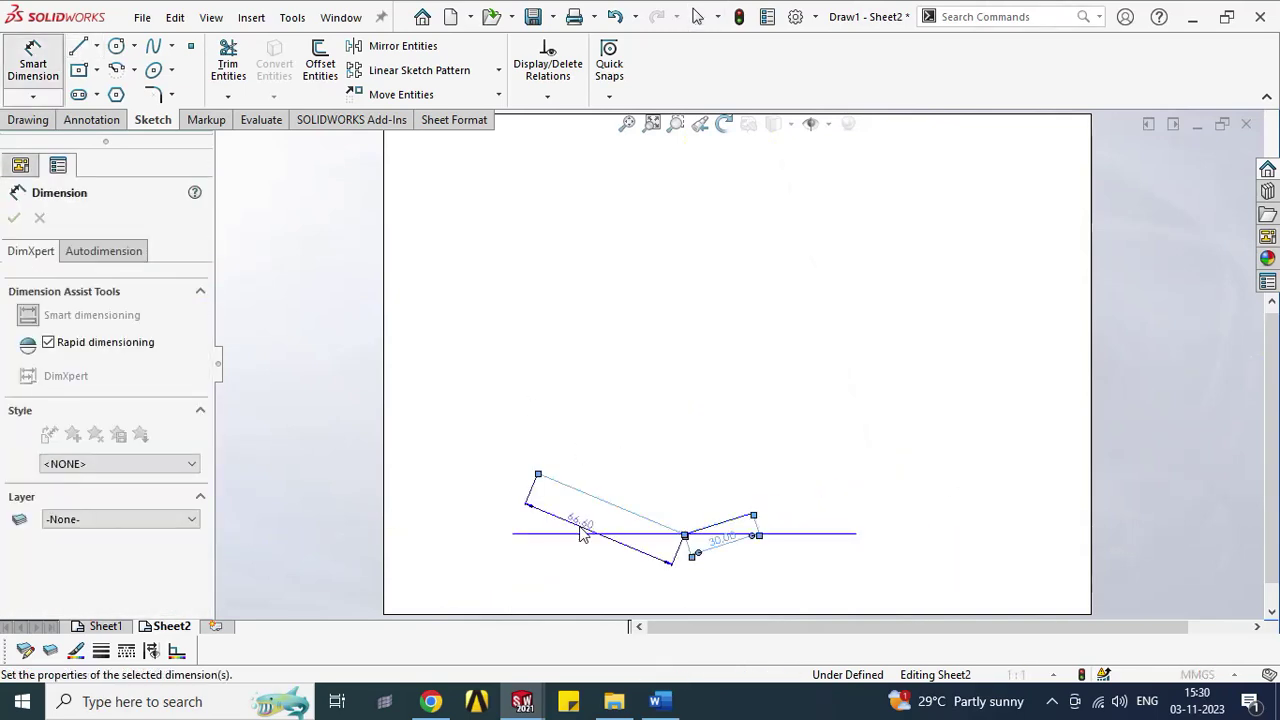
left_click(579, 526)
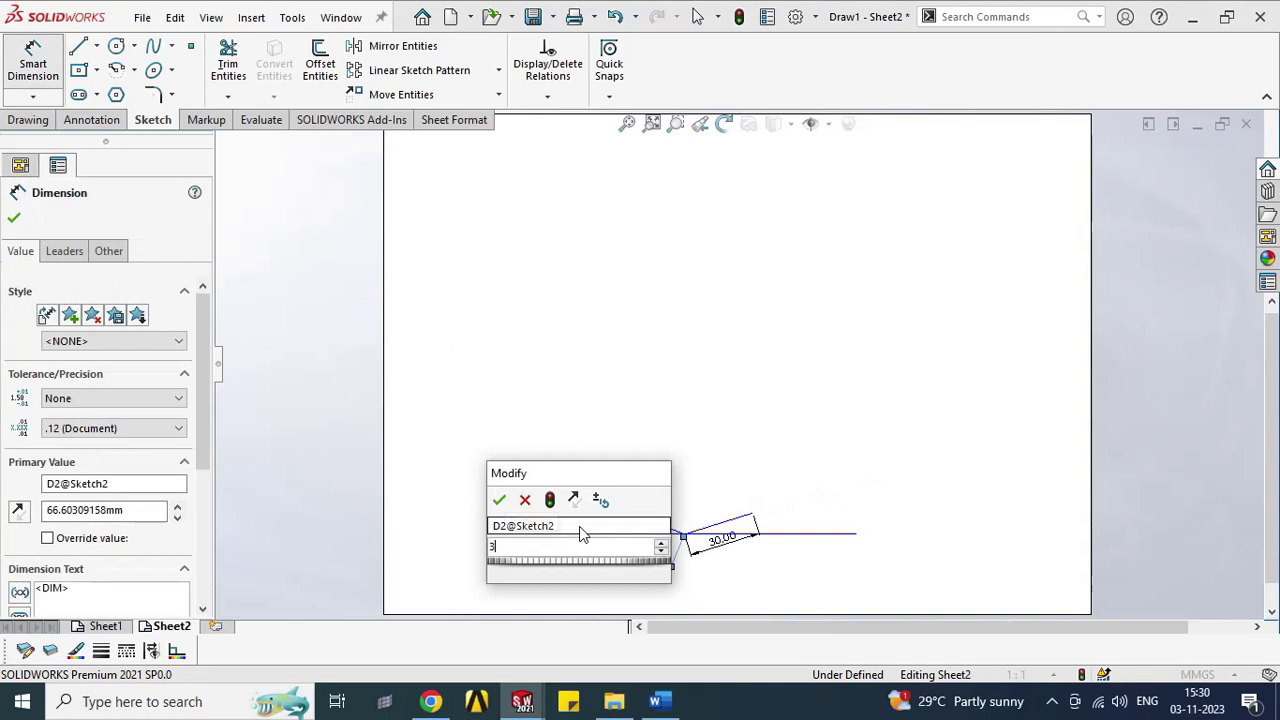
key("Return")
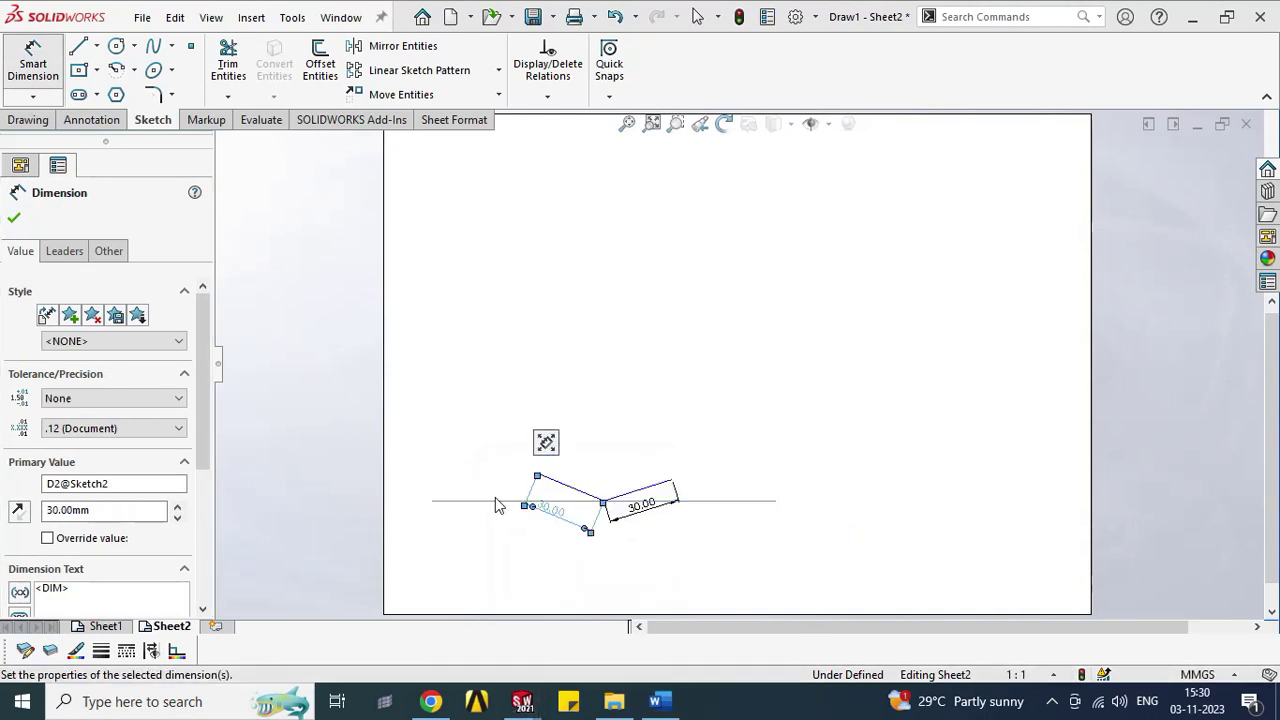
scroll(607, 499, "down", 5)
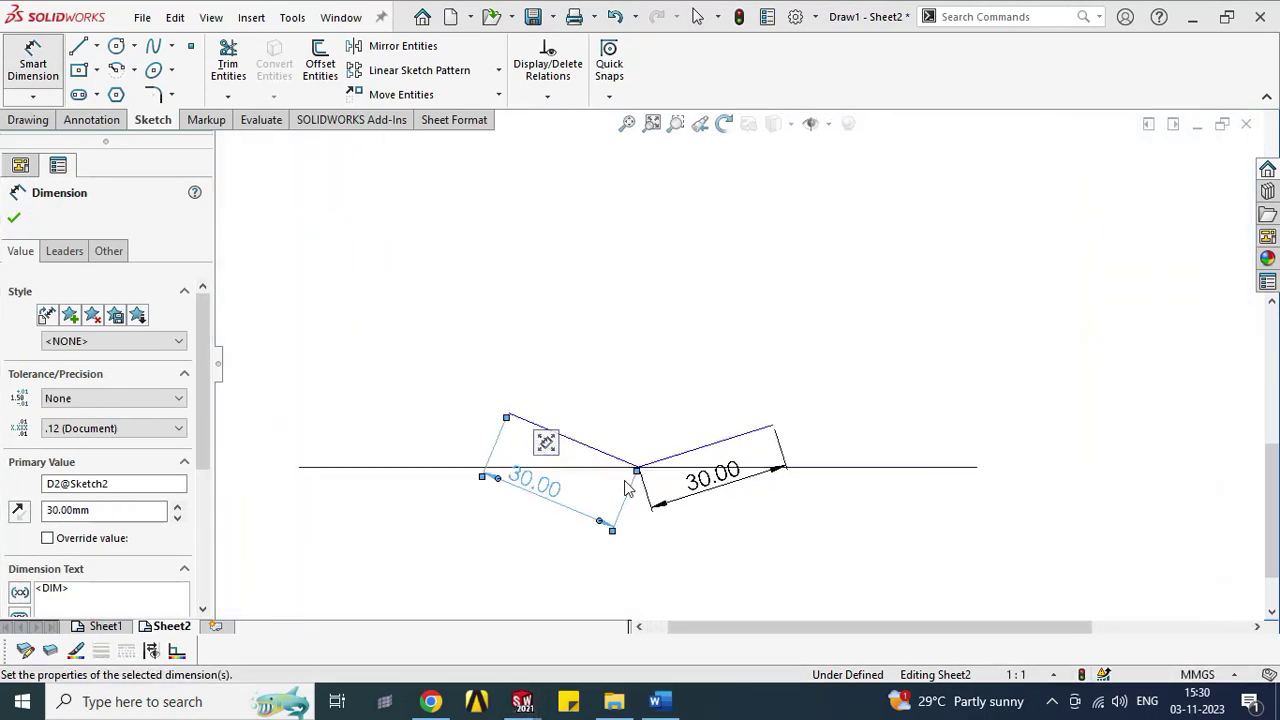
key("Escape")
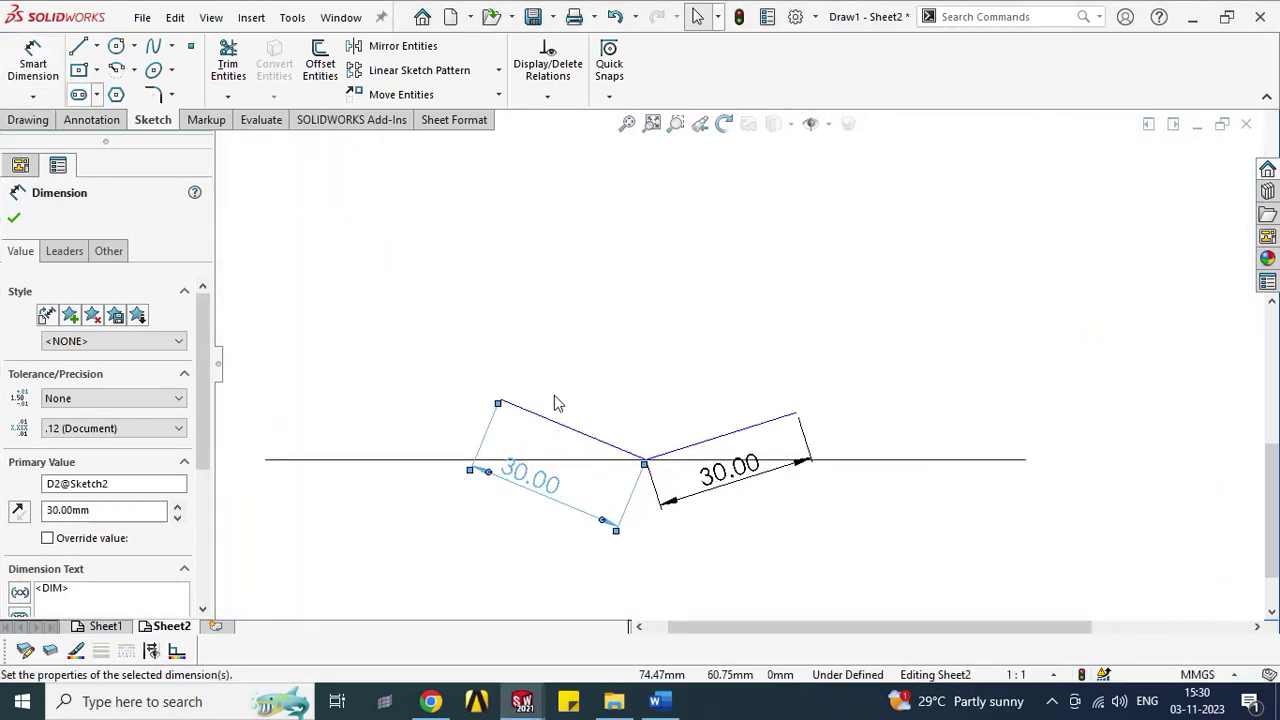
Step: Set the angle between each 30 mm inclined line and the horizontal line to 30°
left_click(570, 434)
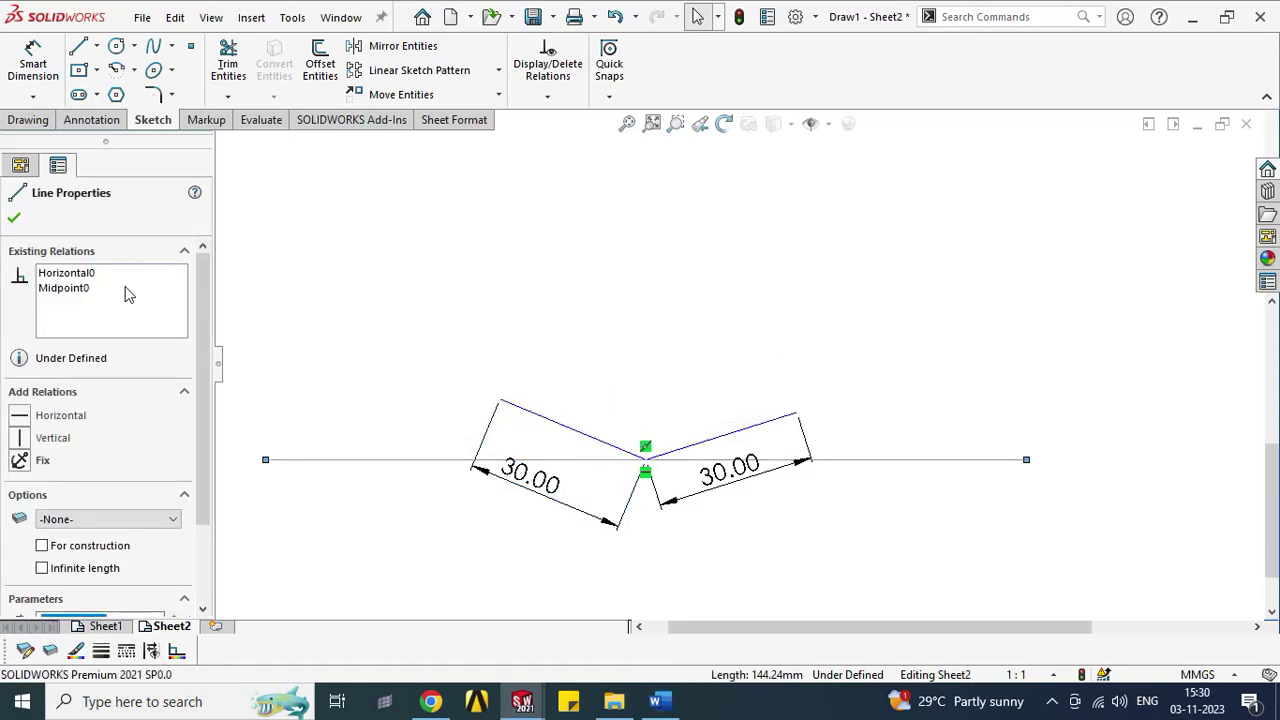
left_click(16, 219)
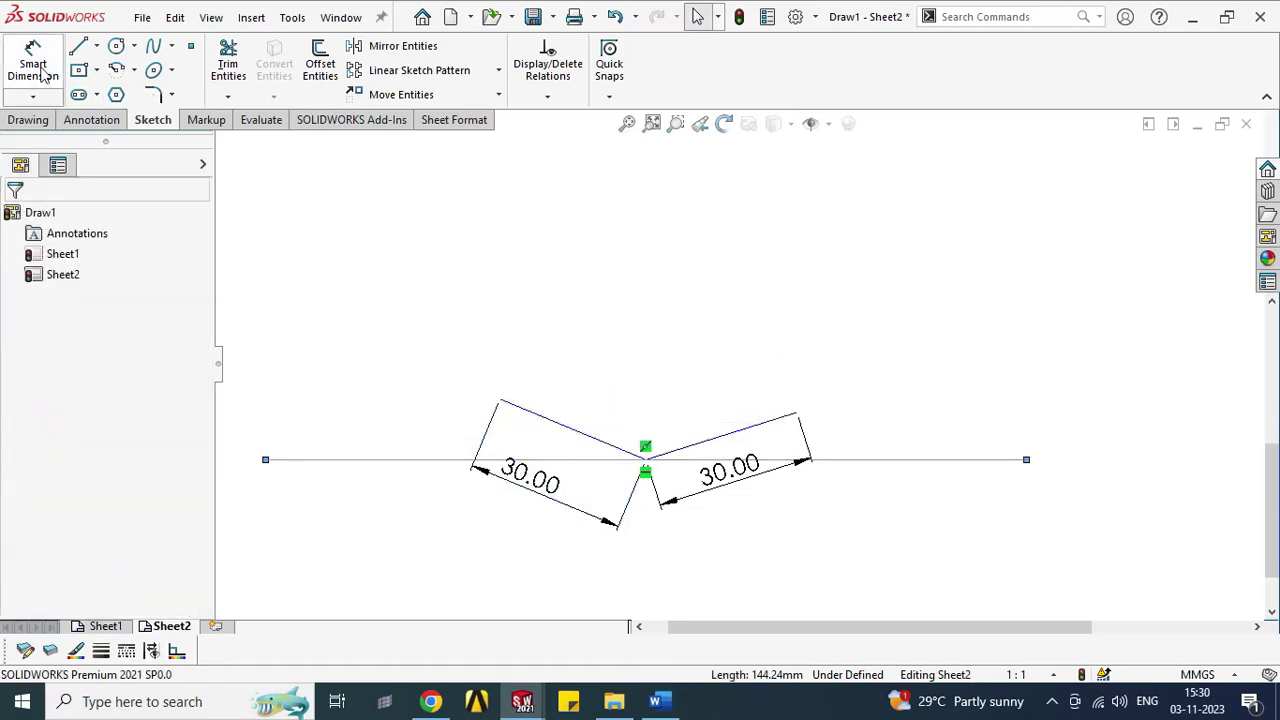
left_click(557, 460)
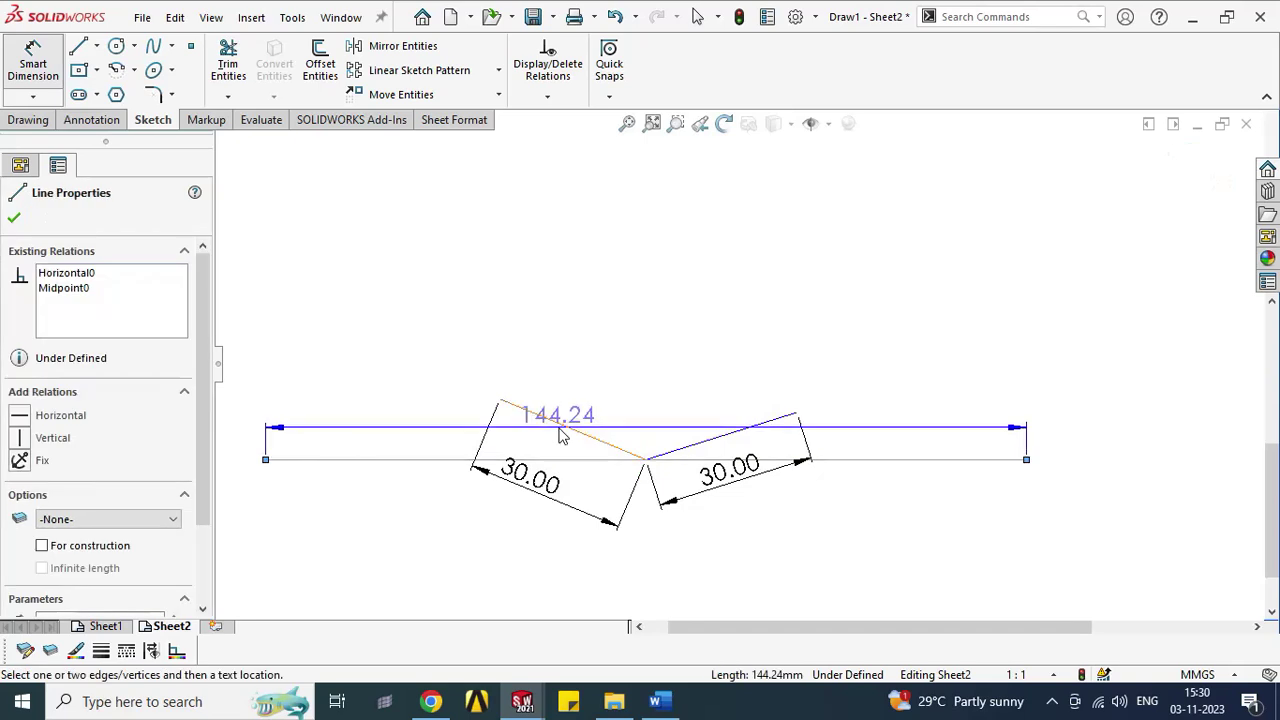
left_click(566, 427)
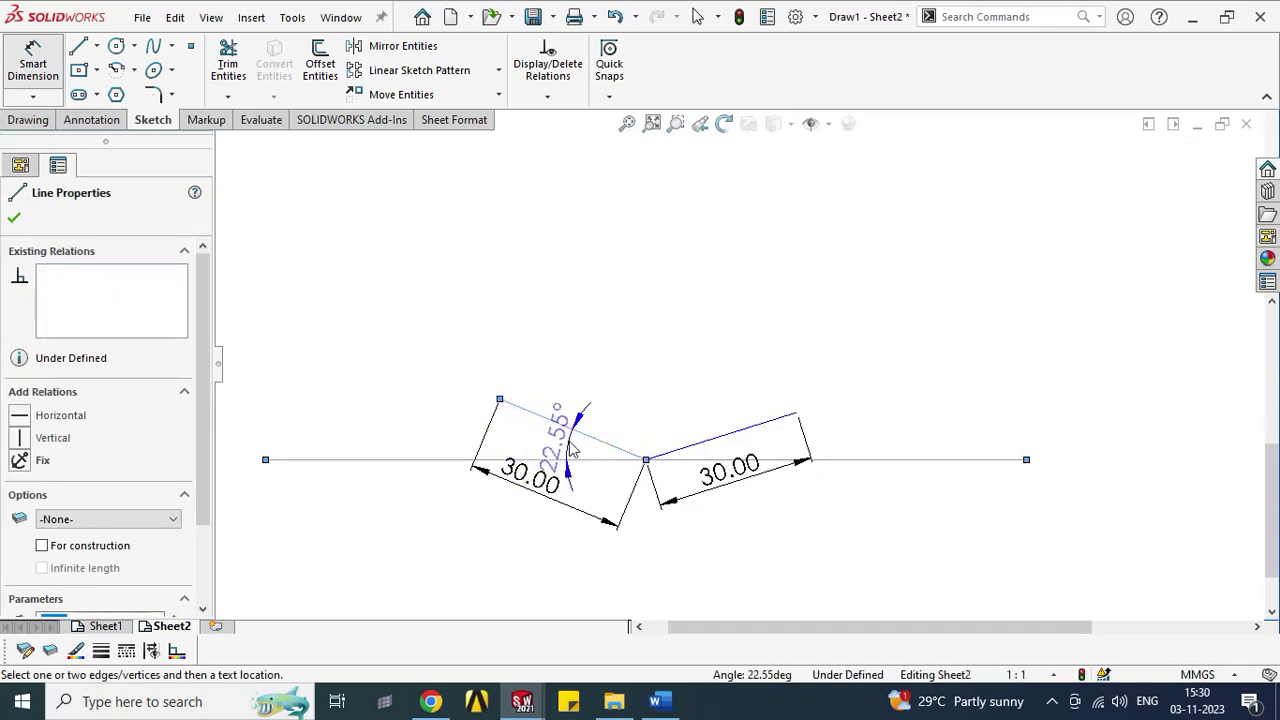
left_click(571, 449)
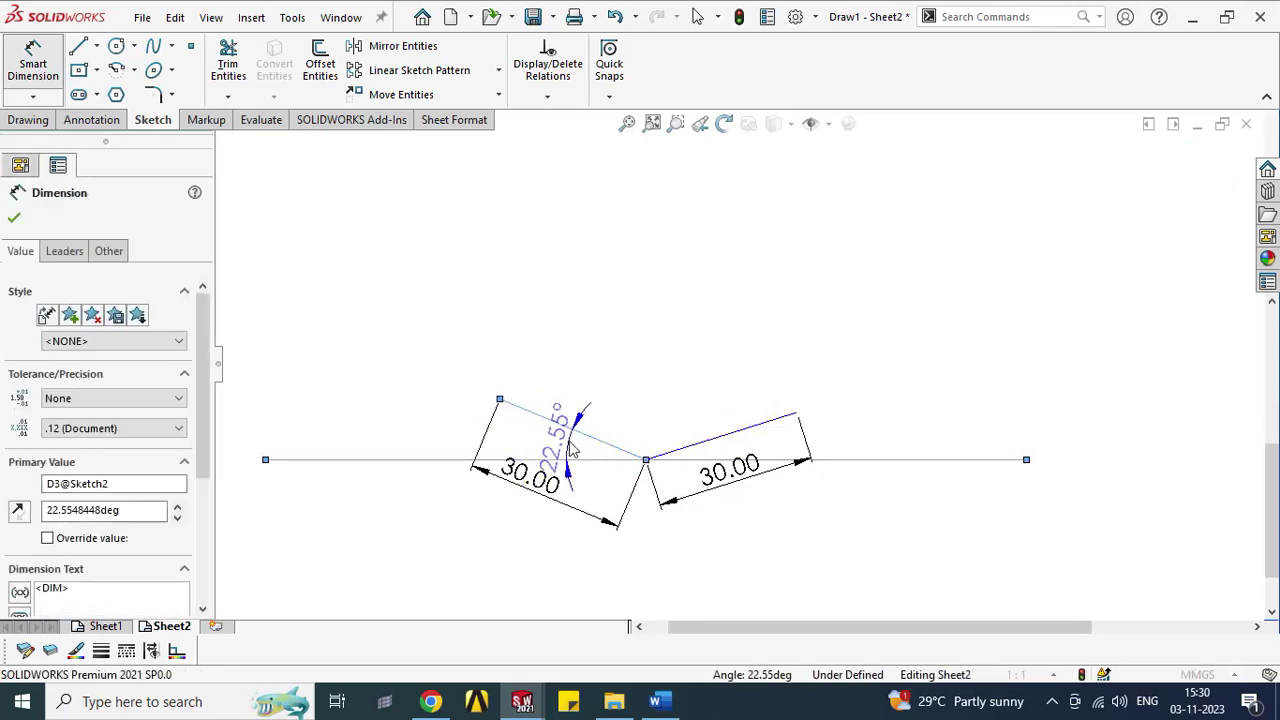
type("30")
left_click(489, 417)
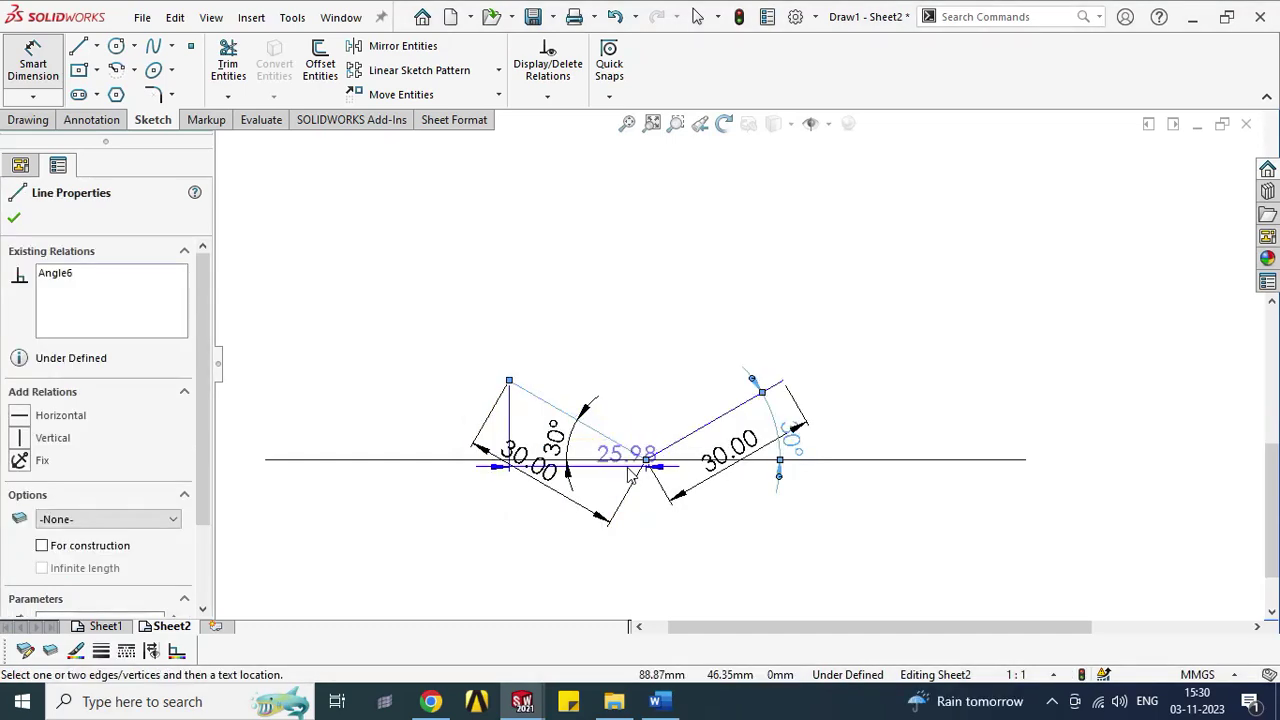
key("Escape")
Step: Copy the left inclined line from its lower endpoint to the upper end of the right inclined line
left_click(499, 95)
left_click(418, 141)
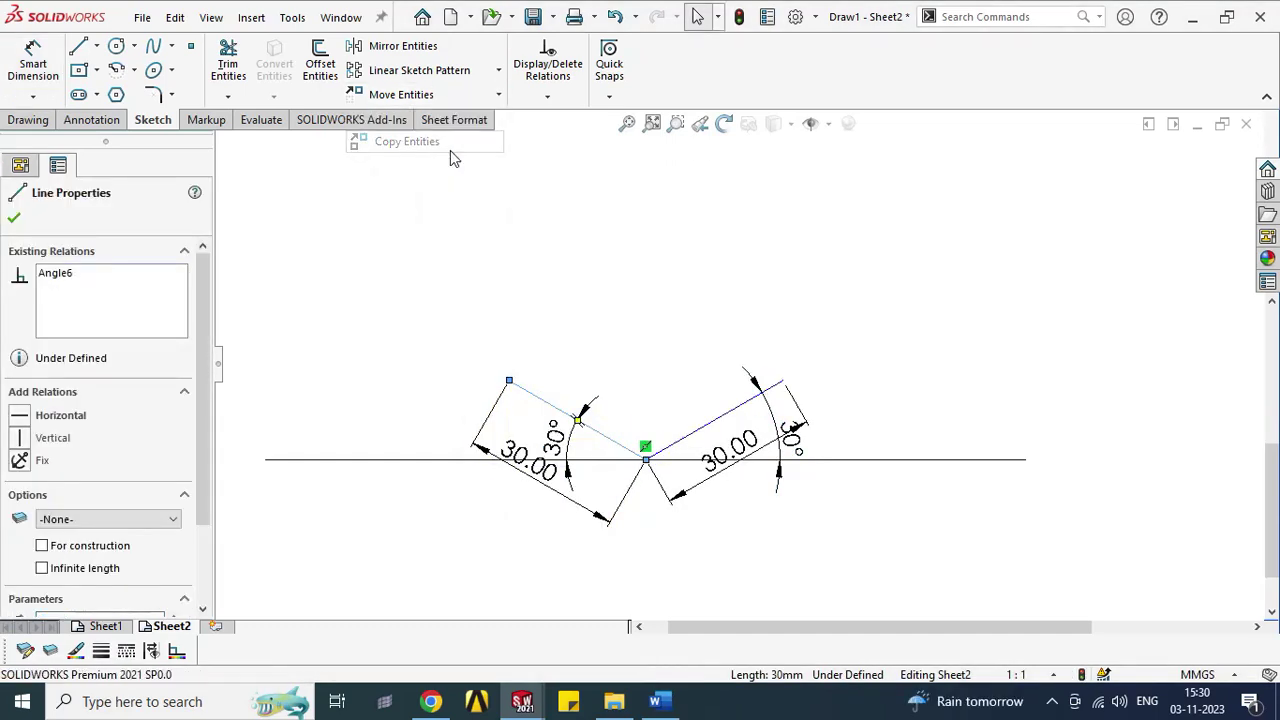
left_click(646, 460)
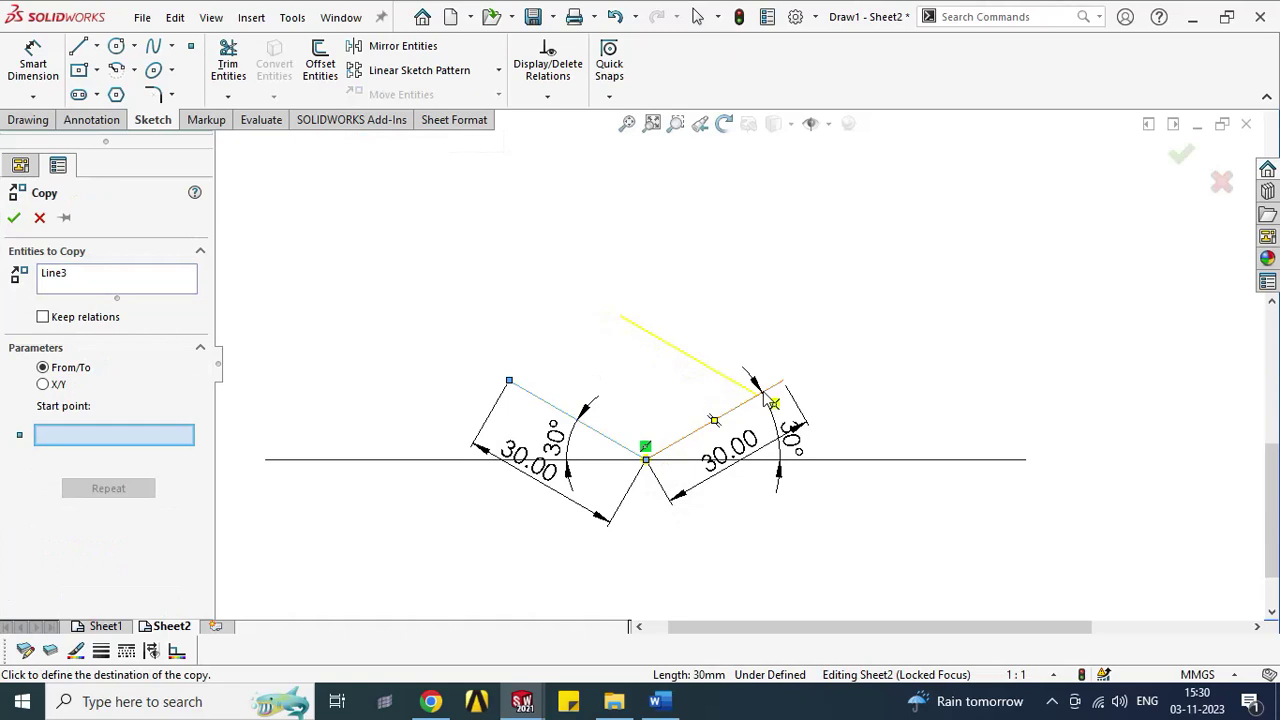
left_click(780, 383)
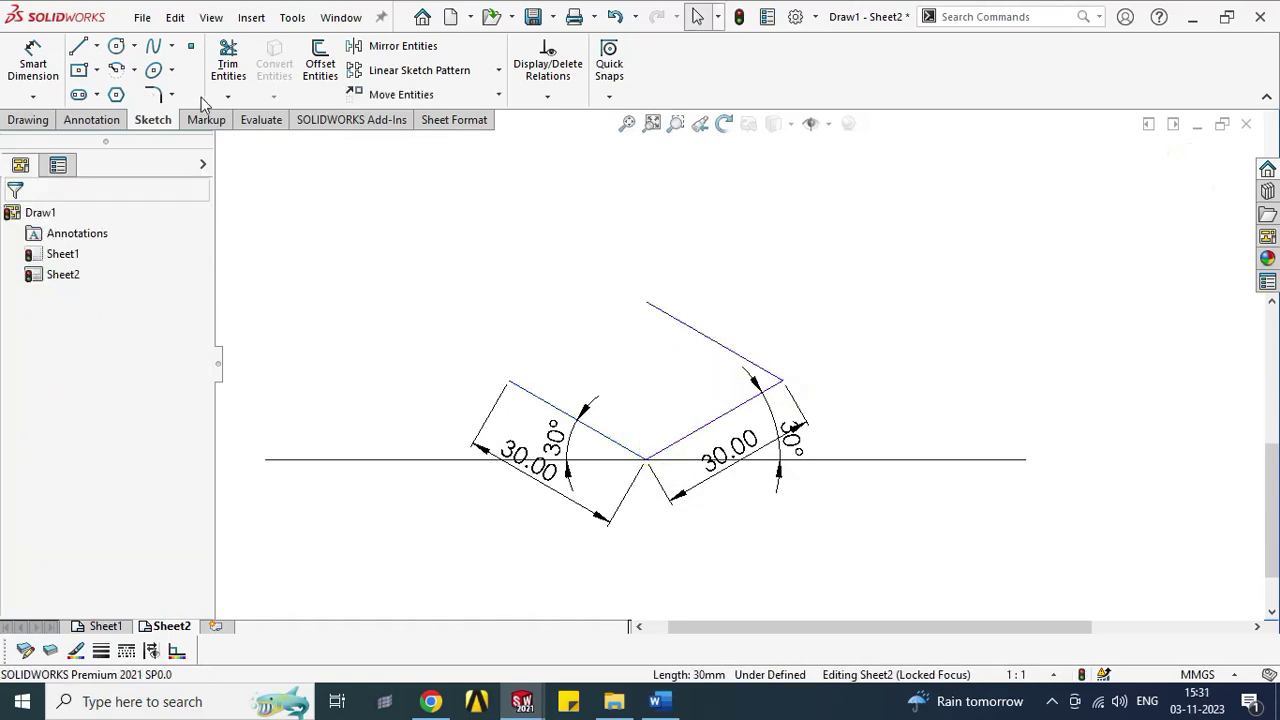
Step: Copy the right inclined line from its lower endpoint to the left inclined line's upper end, closing the rhombus
left_click(672, 452)
left_click(498, 94)
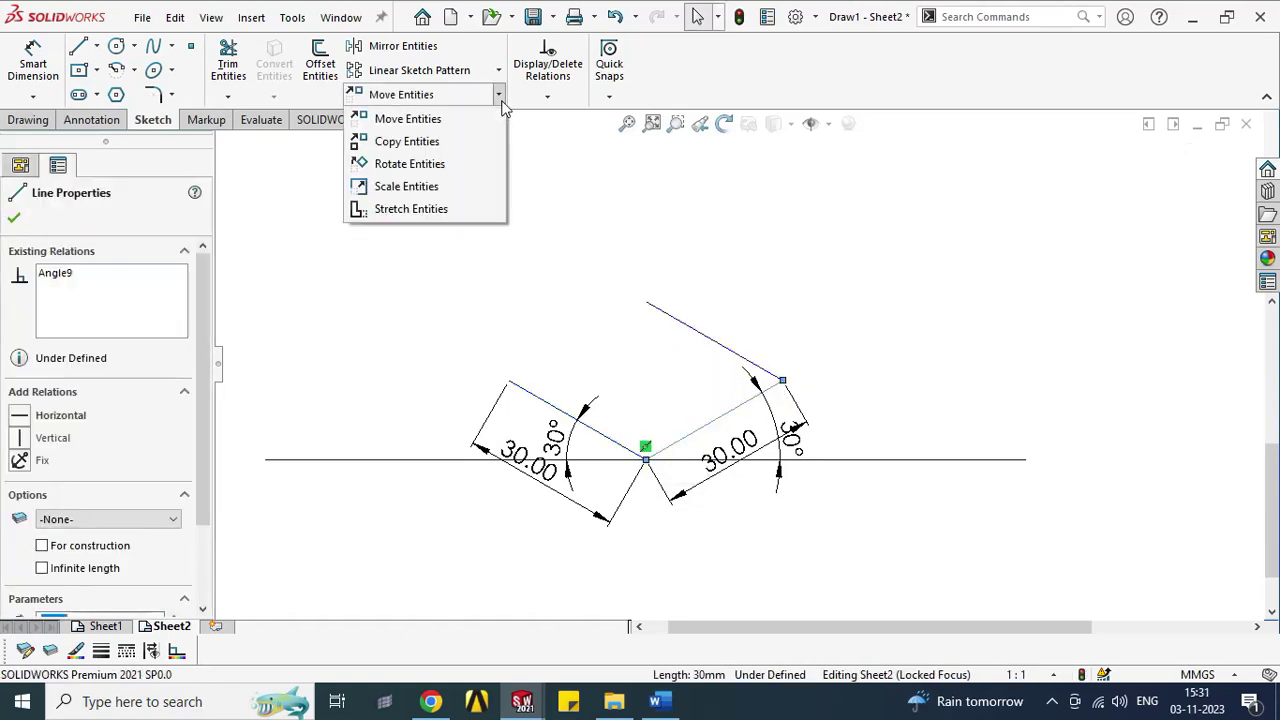
left_click(478, 145)
left_click(577, 420)
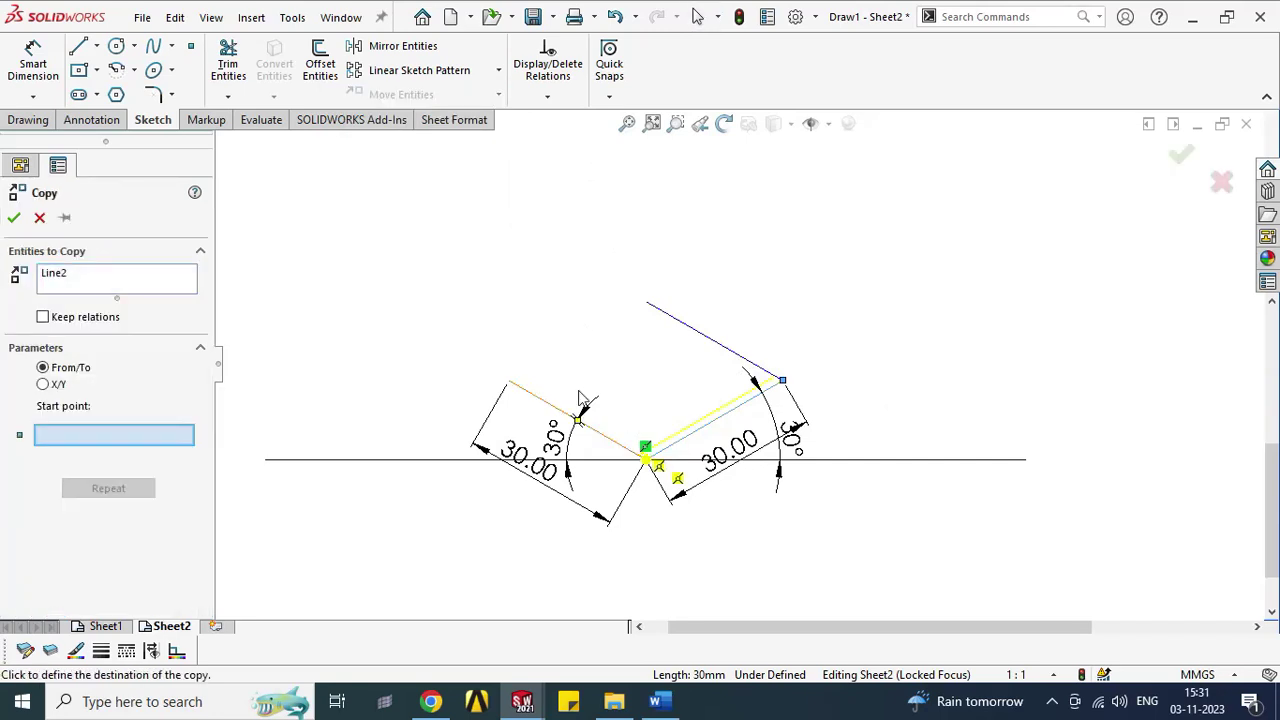
left_click(511, 382)
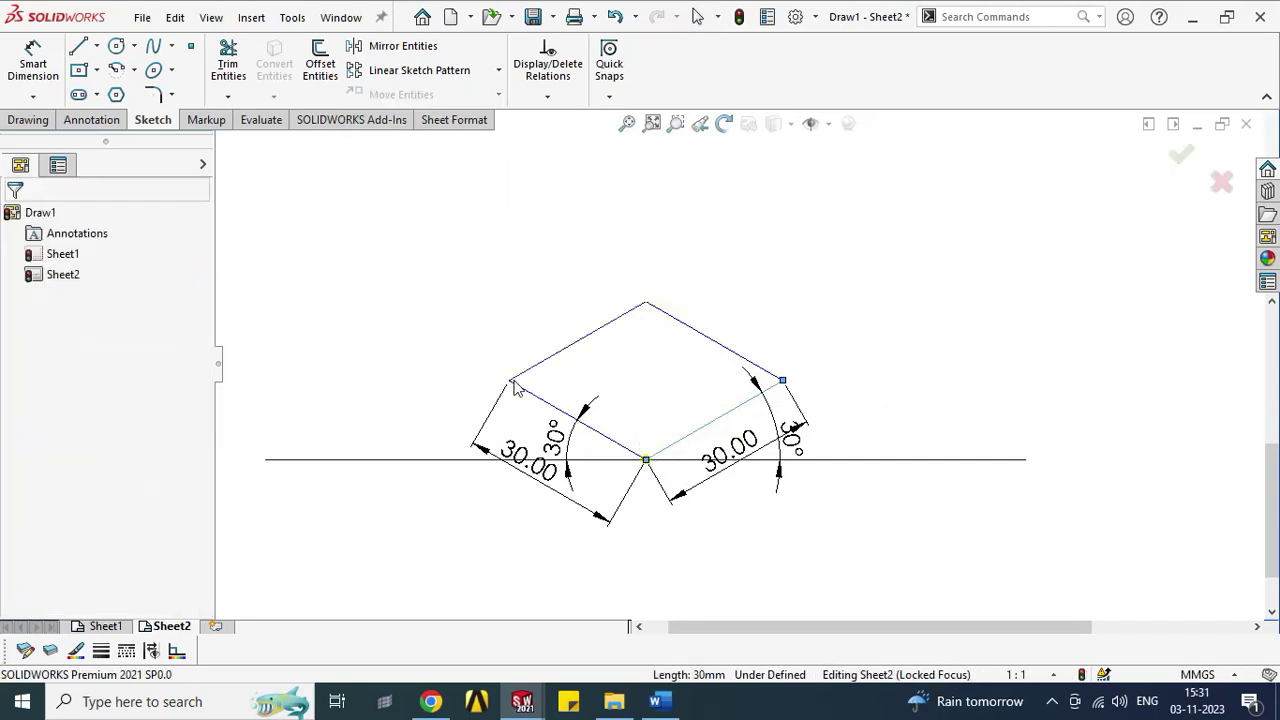
Step: Draw two lines from the rhombus's top vertex to the midpoints of its two lower sides
left_click(79, 50)
left_click(646, 303)
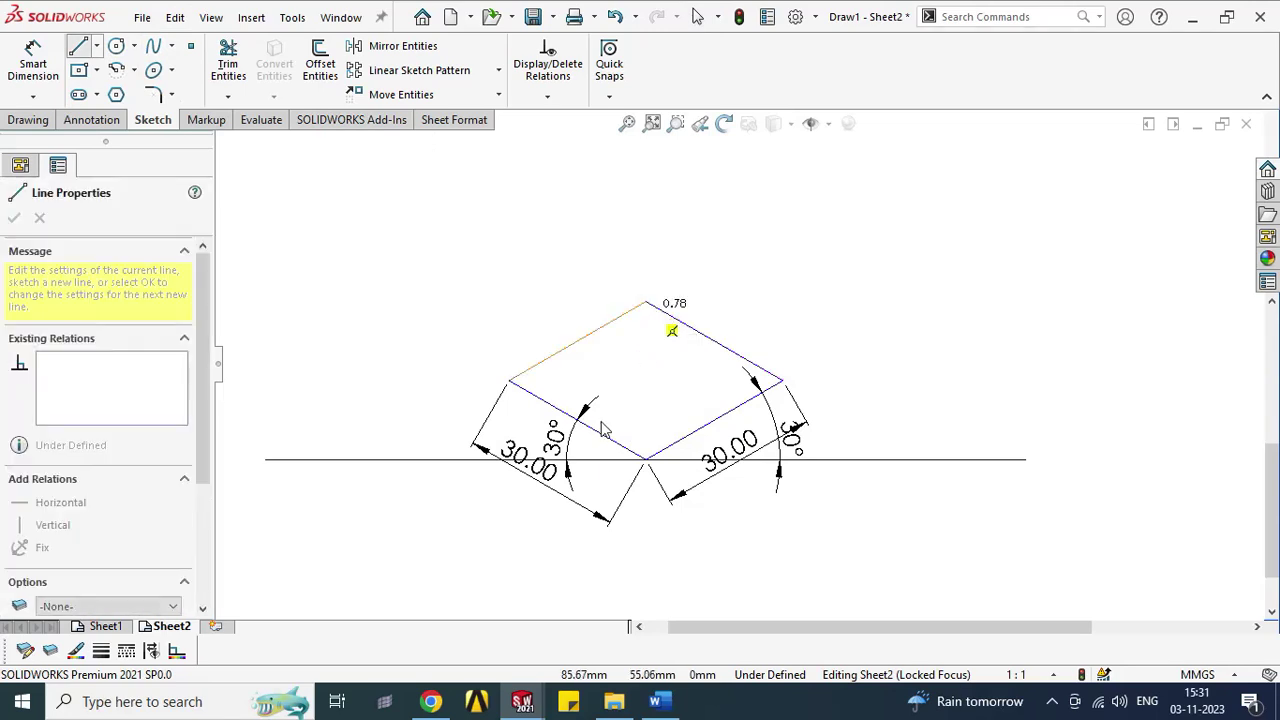
left_click(580, 424)
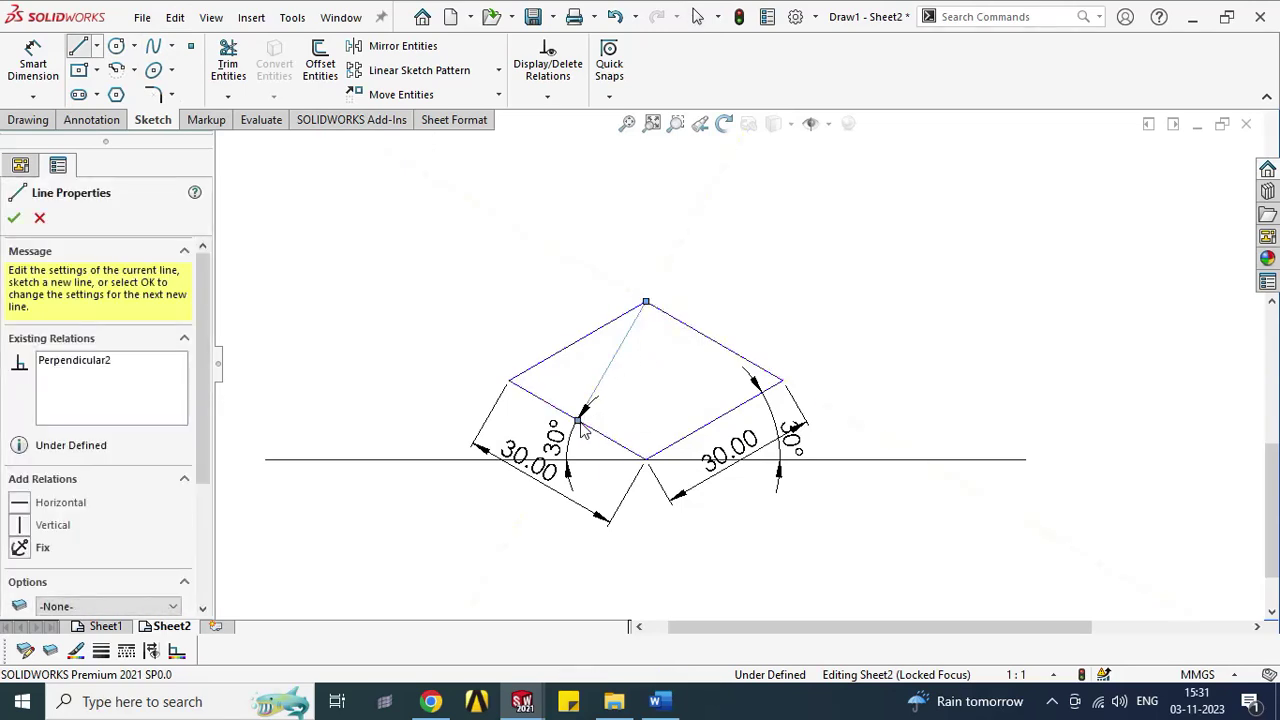
key("Escape")
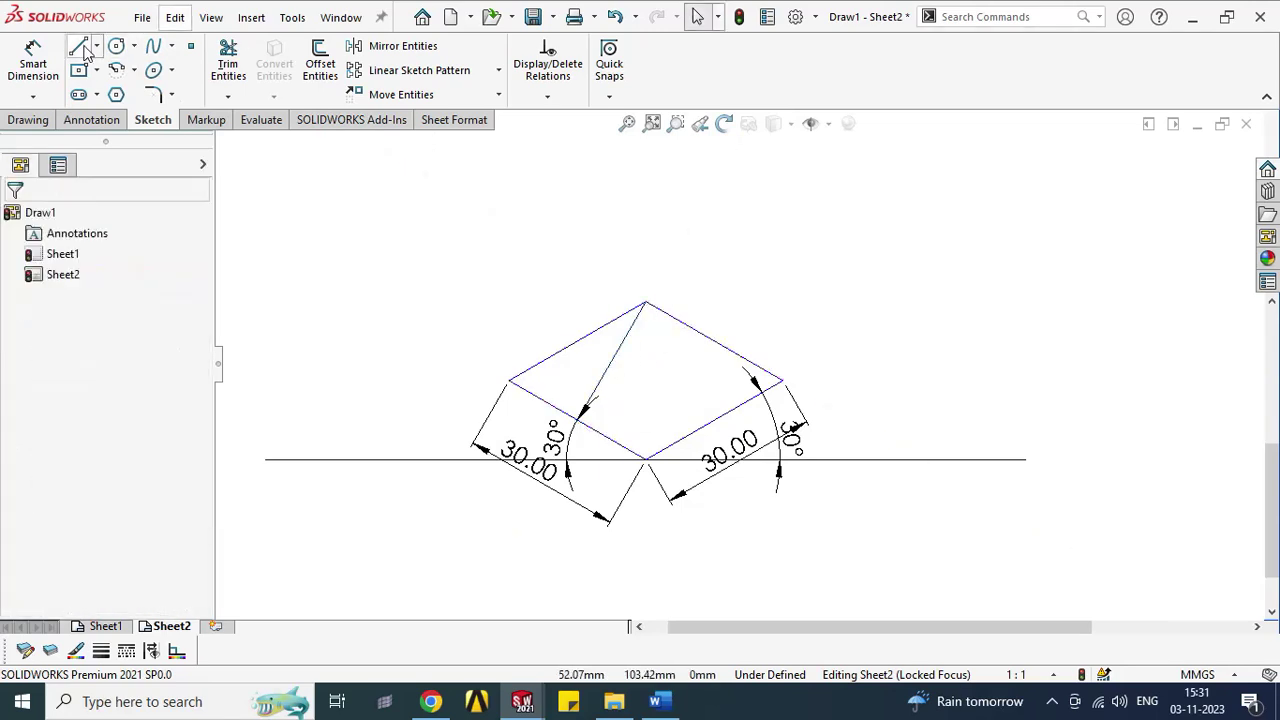
left_click(79, 46)
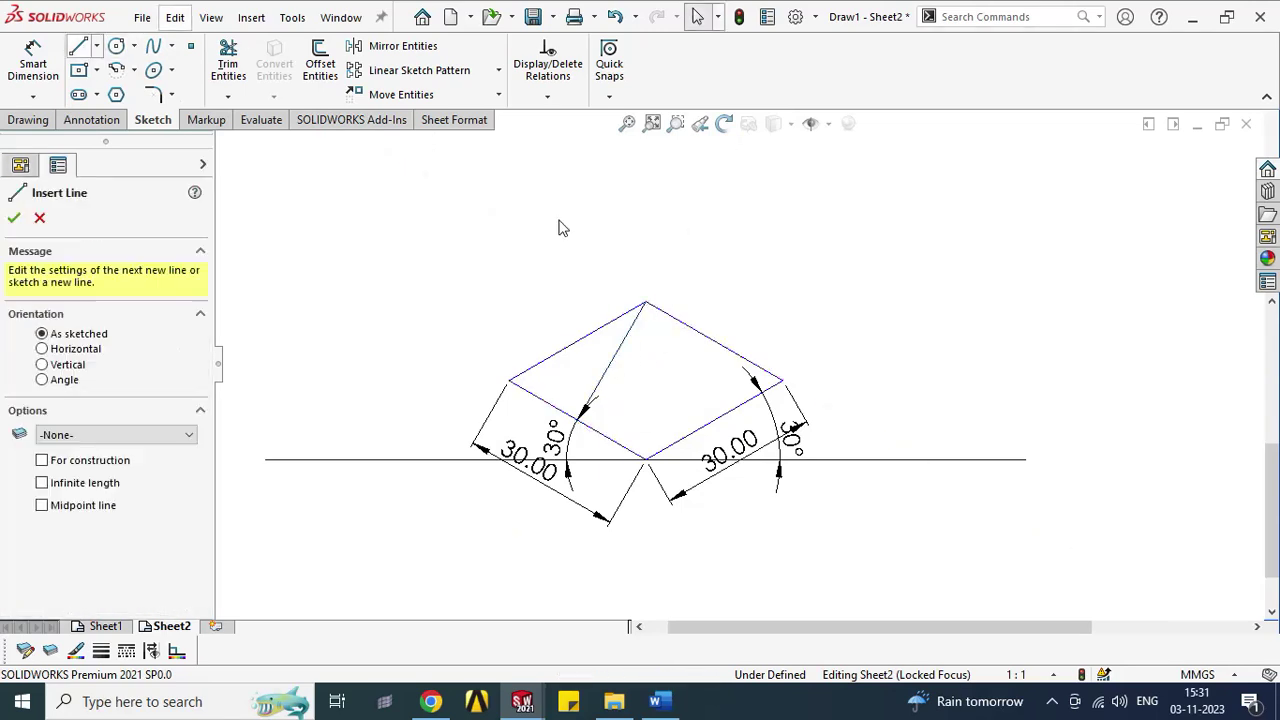
left_click(646, 303)
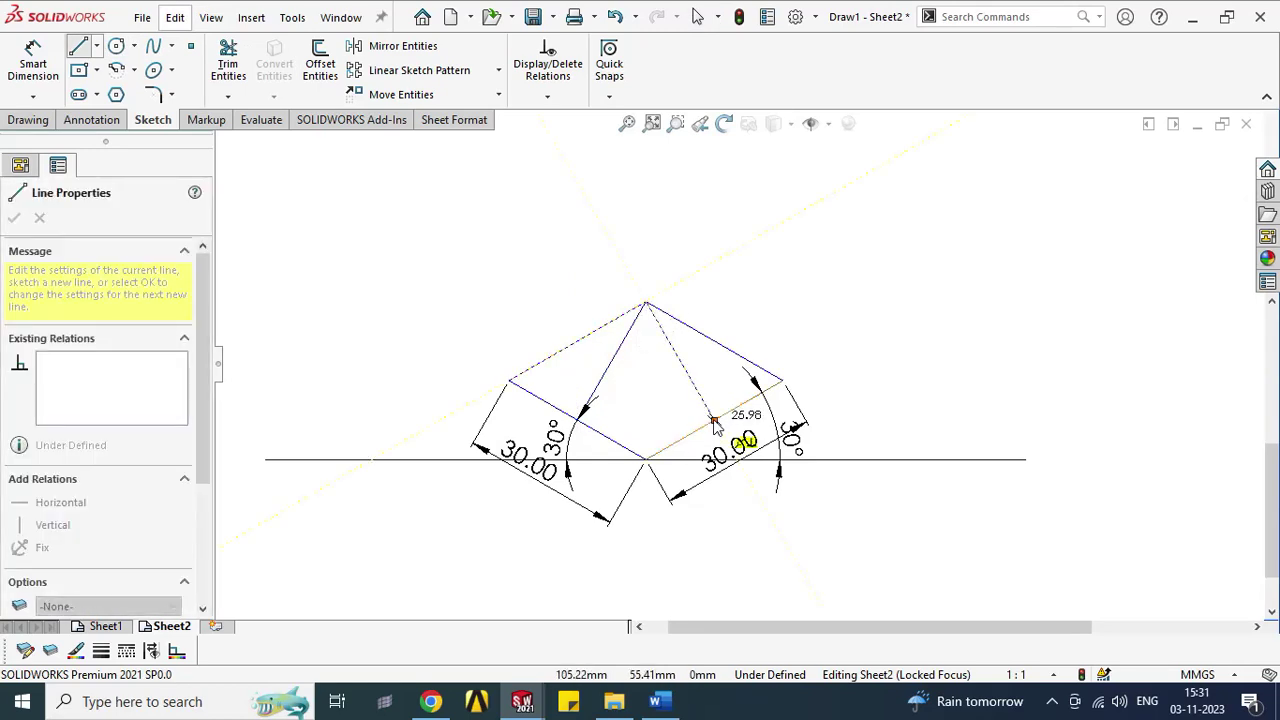
left_click(714, 422)
key("Escape")
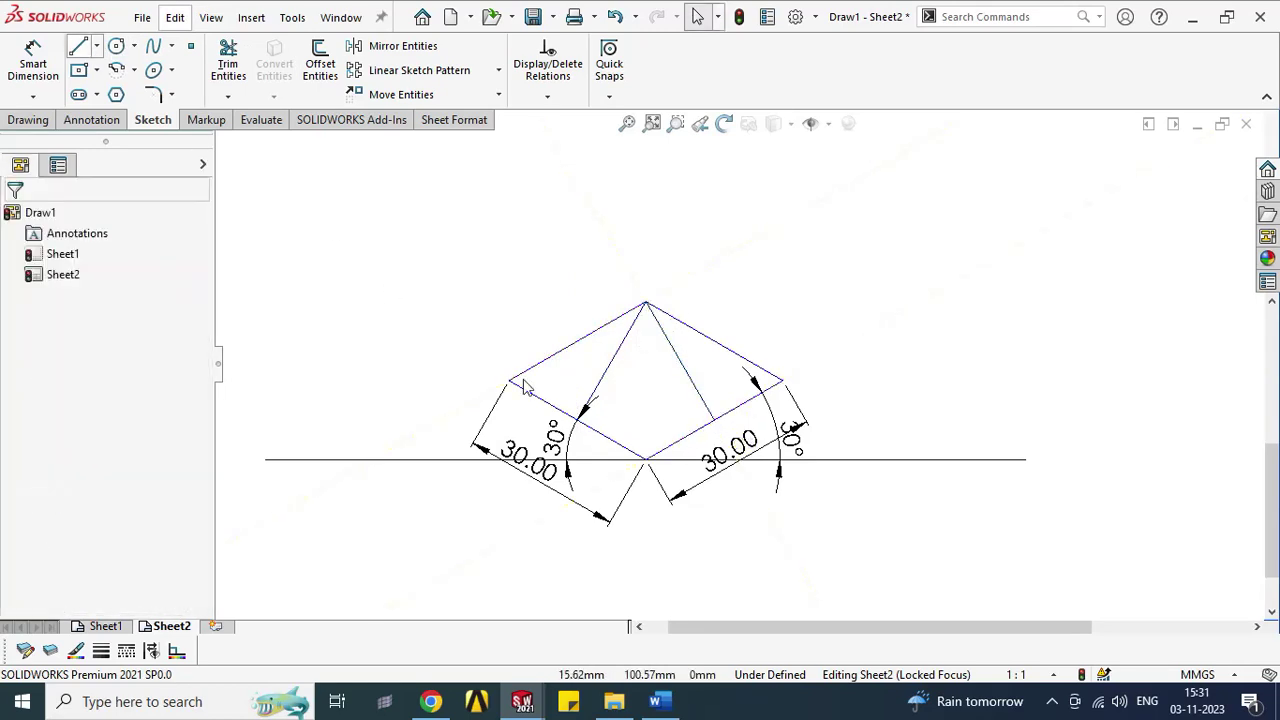
Step: Draw two lines from the rhombus's bottom vertex to the midpoints of its two upper sides
key("l")
left_click(646, 460)
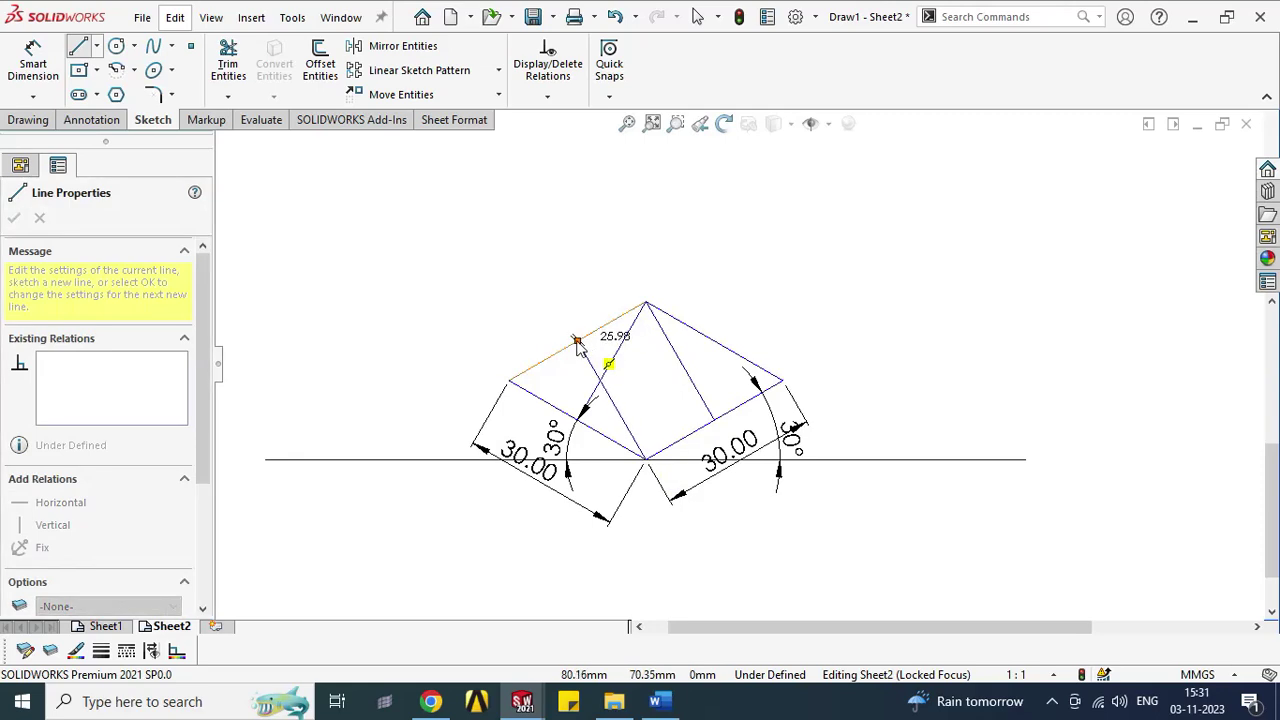
left_click(577, 342)
key("Escape")
key("Escape")
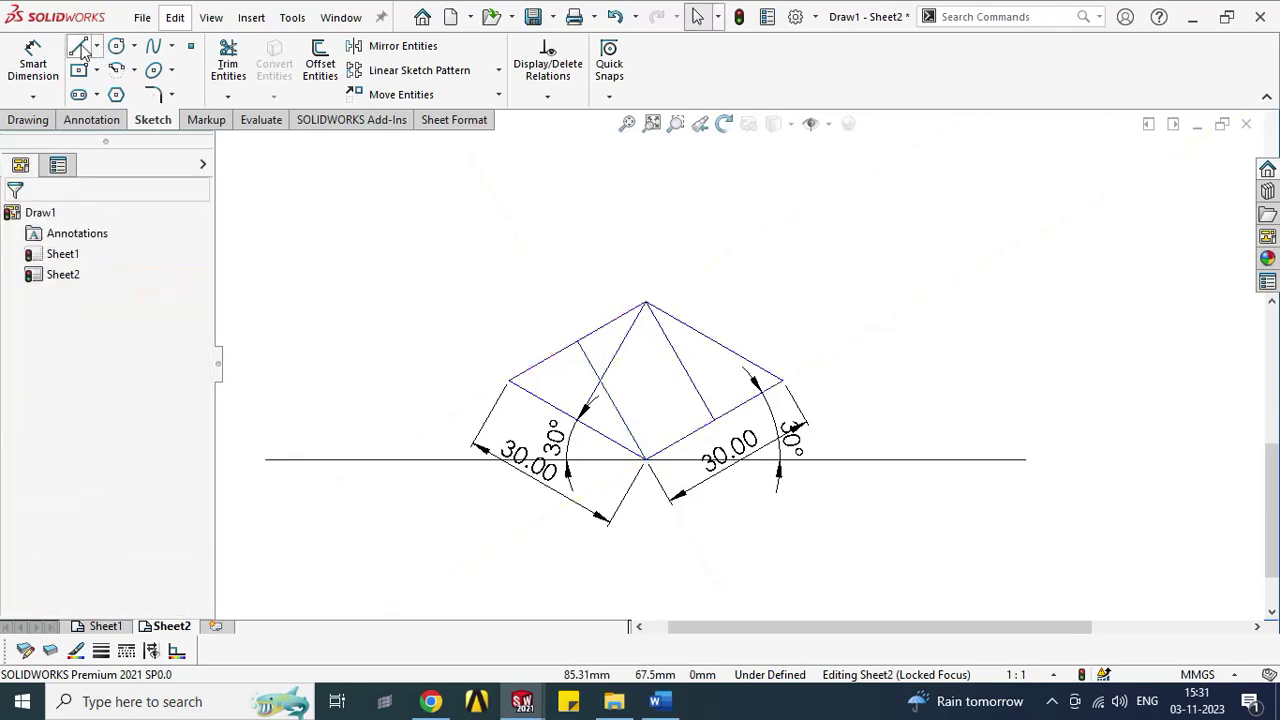
left_click(80, 48)
left_click(646, 460)
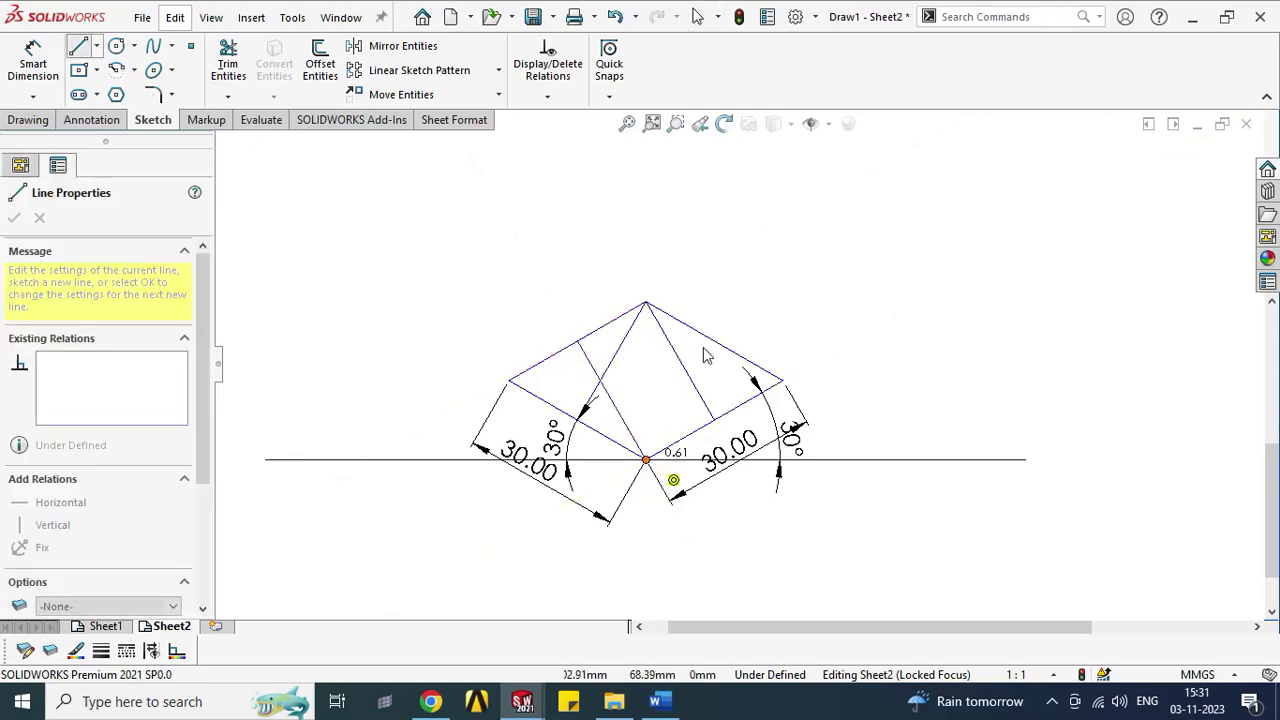
left_click(714, 342)
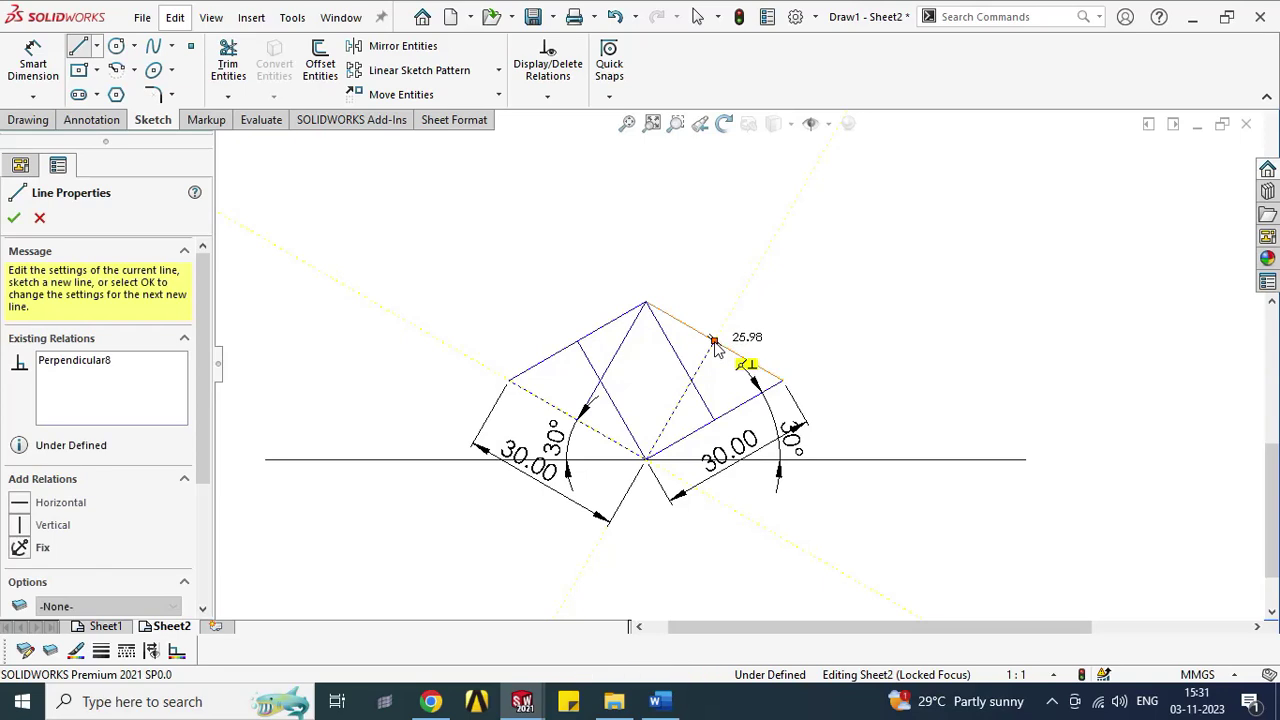
key("Escape")
key("Escape")
left_click(79, 52)
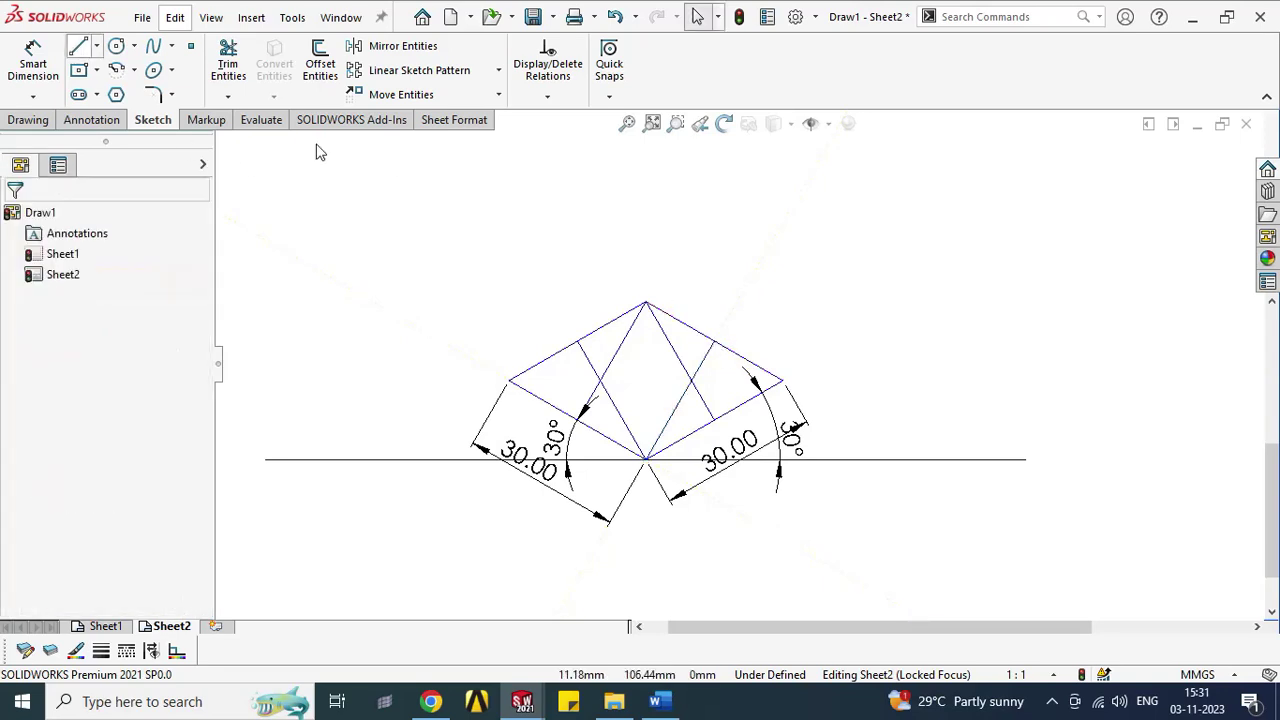
left_click(646, 302)
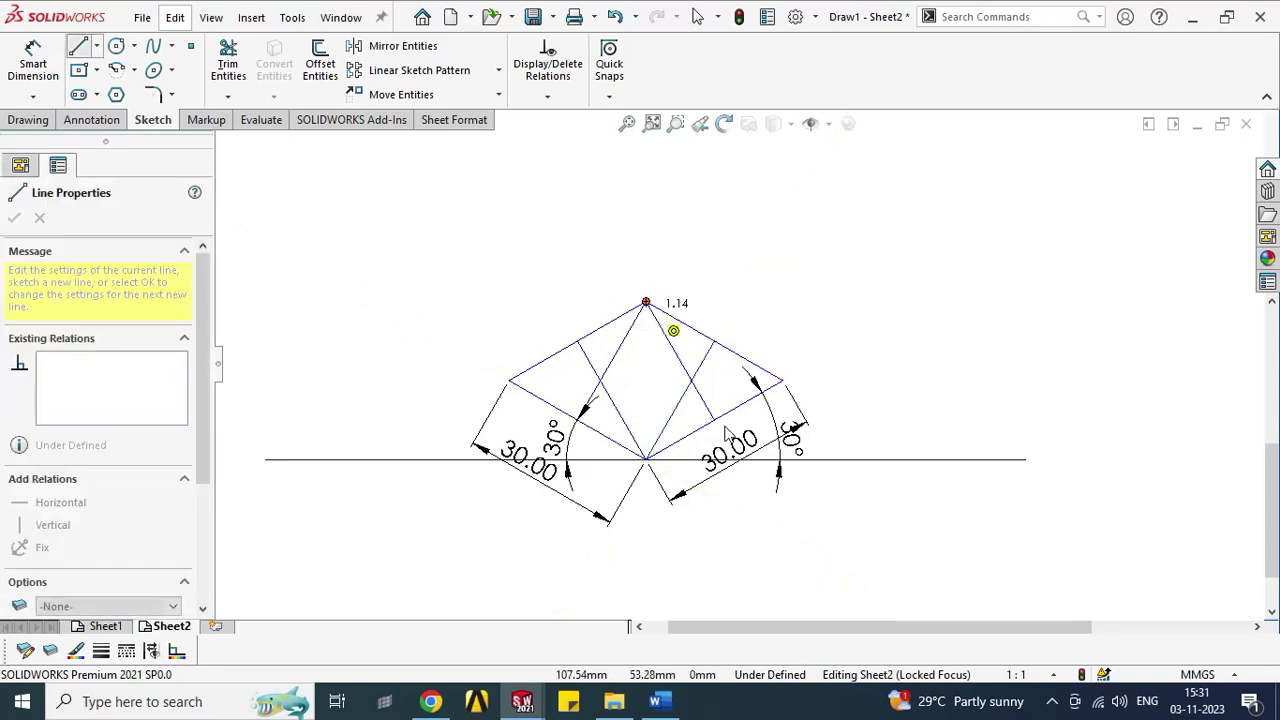
key("Escape")
key("Escape")
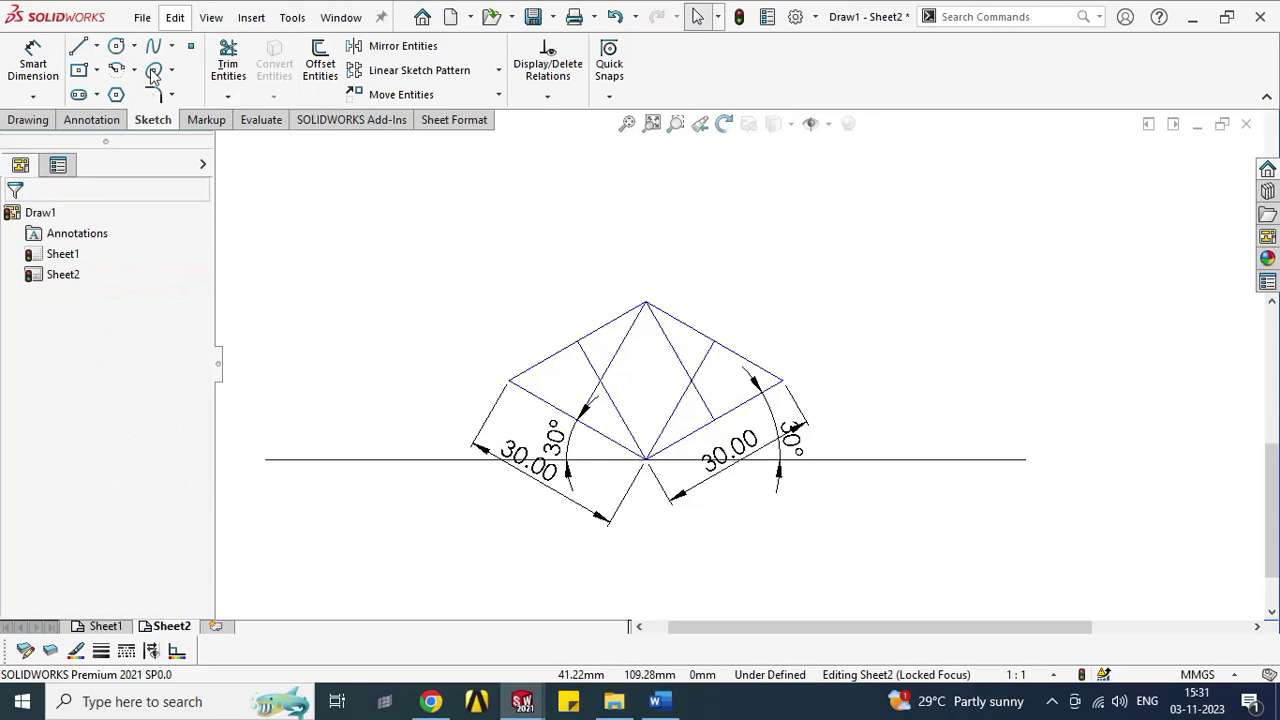
Step: Draw a centerpoint arc about the rhombus's top vertex, joining the midpoints of the two lower sides
left_click(119, 70)
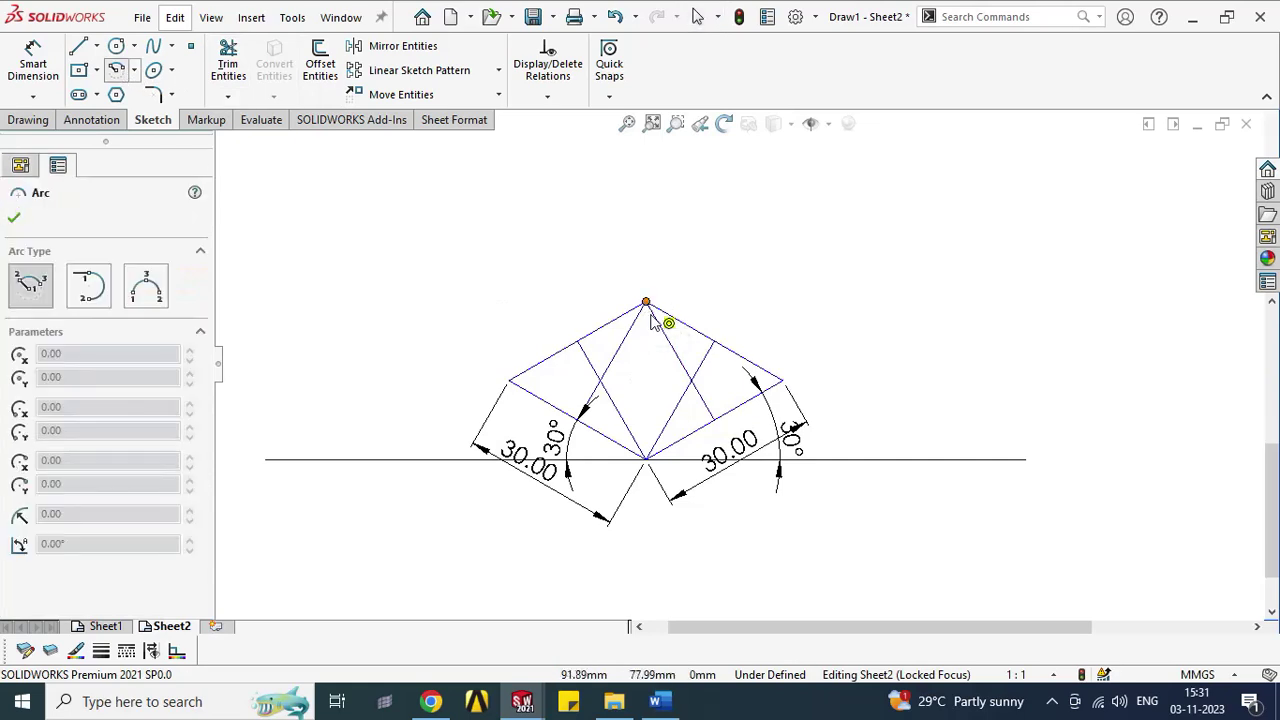
left_click(648, 306)
left_click(713, 422)
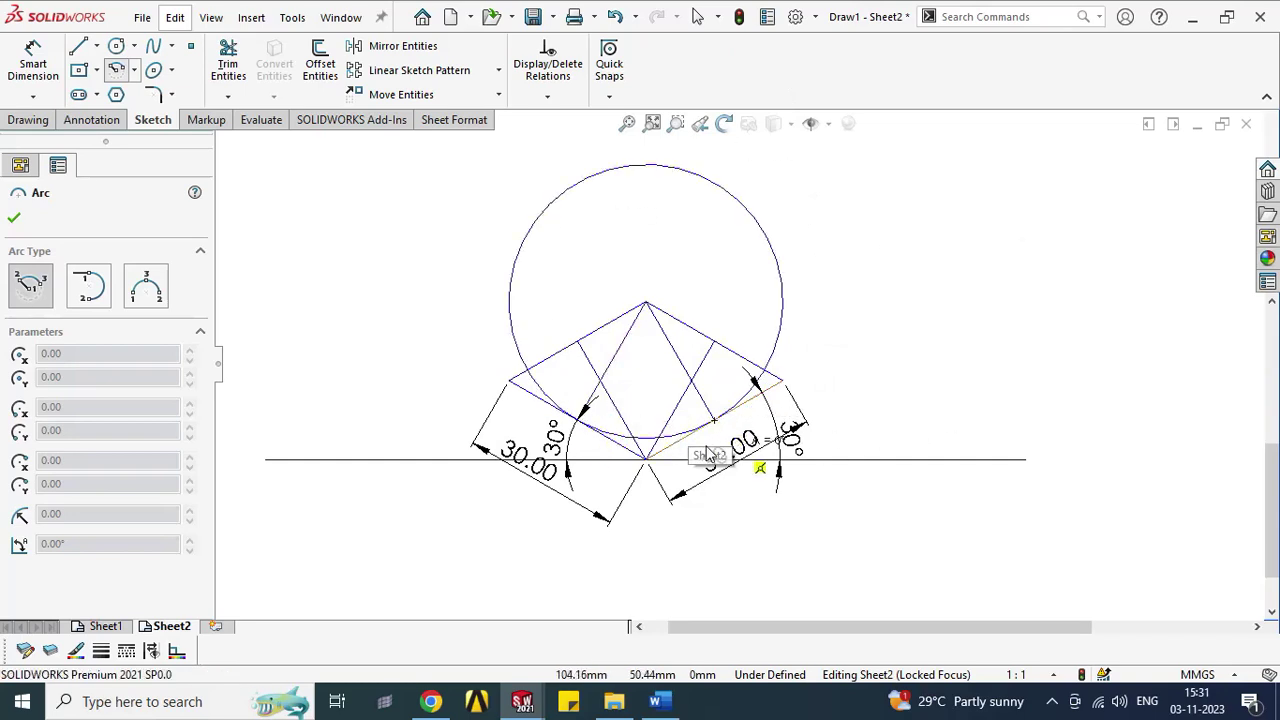
left_click(577, 422)
key("Escape")
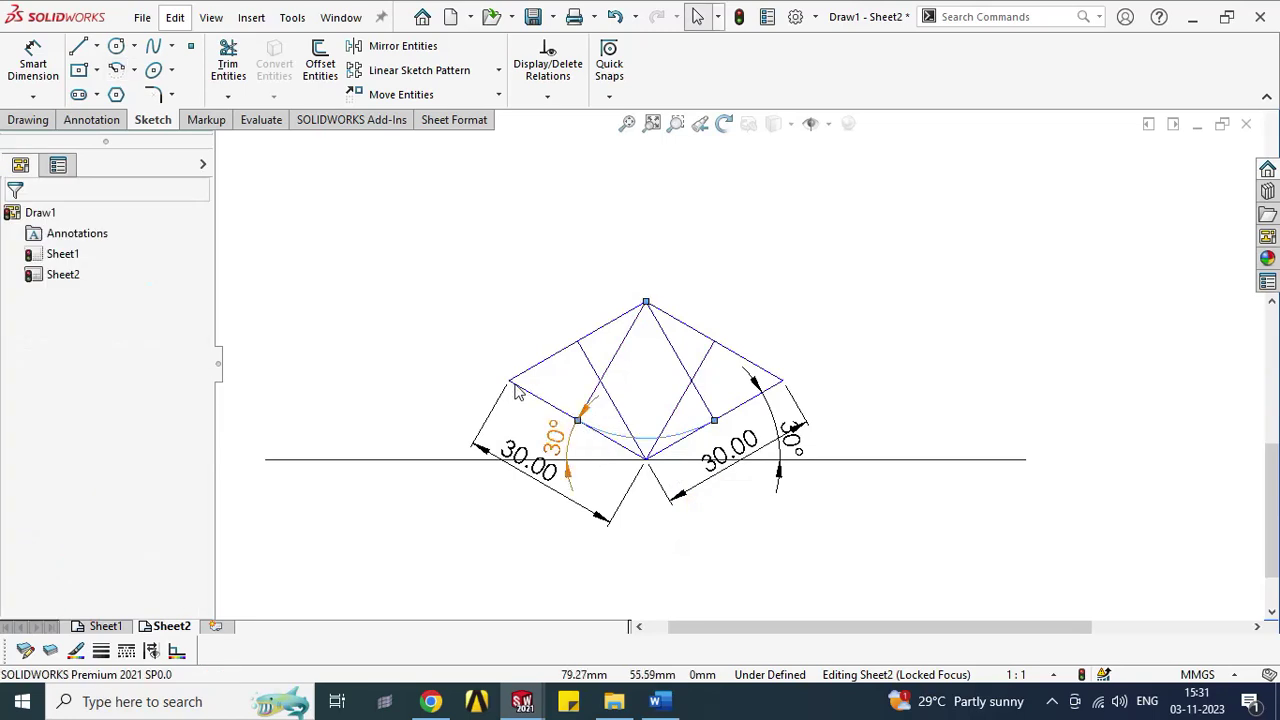
Step: Draw a centerpoint arc about the rhombus's bottom vertex, joining the midpoints of the two upper sides
left_click(116, 70)
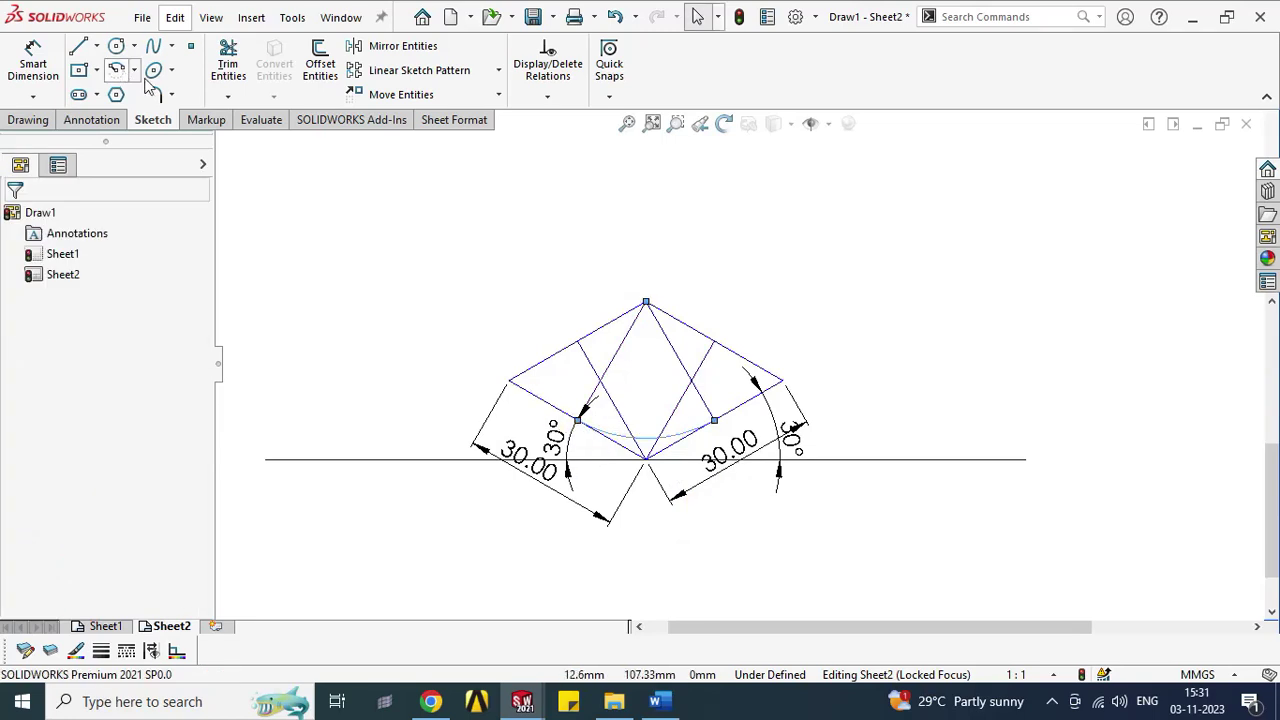
left_click(646, 438)
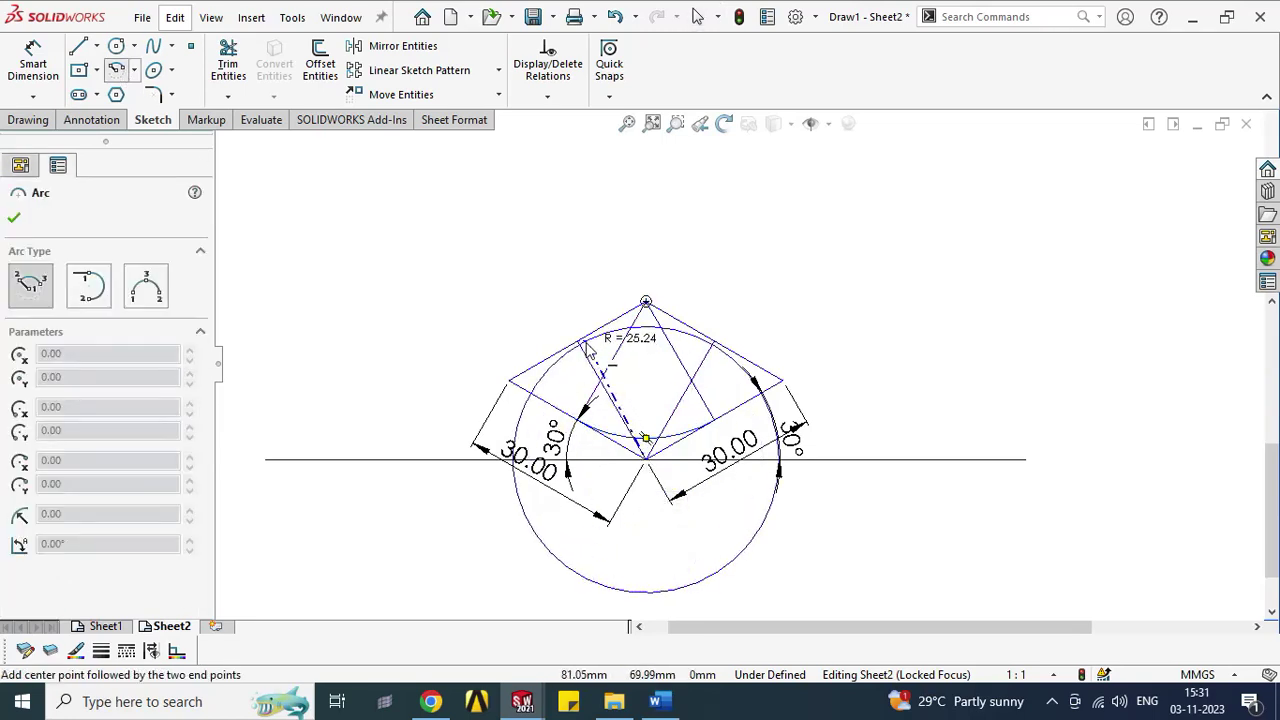
left_click(581, 343)
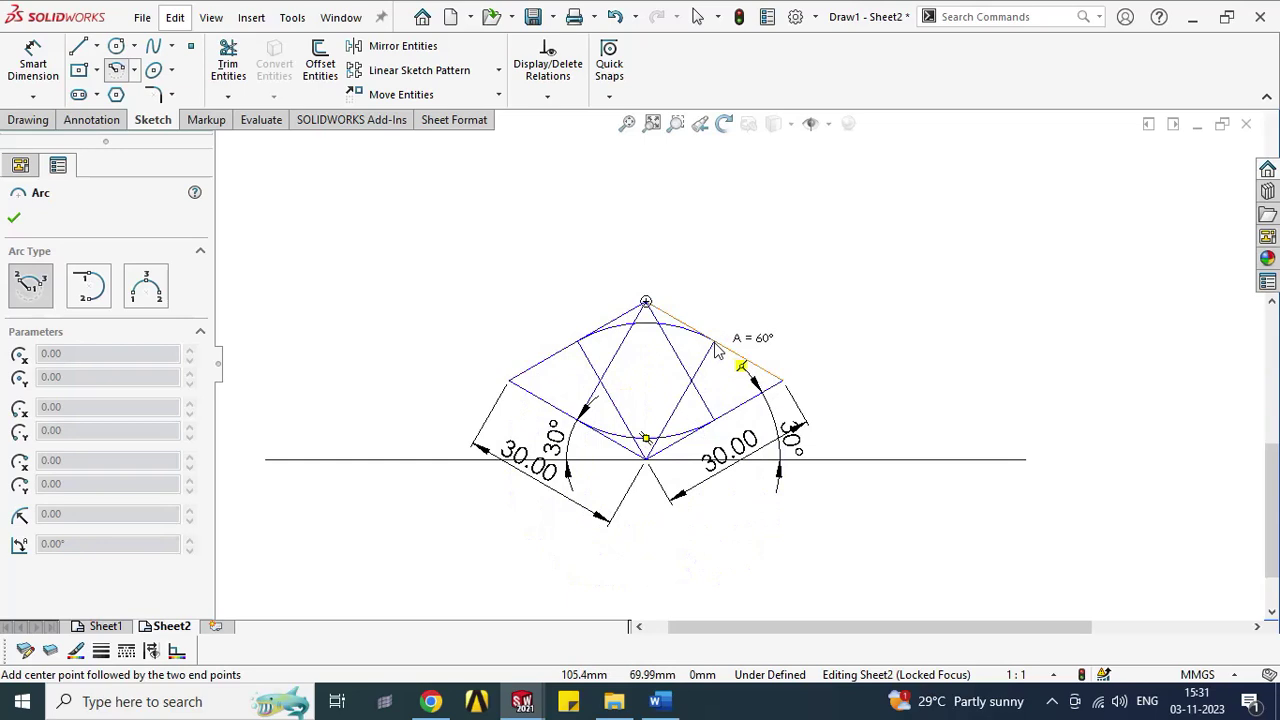
left_click(714, 342)
key("Escape")
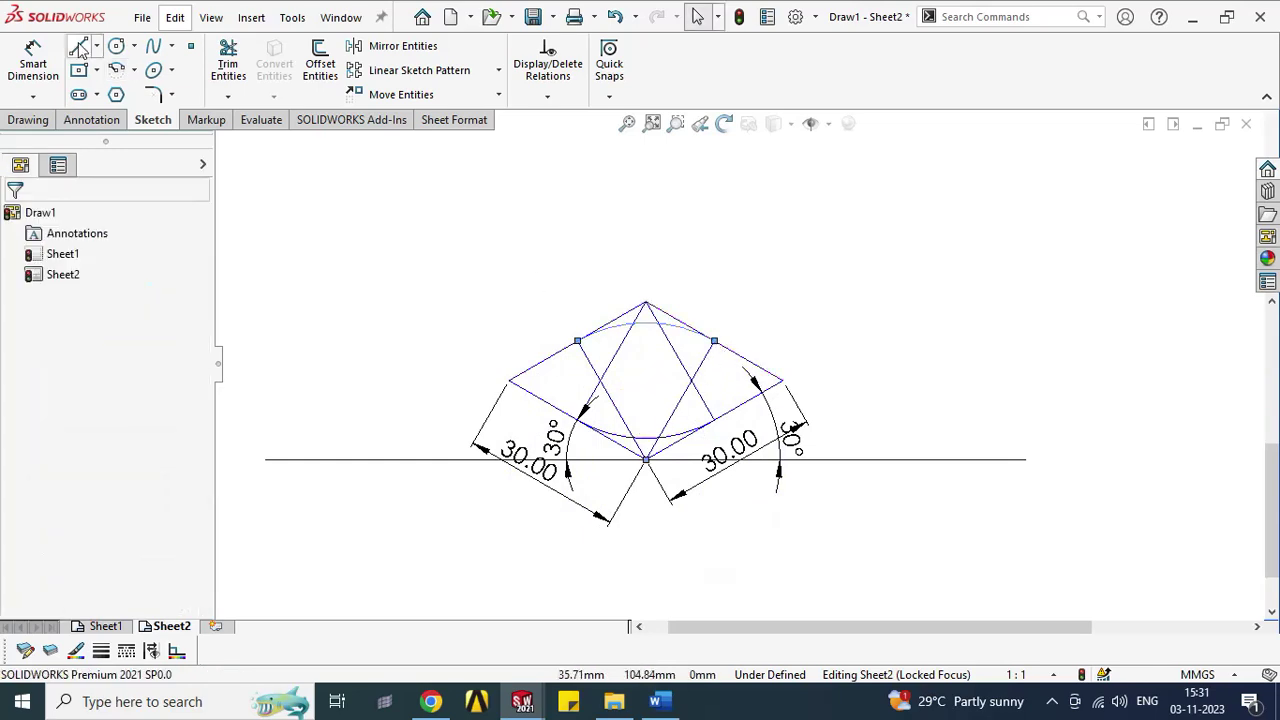
Step: Draw a short line from the left crossing of the construction lines to the midpoint of the rhombus's upper-left side
left_click(79, 47)
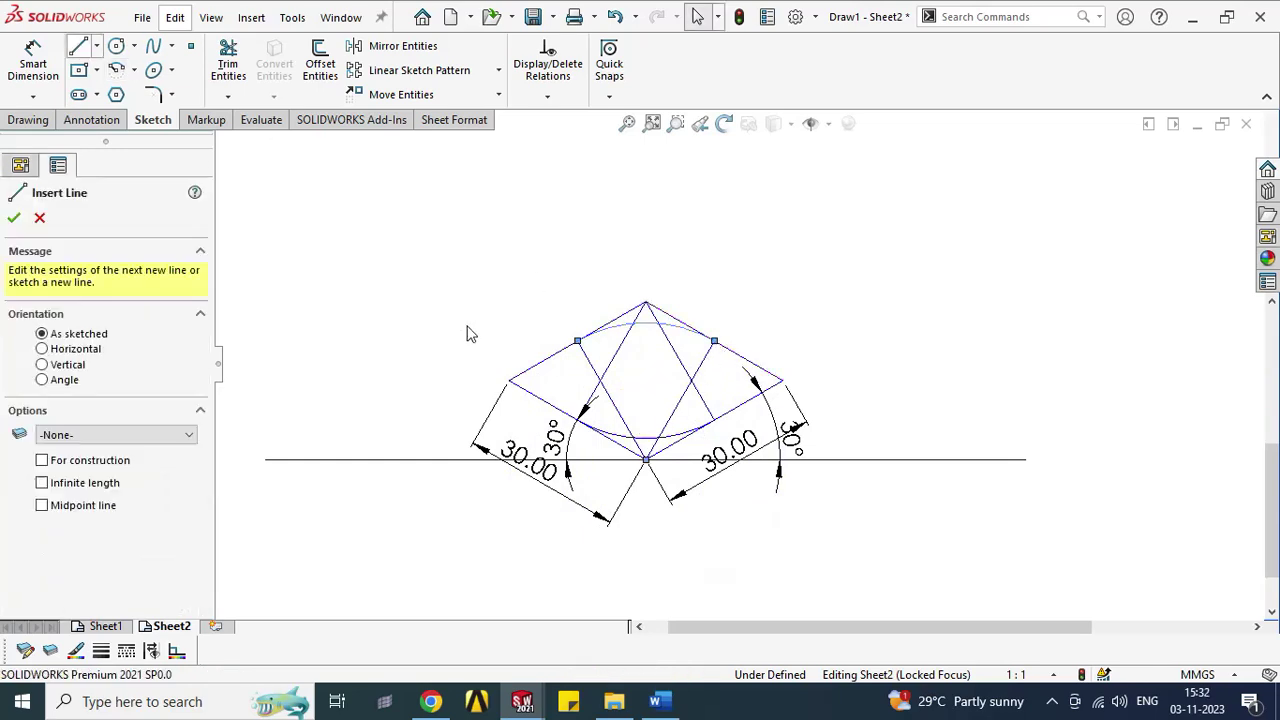
left_click(601, 382)
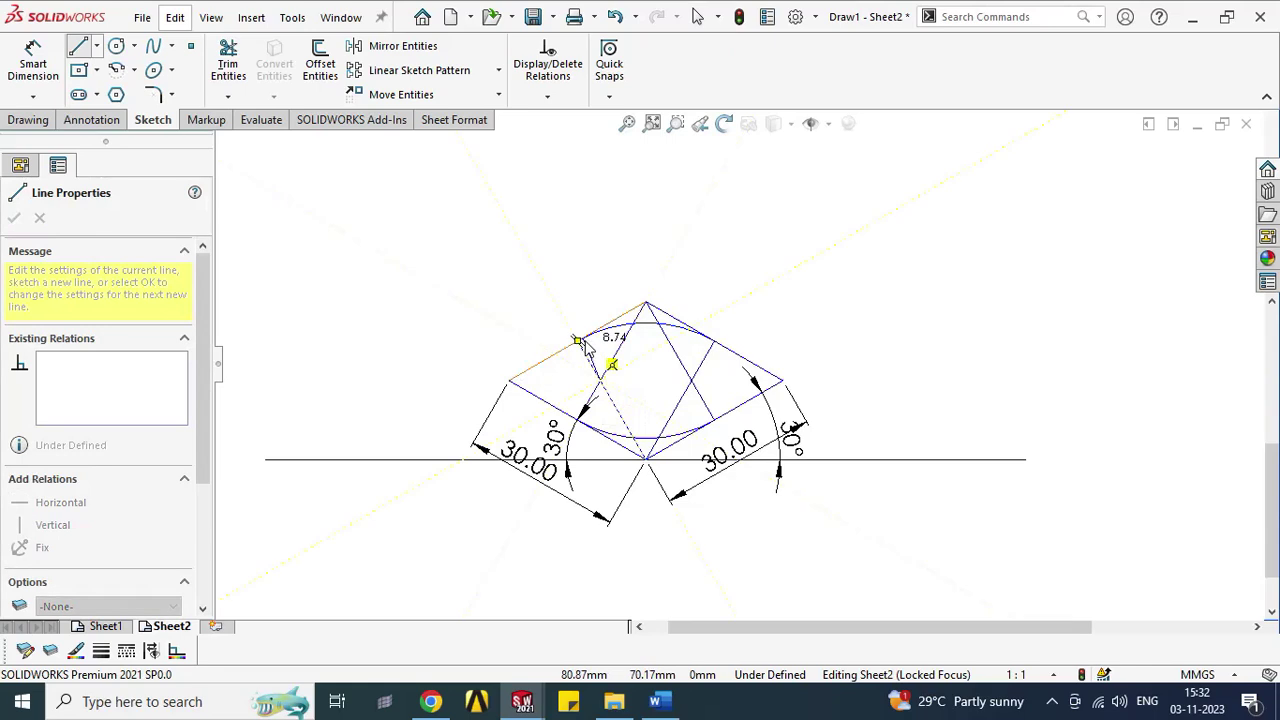
left_click(578, 341)
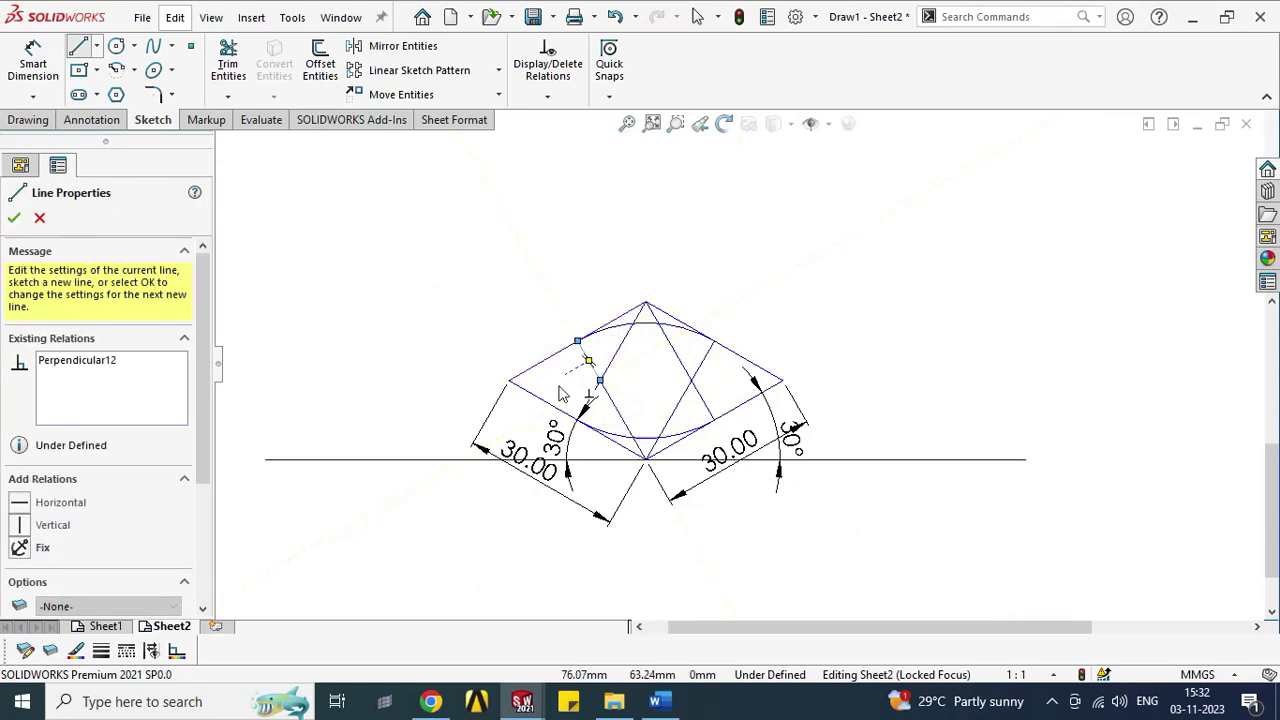
key("Escape")
Step: Draw a centerpoint arc about the left crossing of the construction lines, joining the midpoints of the rhombus's two left sides
left_click(116, 70)
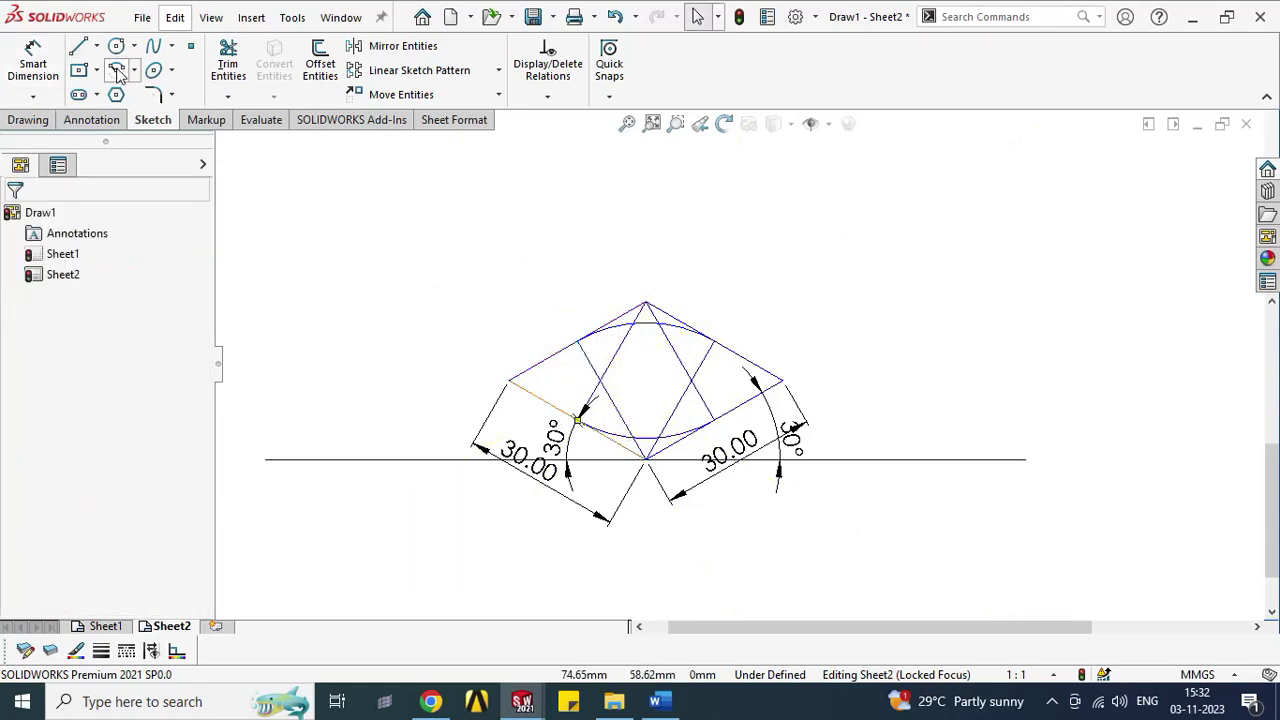
left_click(601, 382)
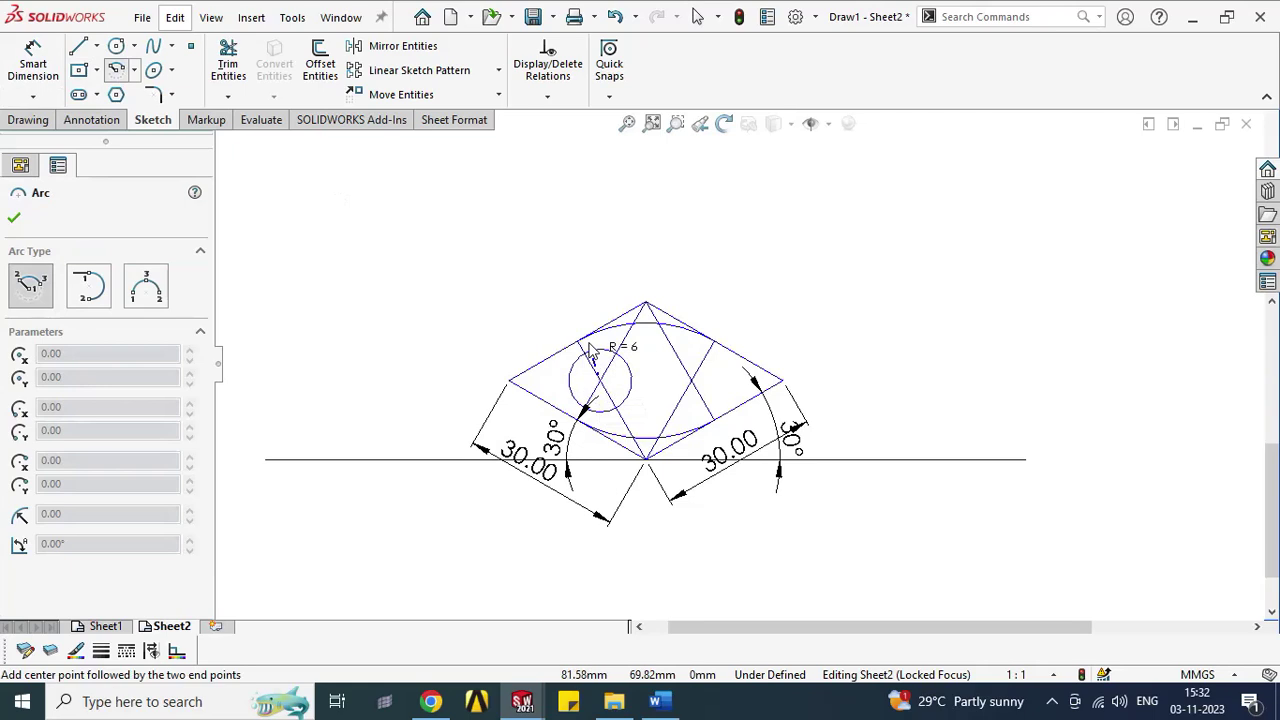
left_click(577, 341)
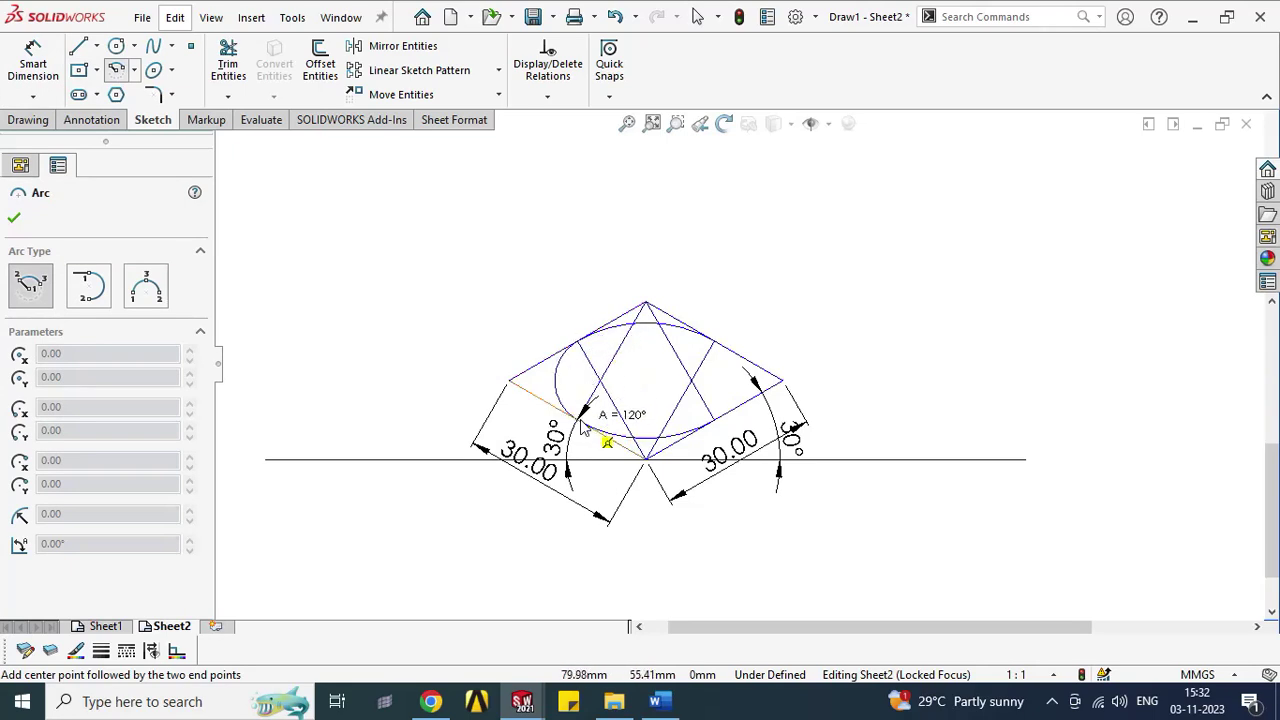
left_click(580, 422)
key("Escape")
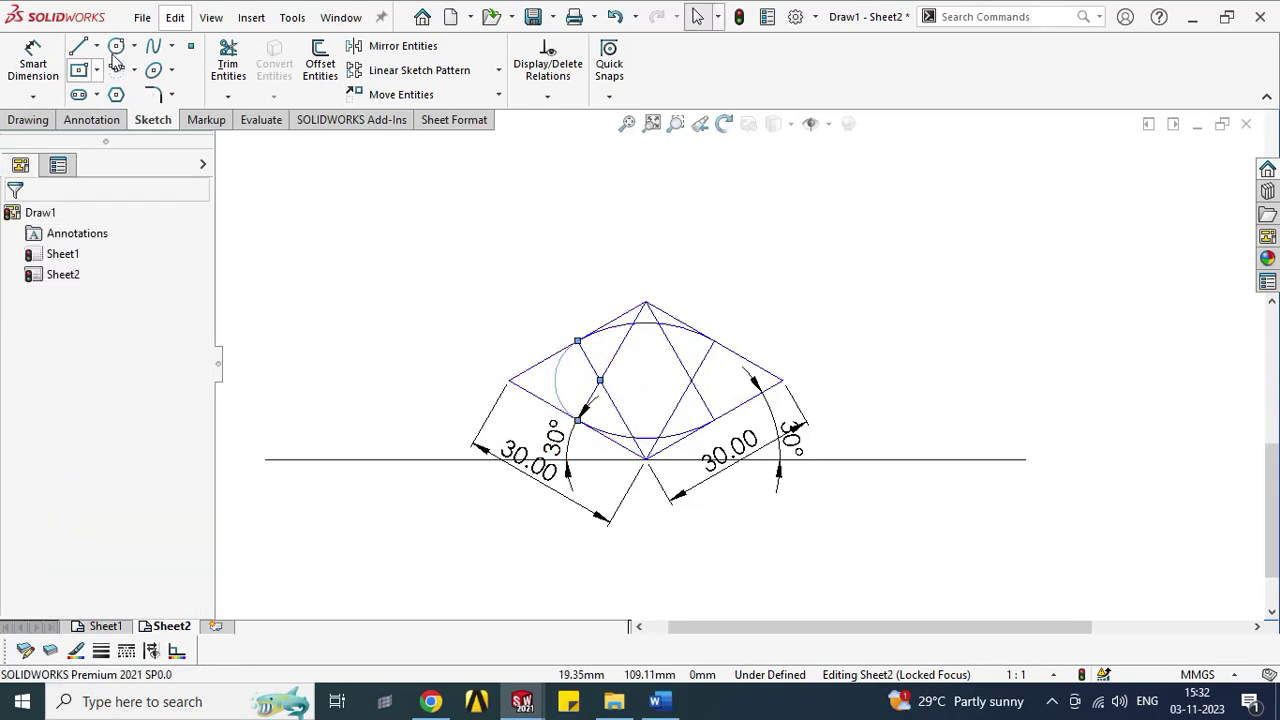
Step: Draw a centerpoint arc about the right crossing of the construction lines, joining the midpoints of the rhombus's two right sides
left_click(119, 71)
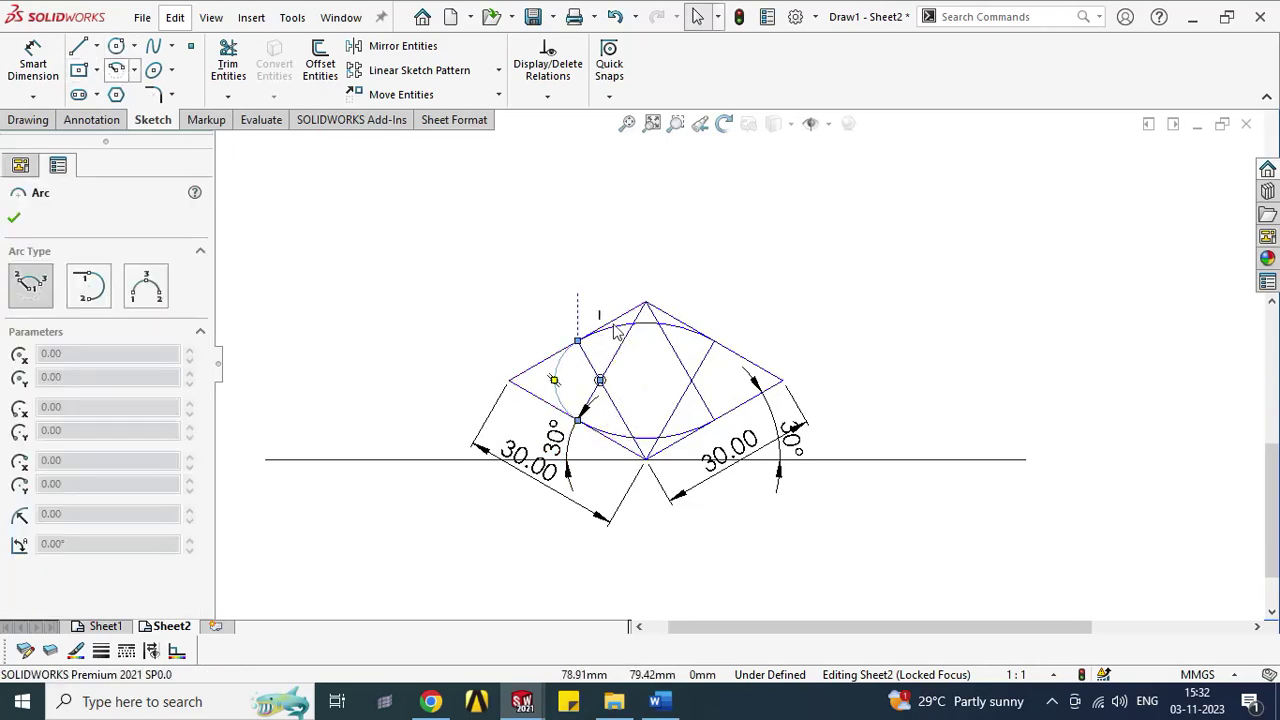
left_click(691, 381)
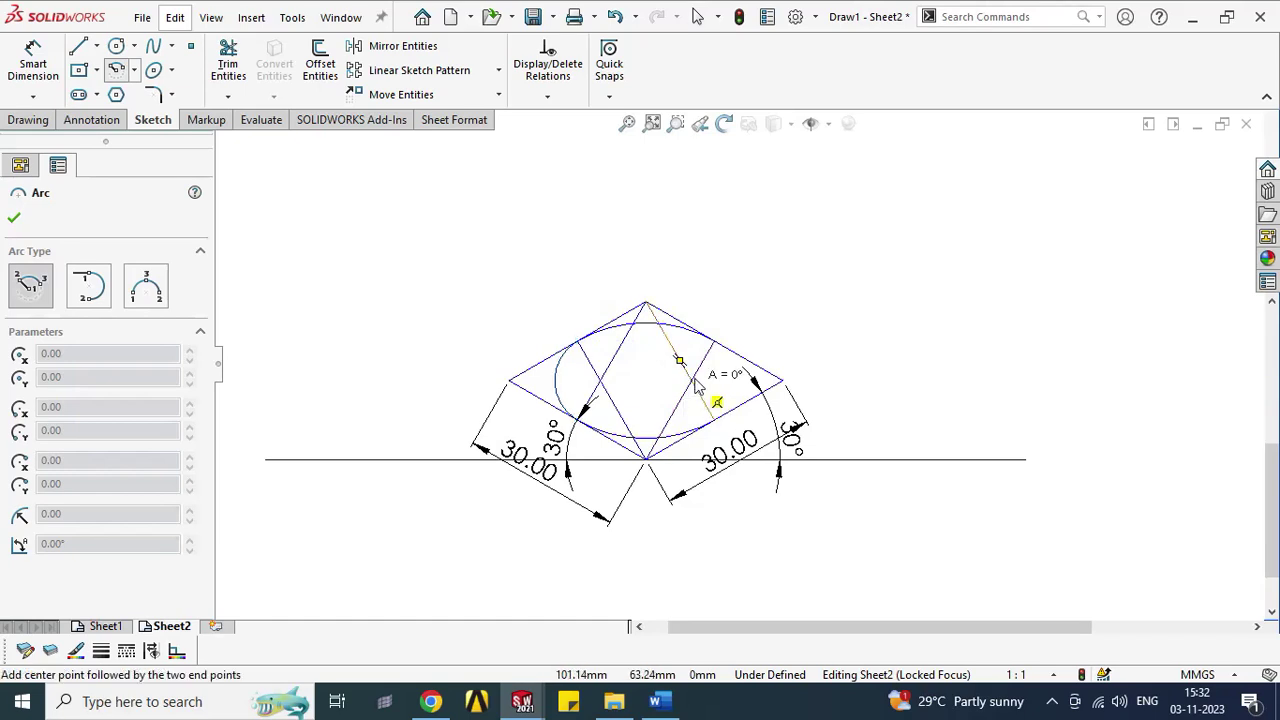
left_click(715, 342)
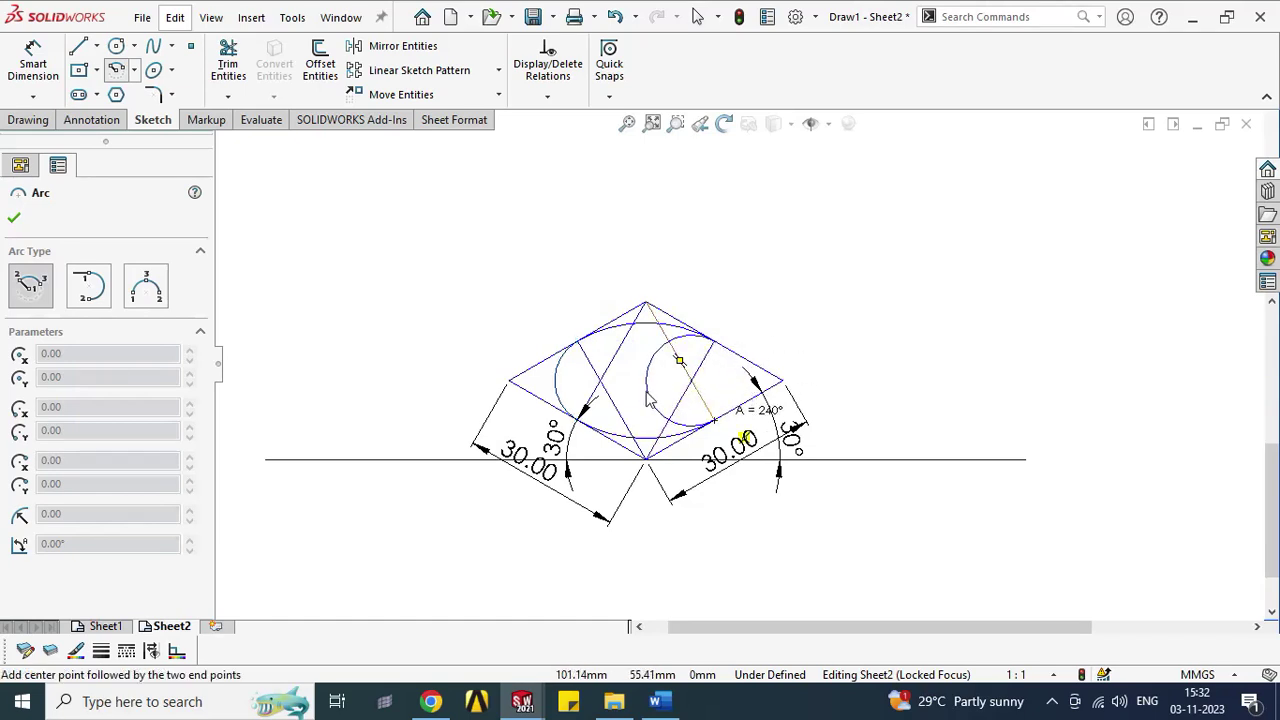
left_click(715, 430)
key("Escape")
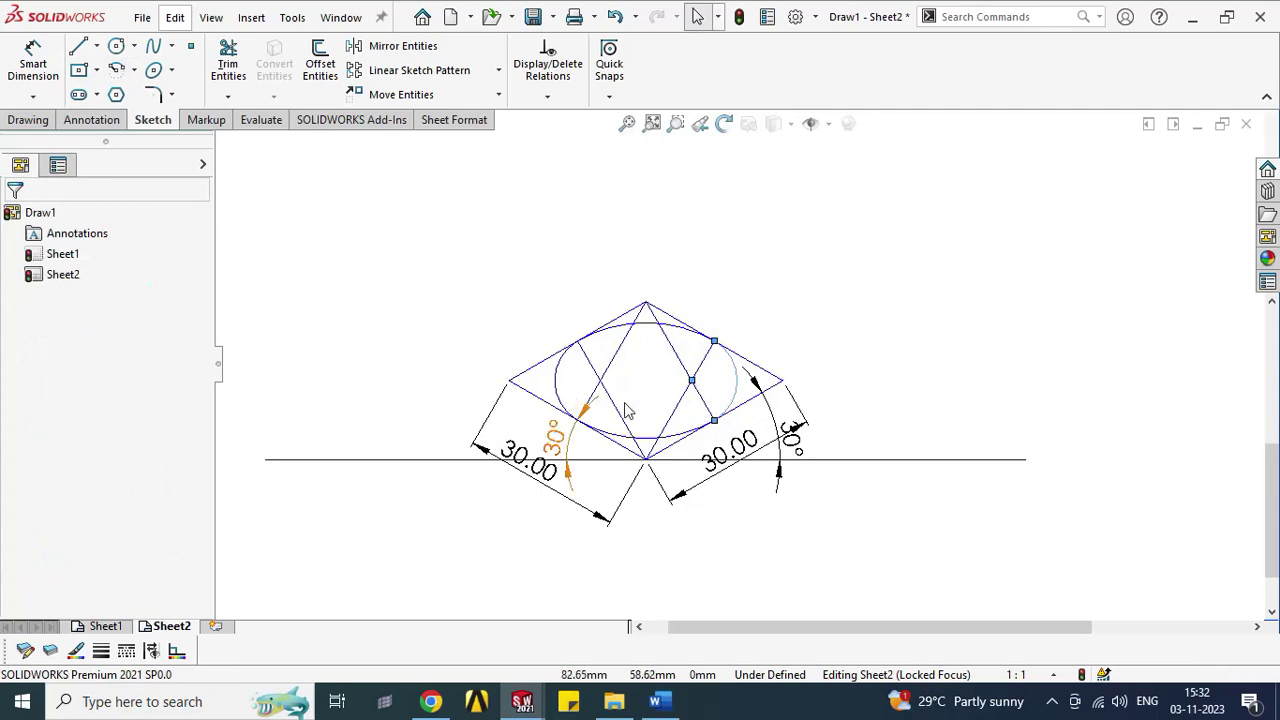
Step: Draw the rhombus's horizontal diagonal from its left vertex to its right vertex
left_click(78, 46)
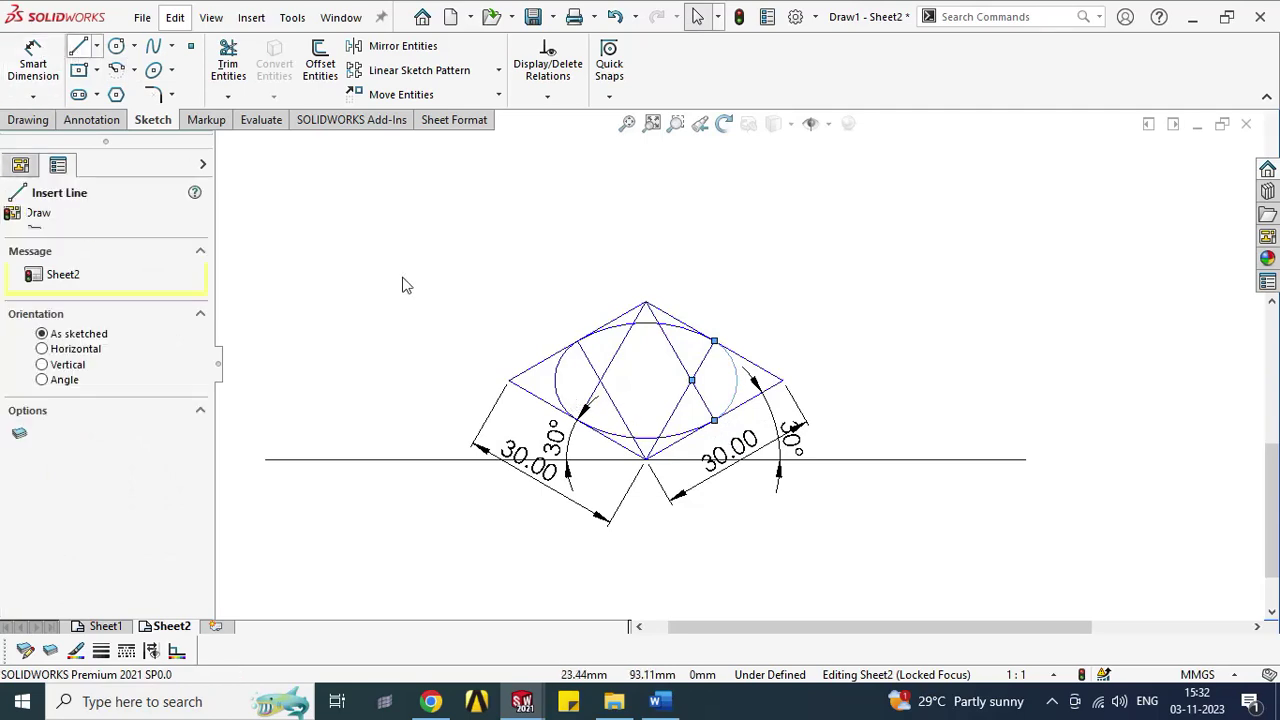
left_click(509, 381)
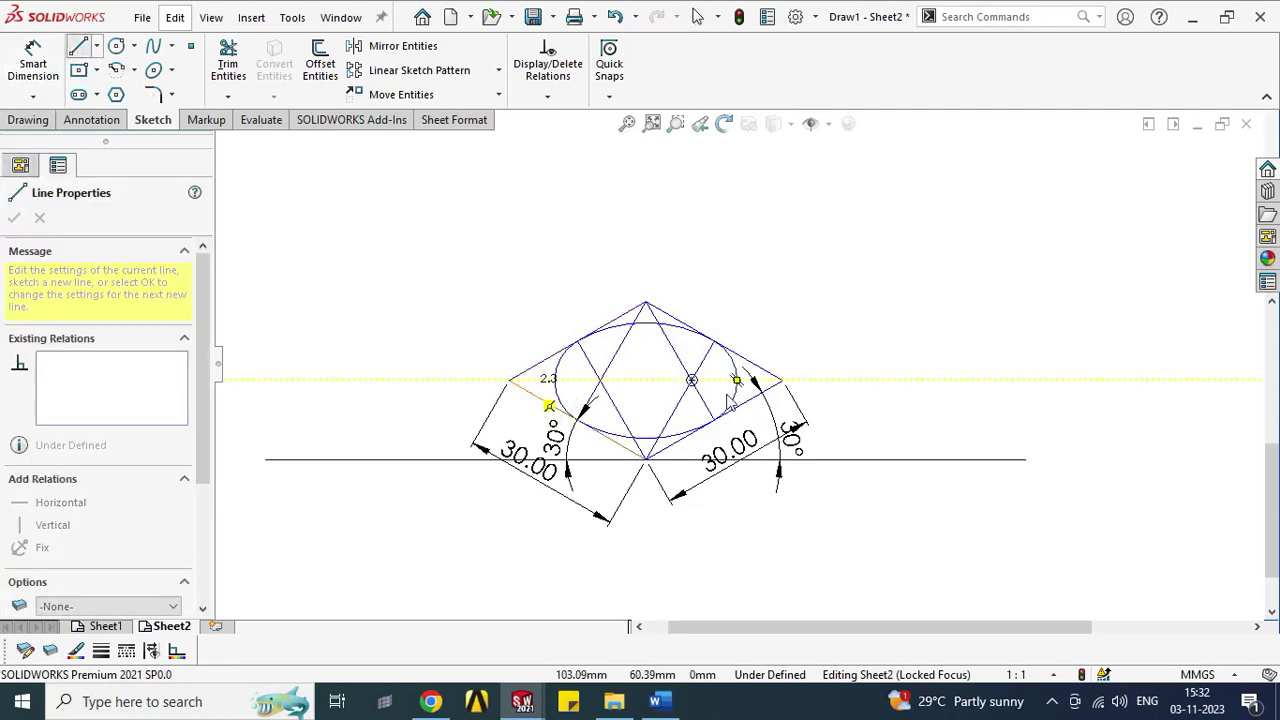
left_click(782, 381)
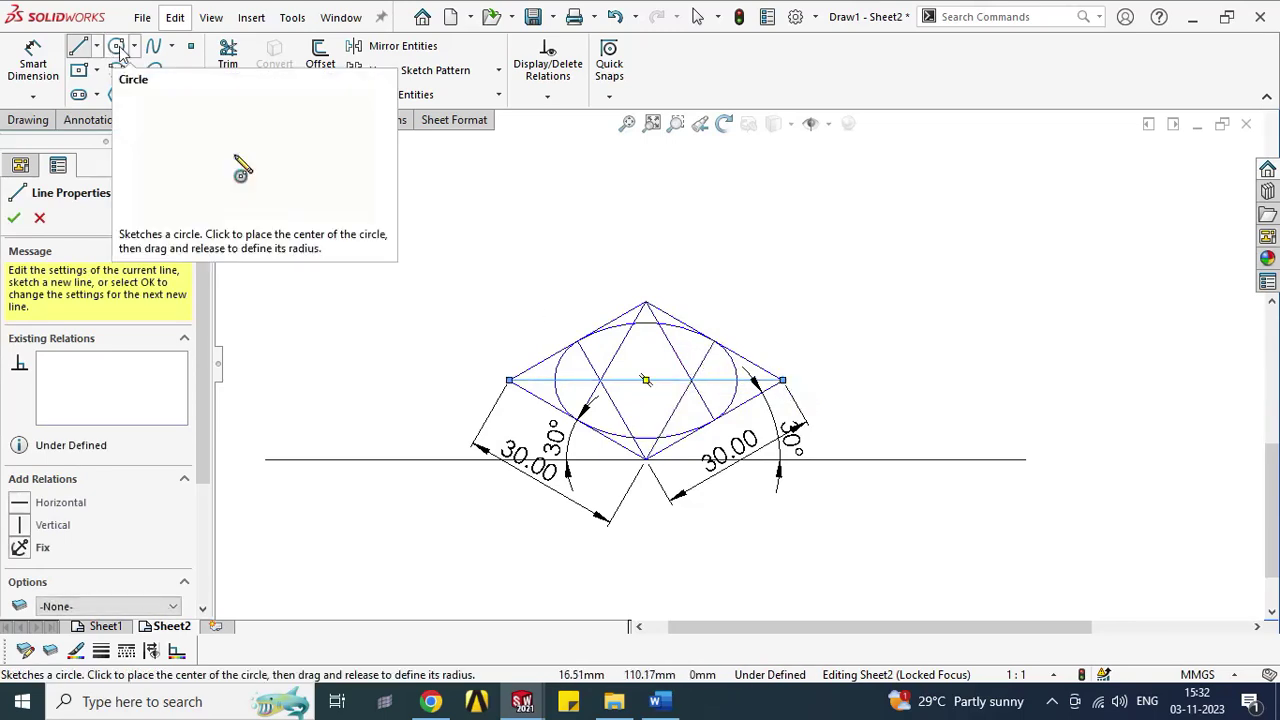
Step: Draw a centerpoint semicircle above the diagonal, centred on its midpoint and joining the ellipse's left and right extremes
left_click(114, 72)
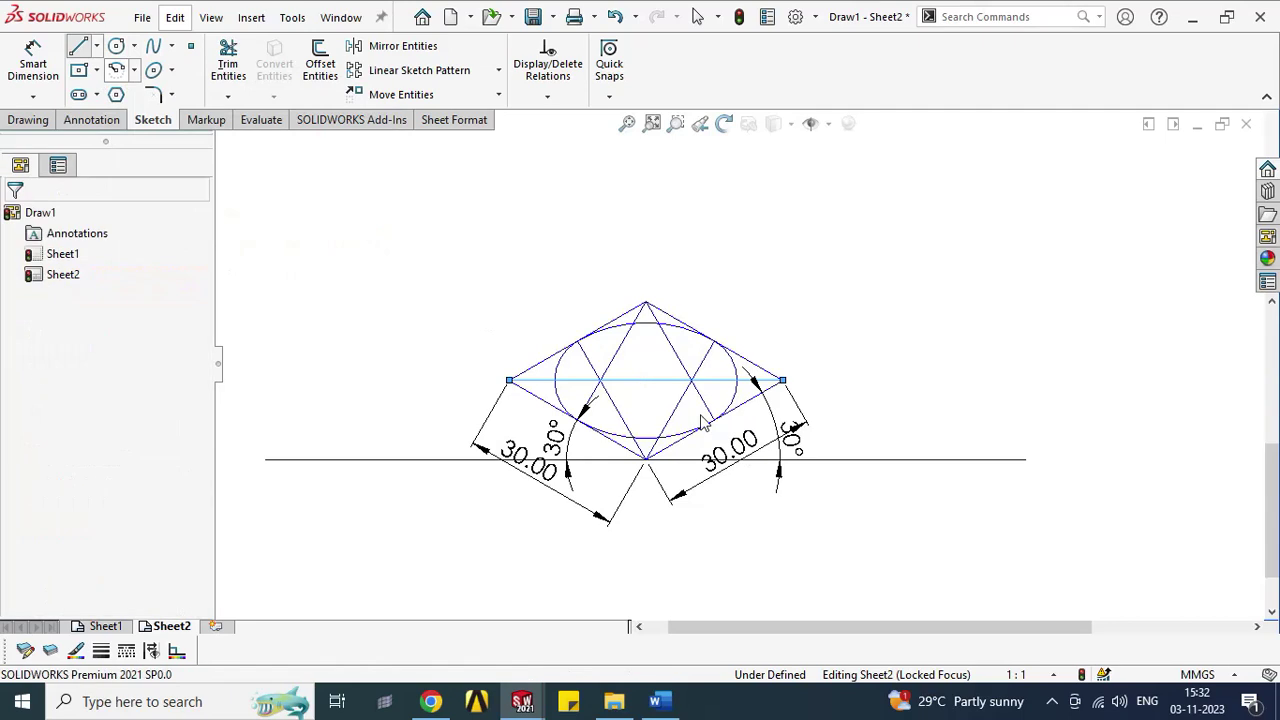
left_click(646, 381)
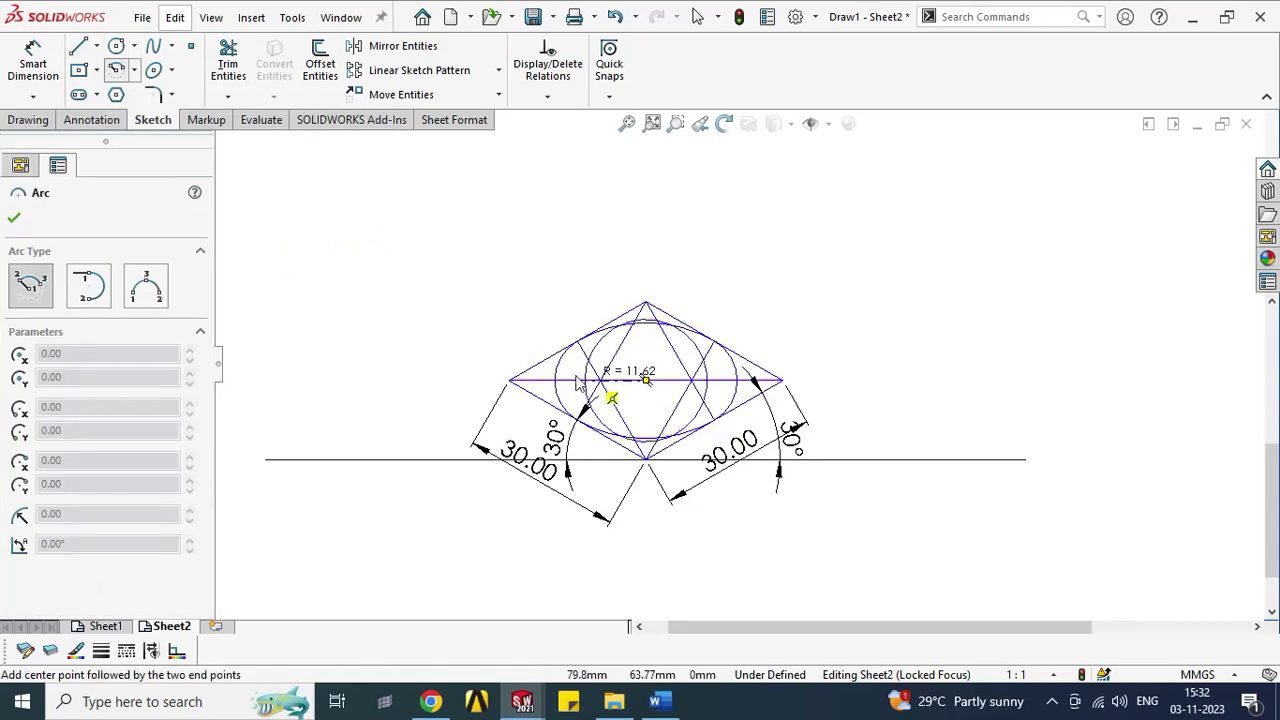
left_click(557, 384)
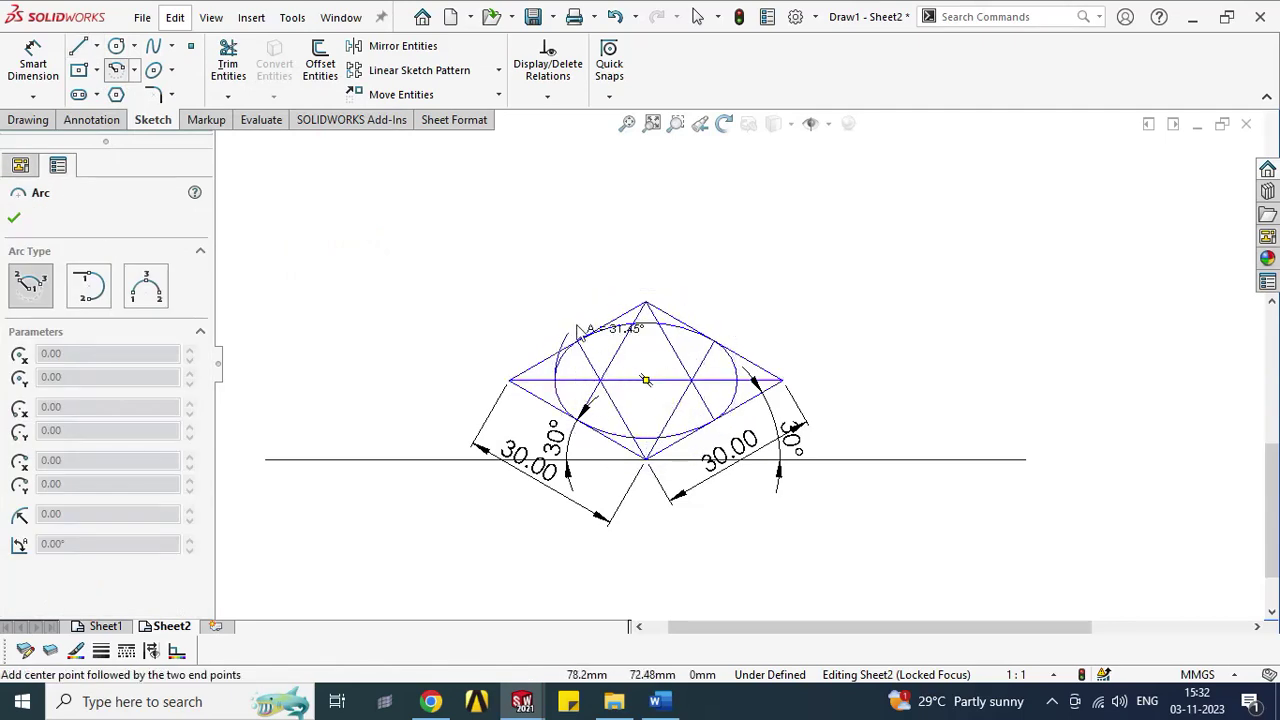
left_click(740, 388)
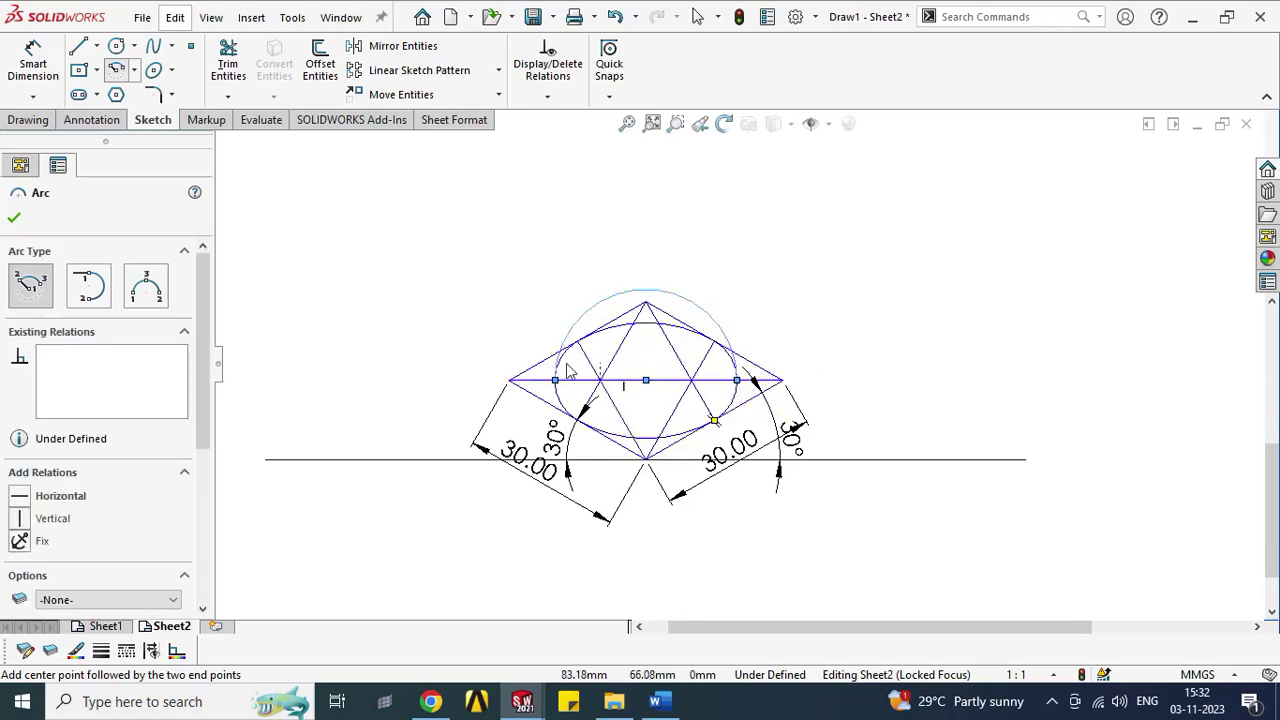
key("Escape")
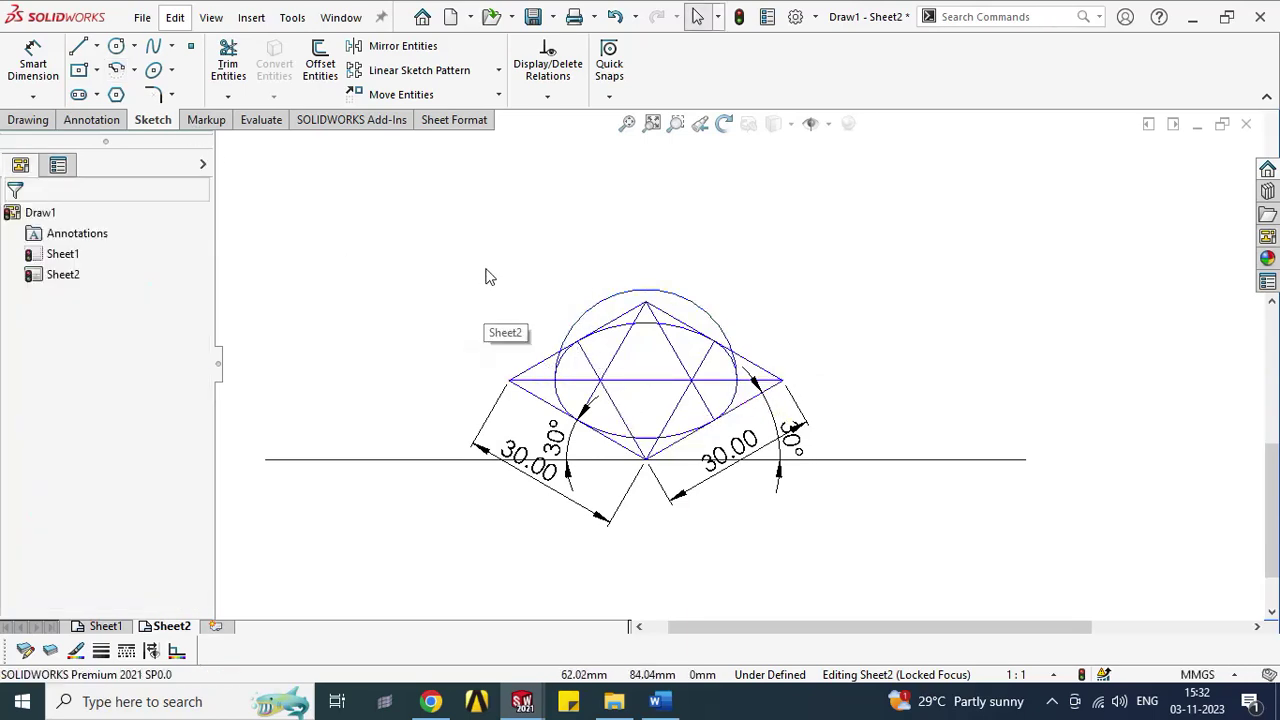
Step: Copy the ellipse and hemisphere construction from Sheet2 and paste it onto Sheet1
mouse_move(486, 268)
left_mouse_down()
mouse_move(500, 360)
mouse_move(794, 494)
left_mouse_up()
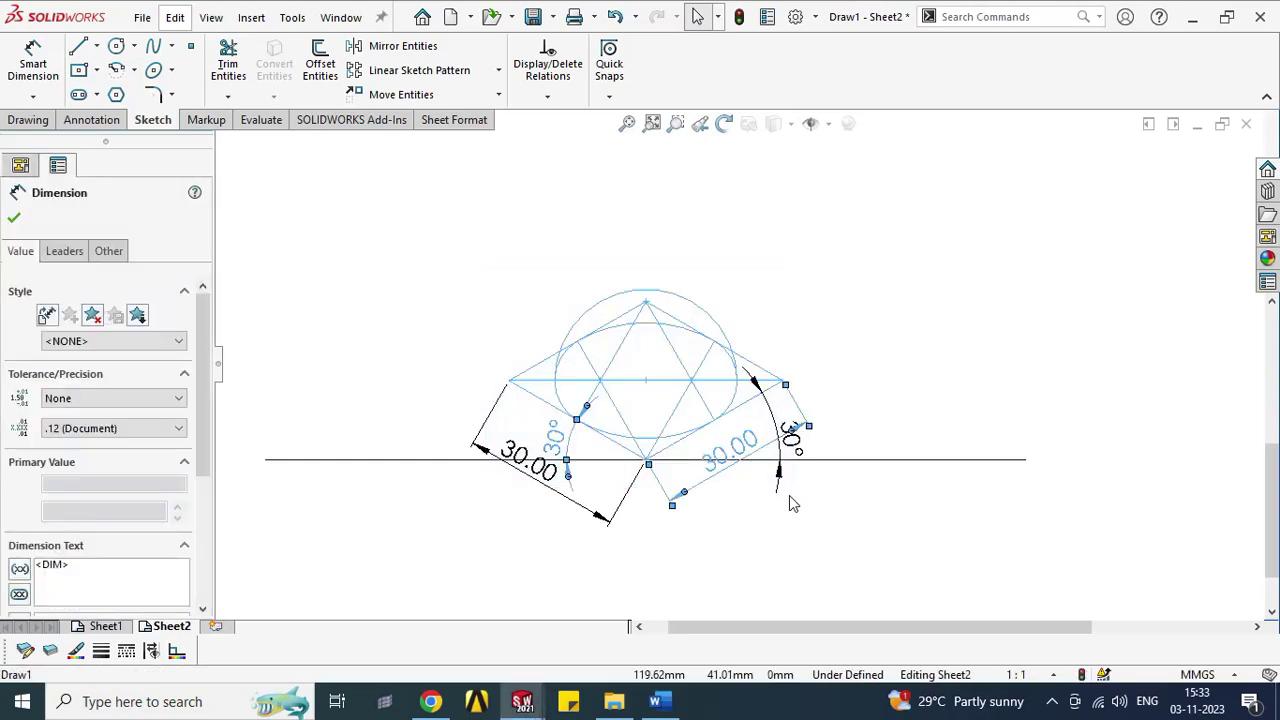
left_click(106, 626)
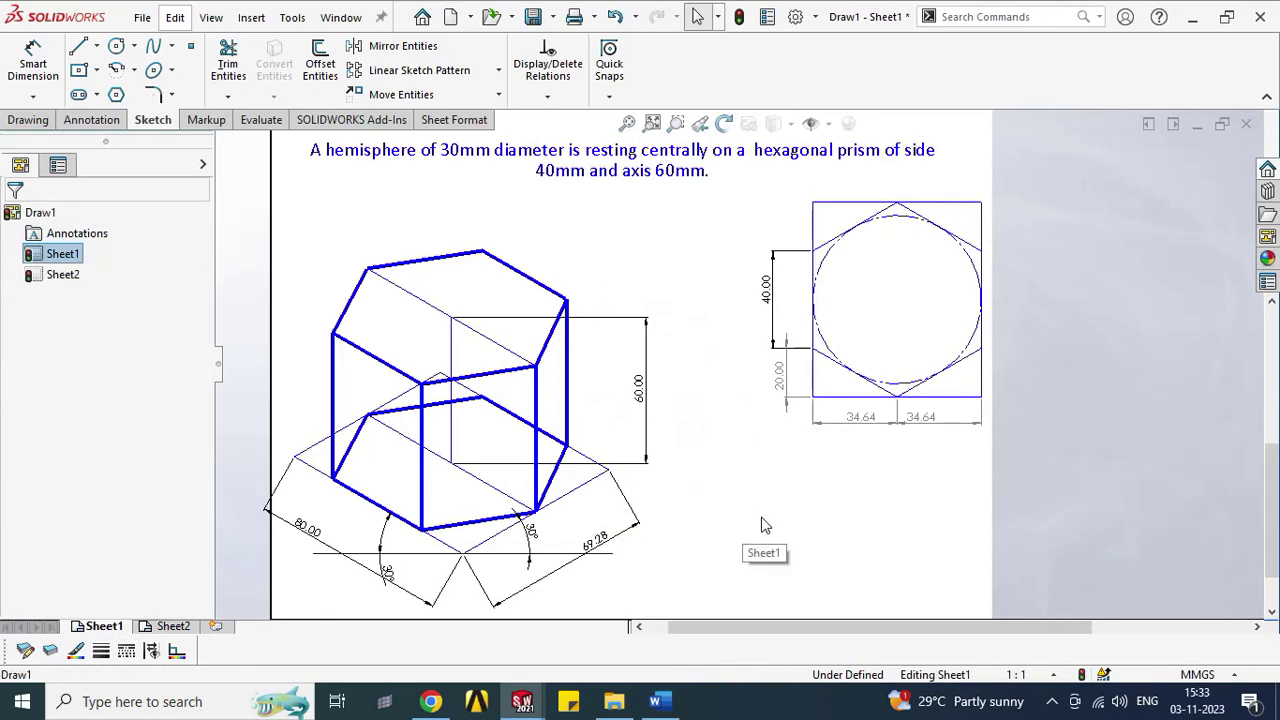
key("ctrl+v")
mouse_move(677, 455)
left_mouse_down()
mouse_move(681, 496)
mouse_move(752, 552)
mouse_move(845, 580)
left_mouse_up()
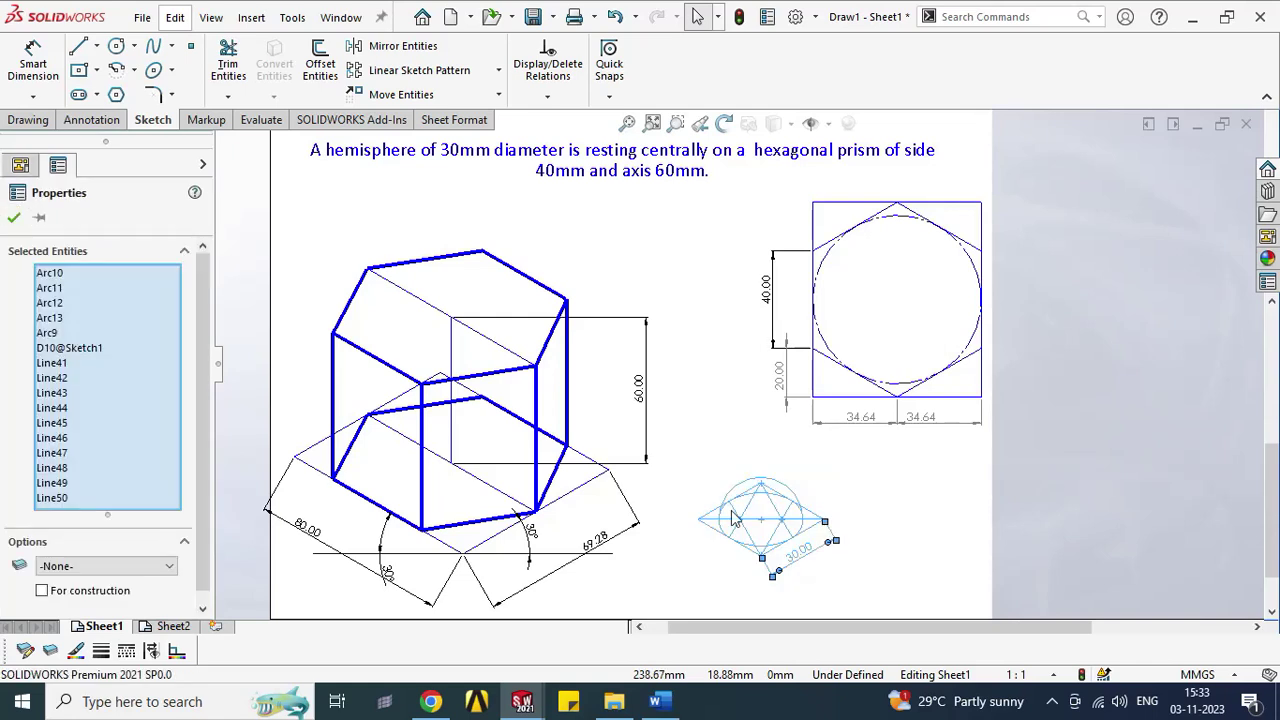
left_click(498, 94)
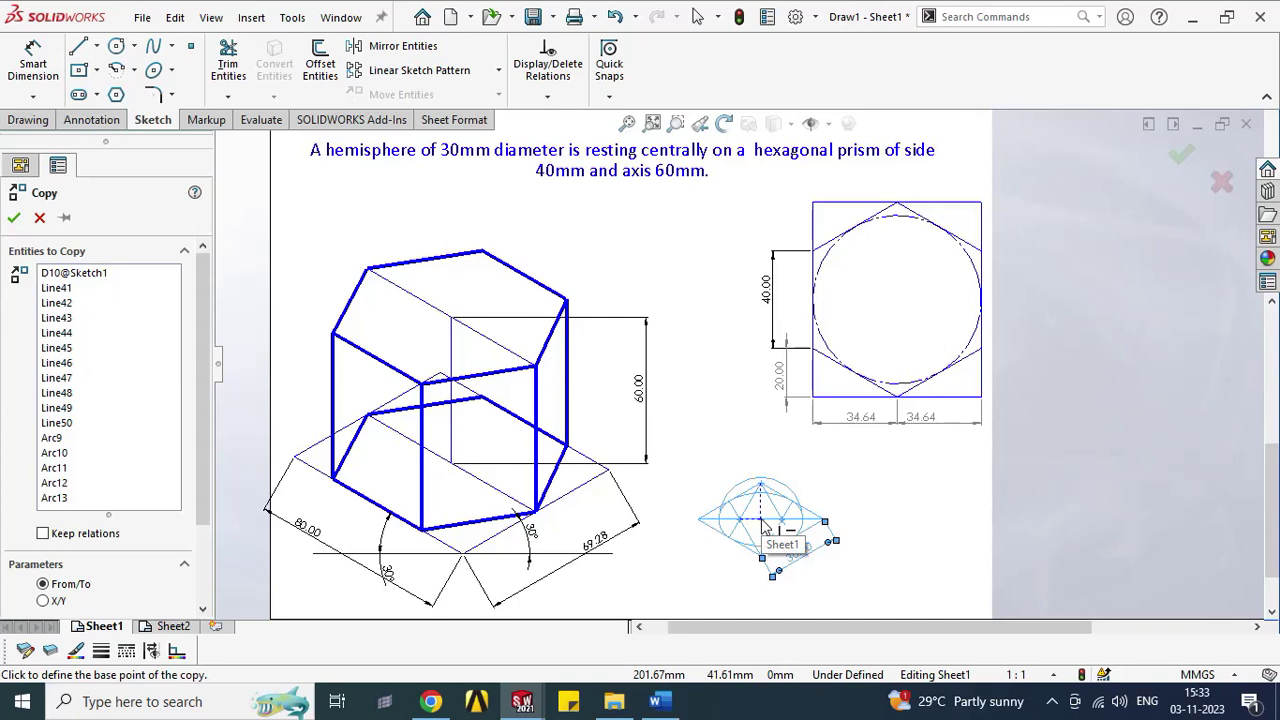
left_click(40, 219)
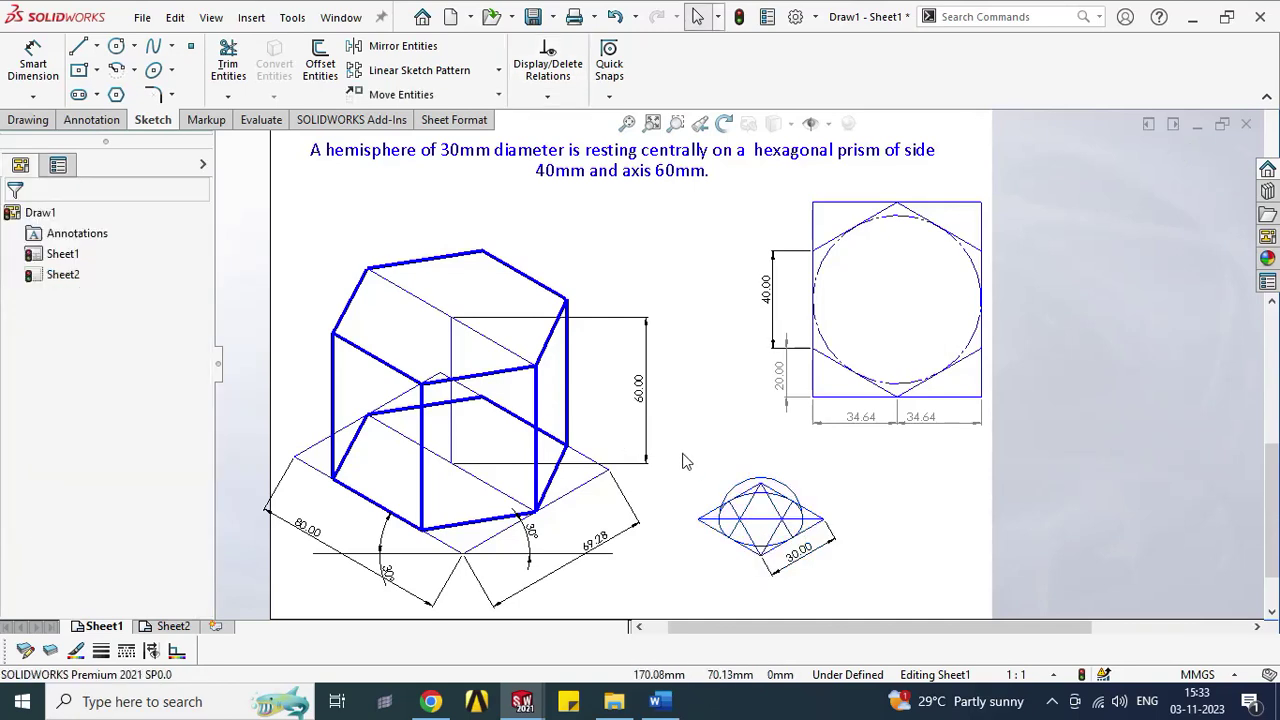
Step: Move the pasted hemisphere construction from the centre of its rhombus to the centre of the prism's top face
left_click_drag(684, 448, 734, 548)
left_click_drag(748, 548, 852, 590)
left_click(401, 95)
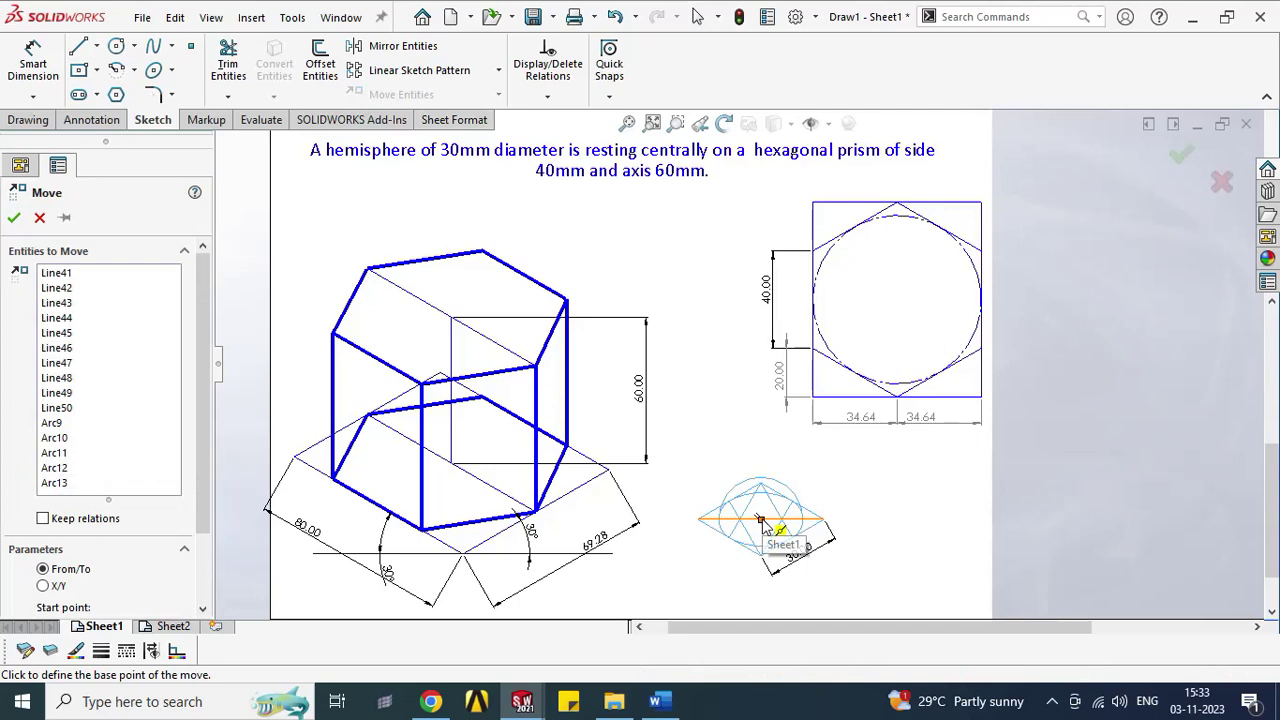
left_click(760, 519)
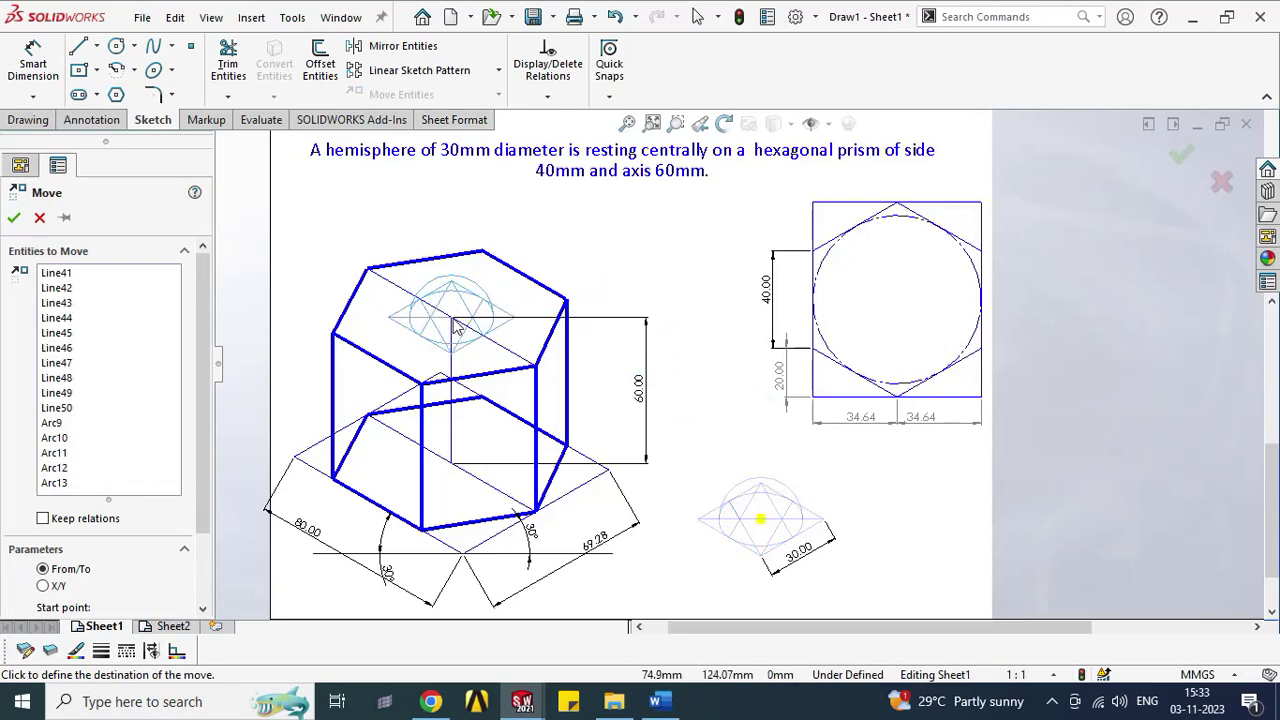
left_click(579, 377)
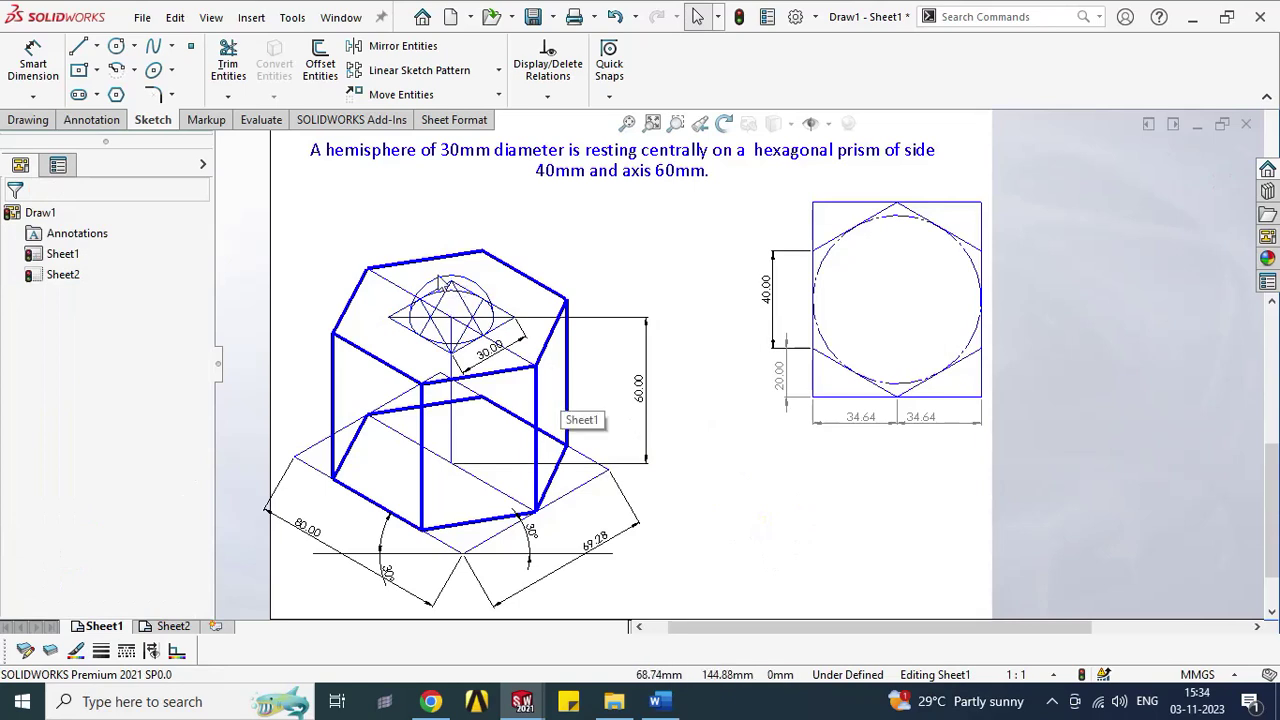
Step: Apply a thick line weight to the hemisphere's semicircular outline and the visible arcs of its base ellipse
left_click(432, 288)
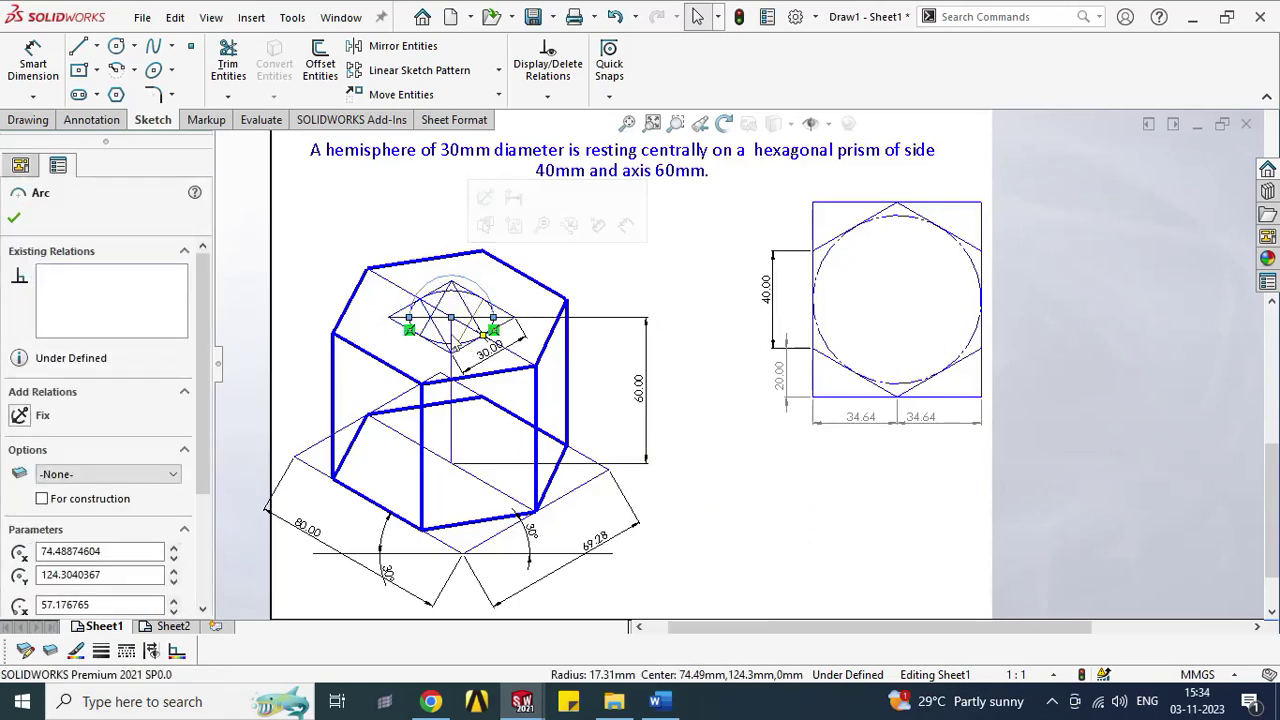
left_click(448, 298)
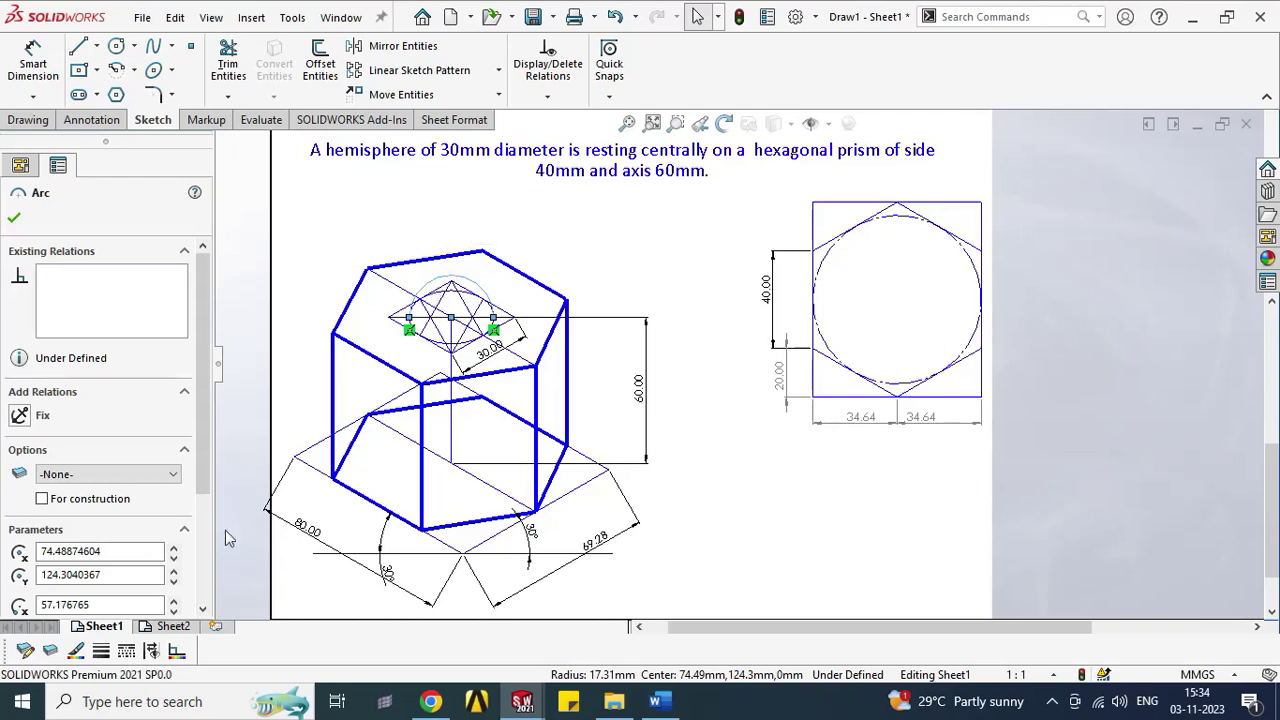
left_click(100, 651)
left_click(150, 570)
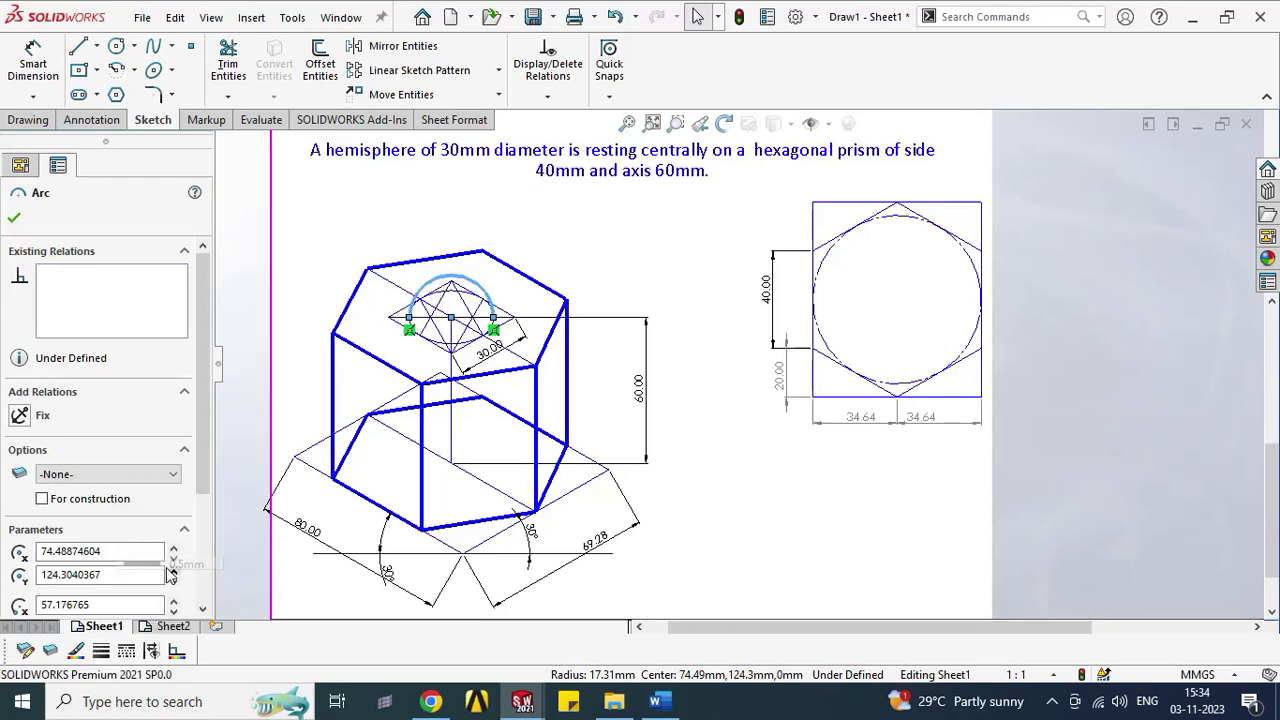
scroll(464, 360, "up", 2)
Step: Trim the prism's hidden bottom edges and the base construction lines crossing its front faces using Trim to closest
left_click(228, 63)
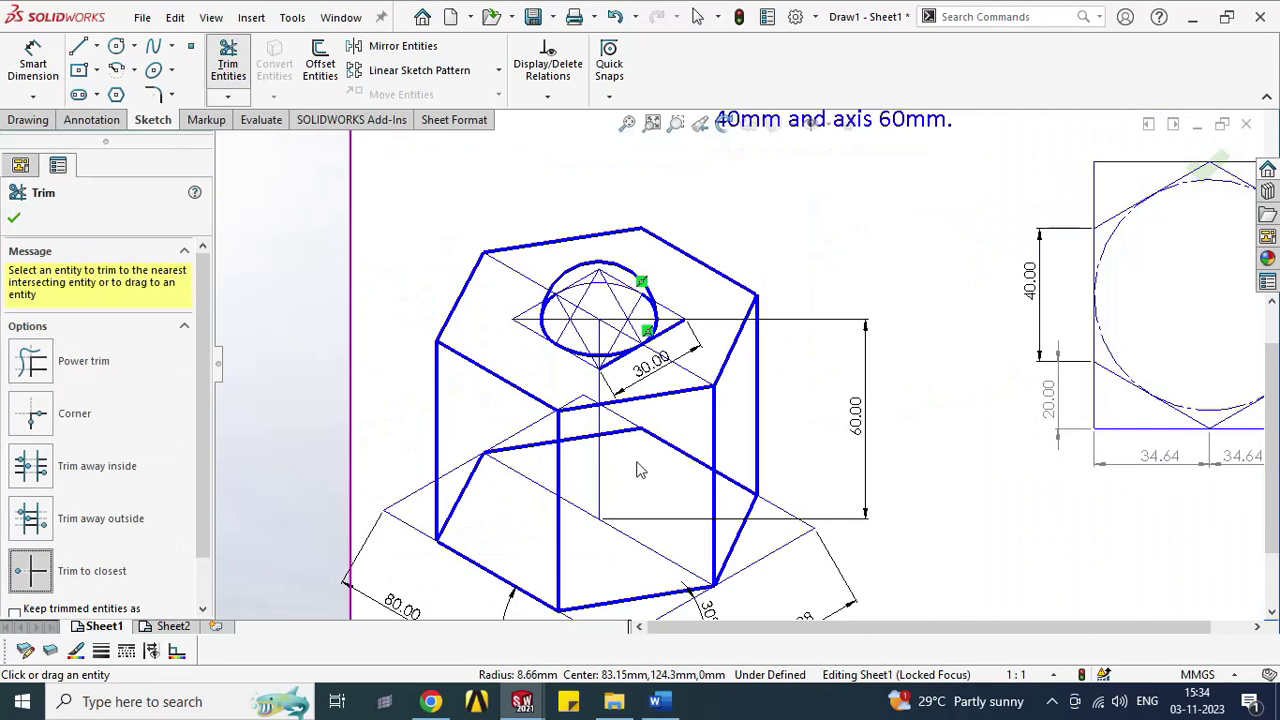
left_click(476, 470)
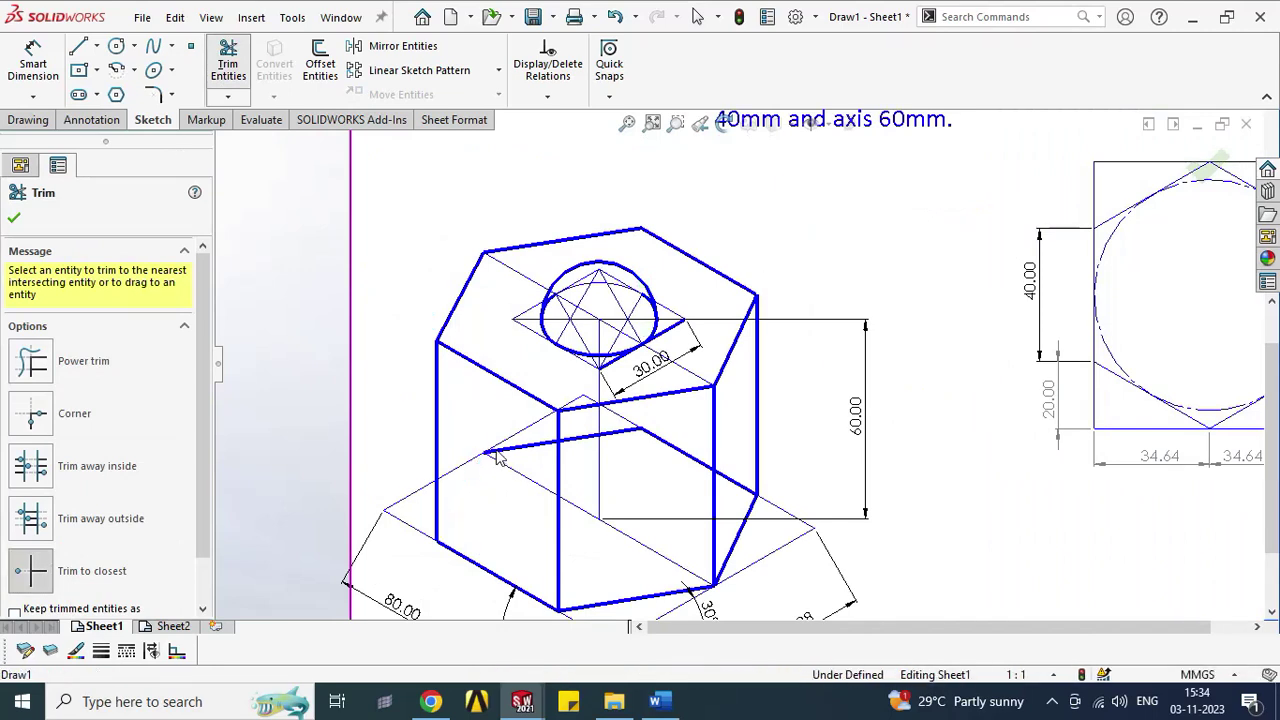
left_click(497, 456)
left_click(689, 369)
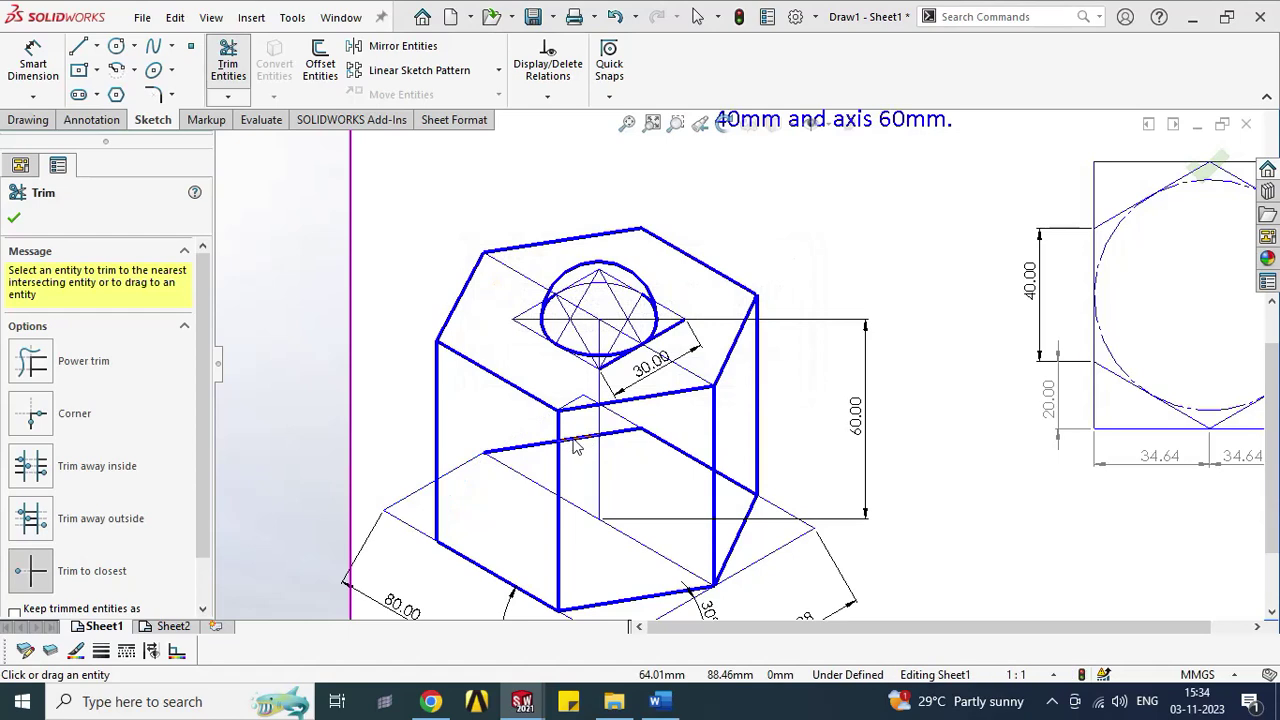
left_click(517, 450)
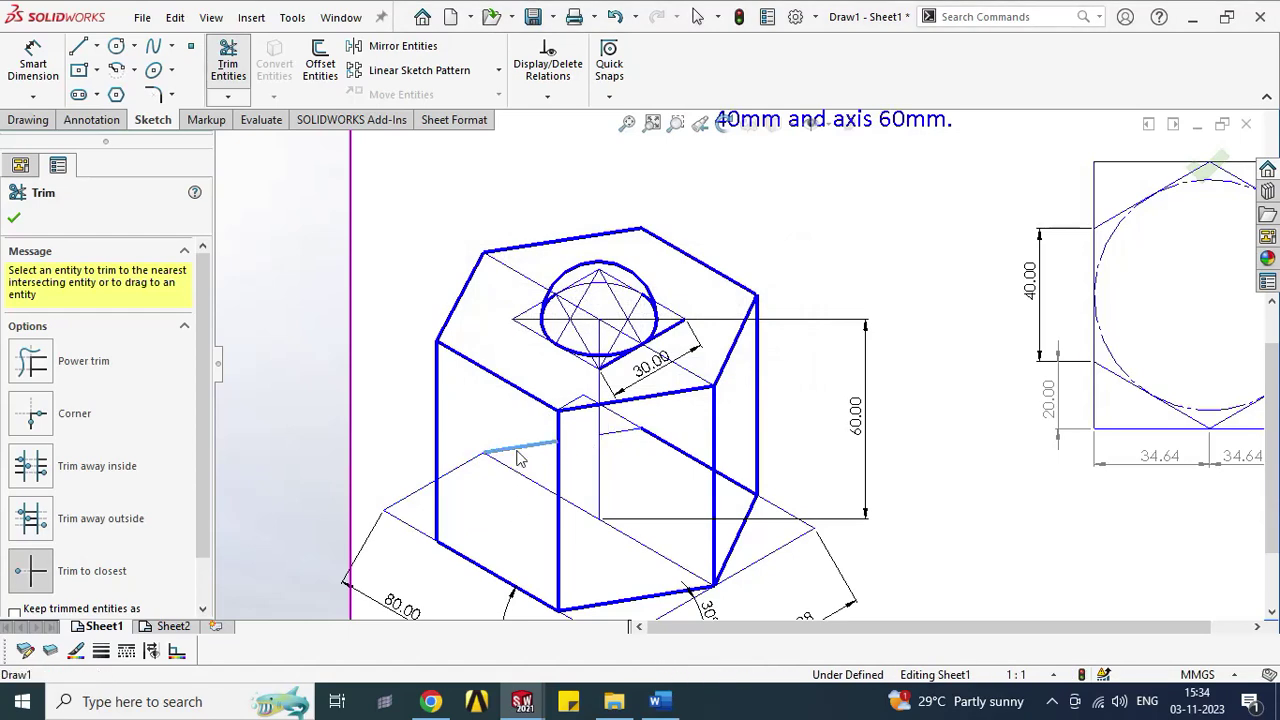
left_click(607, 428)
left_click(600, 433)
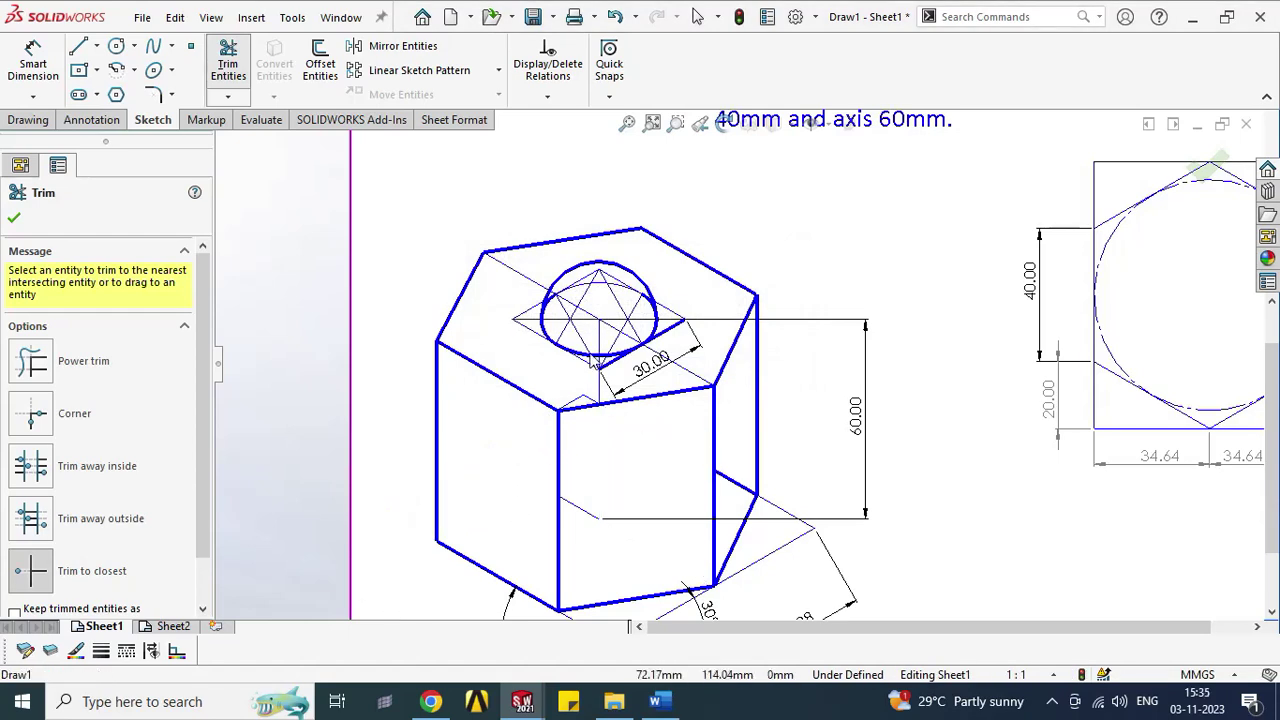
left_click(530, 323)
left_click(686, 370)
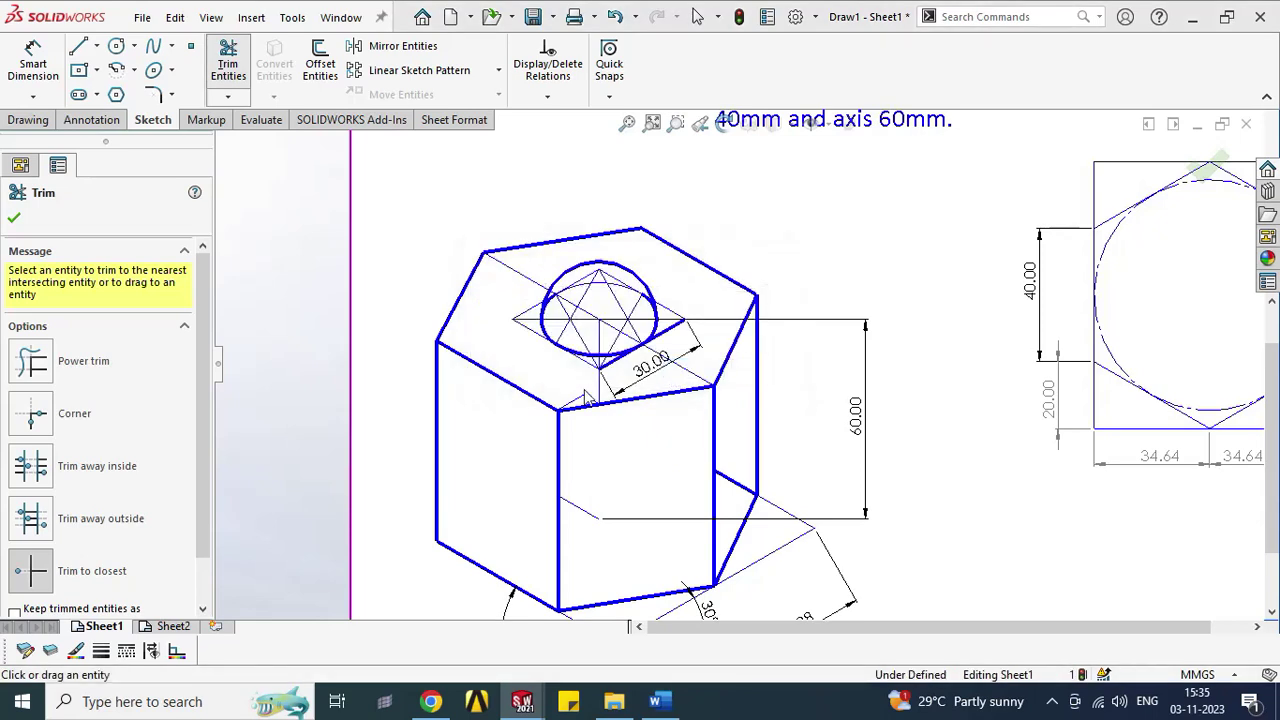
Step: Try to power trim the rhombus construction lines around the hemisphere on the prism's top face, then undo the trim
left_click(90, 362)
mouse_move(530, 345)
left_mouse_down()
mouse_move(586, 368)
mouse_move(652, 360)
mouse_move(677, 350)
mouse_move(677, 322)
left_mouse_up()
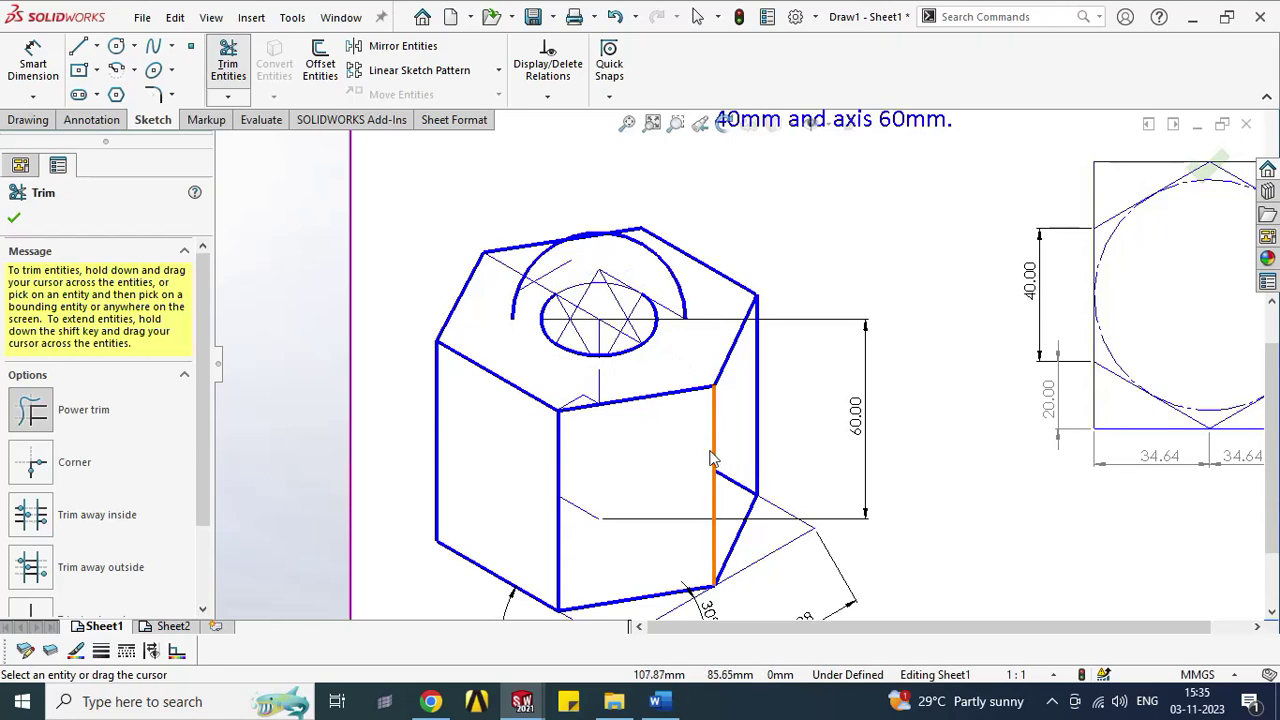
key("Escape")
key("ctrl+z")
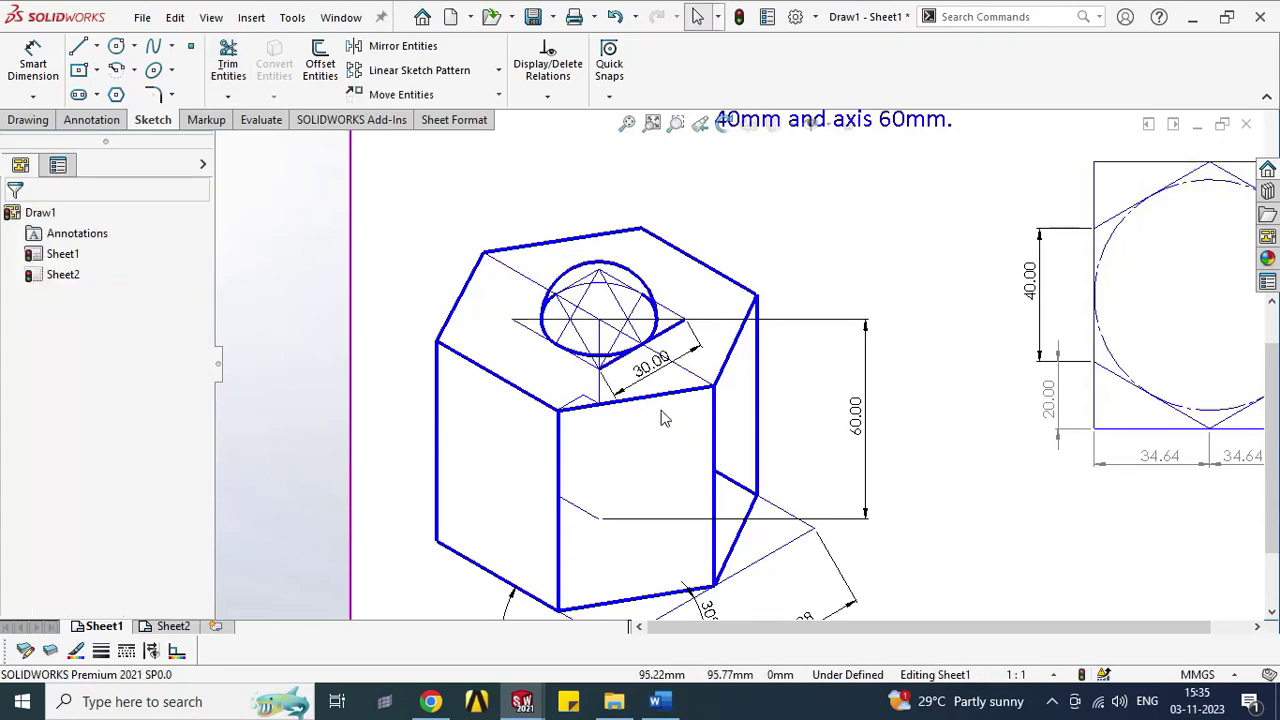
Step: Trim the leftover construction segments behind the top face's front edge and inside the front face using Trim to closest
left_click(231, 84)
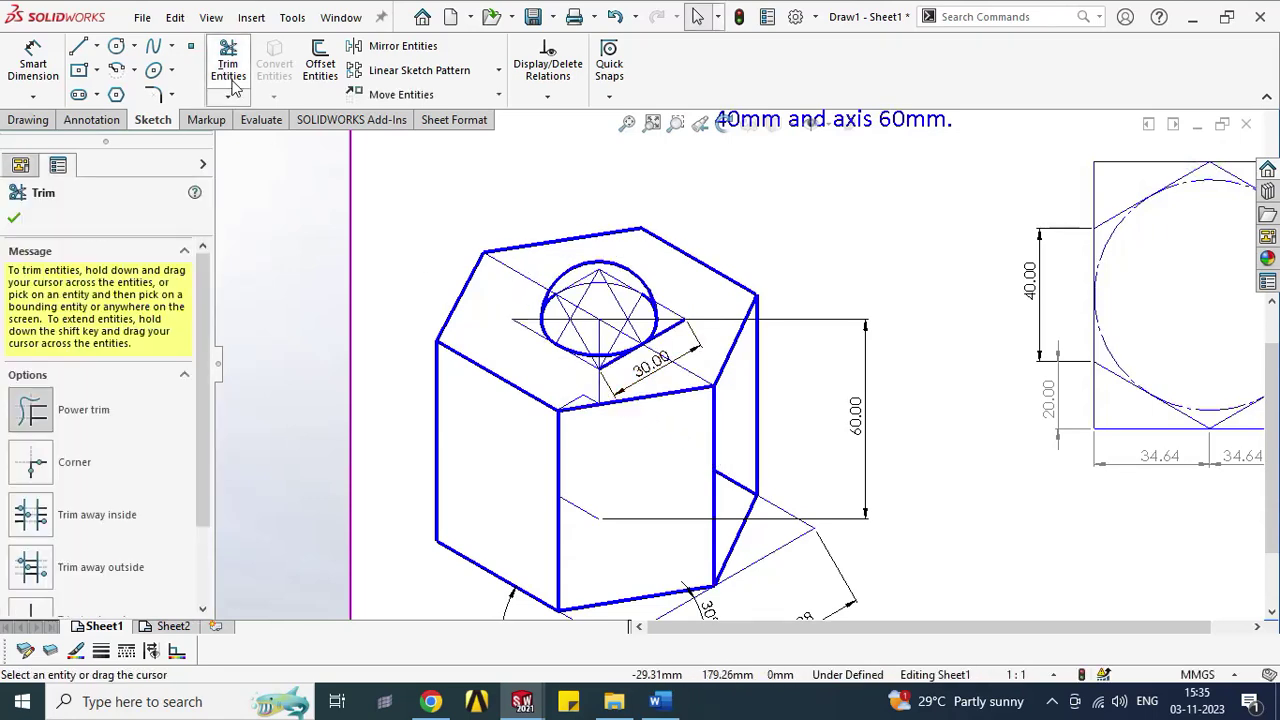
left_click(574, 404)
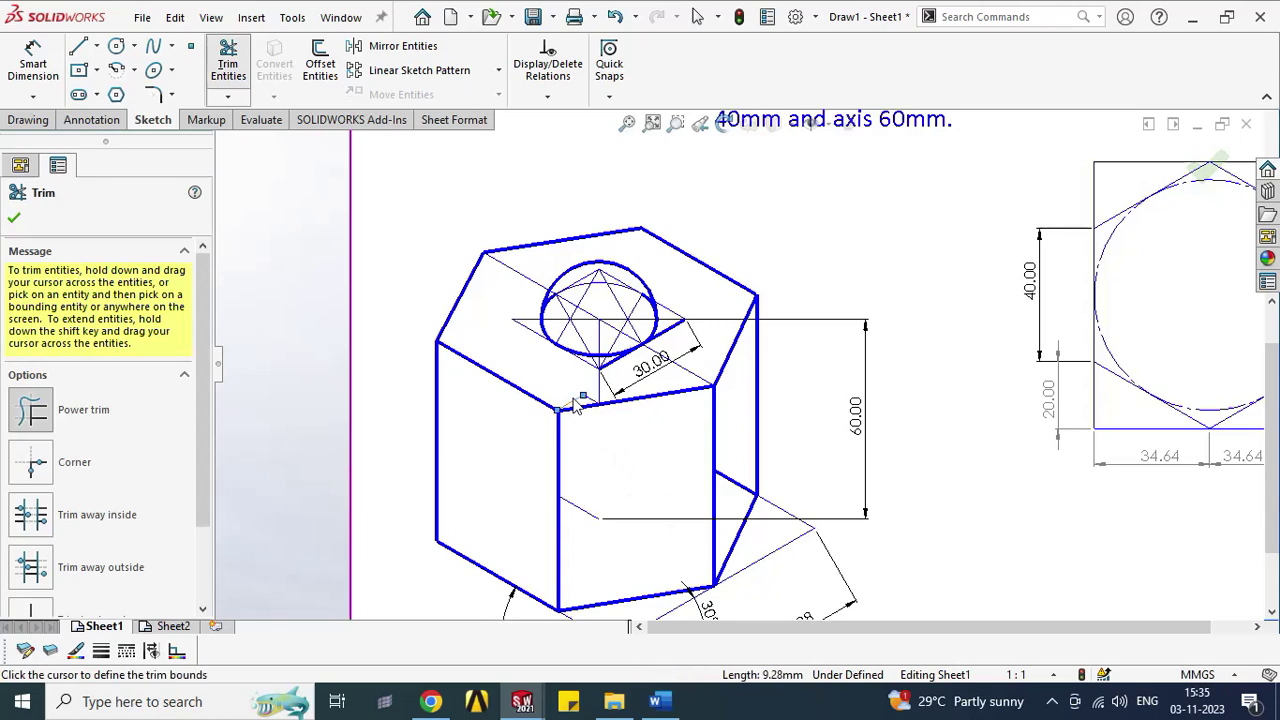
scroll(207, 493, "down", 3)
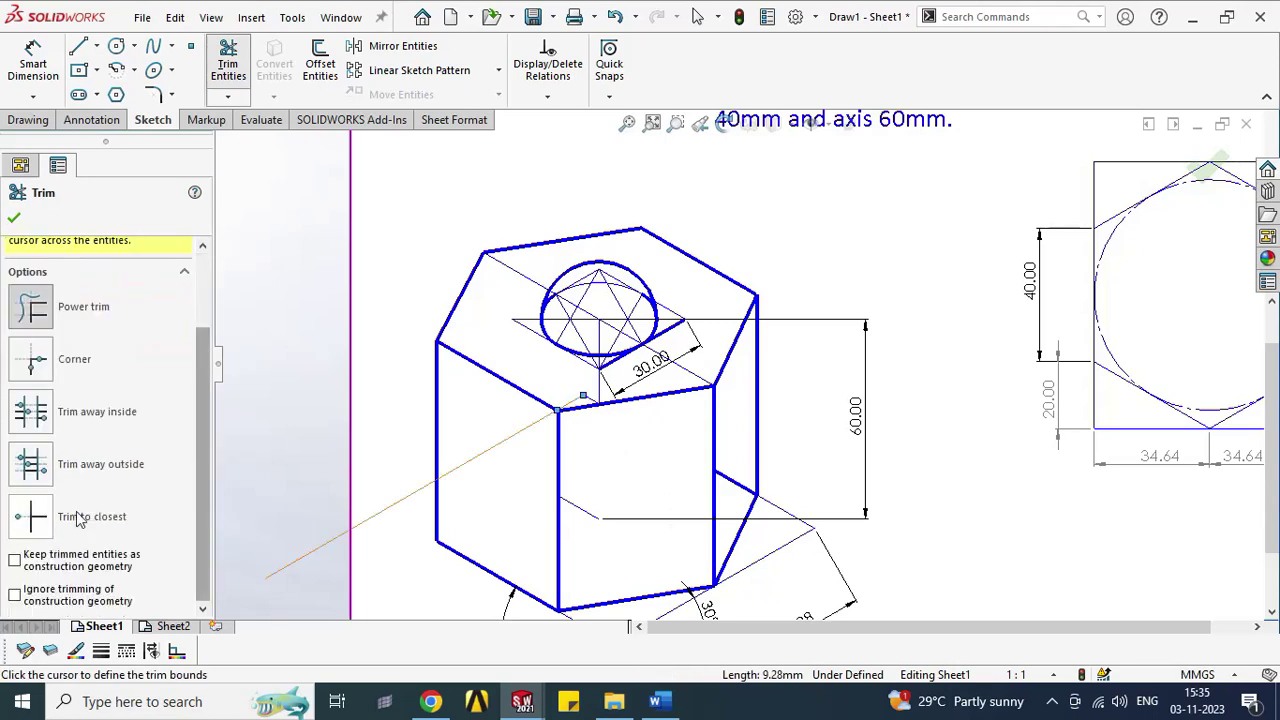
left_click(30, 515)
left_click(575, 400)
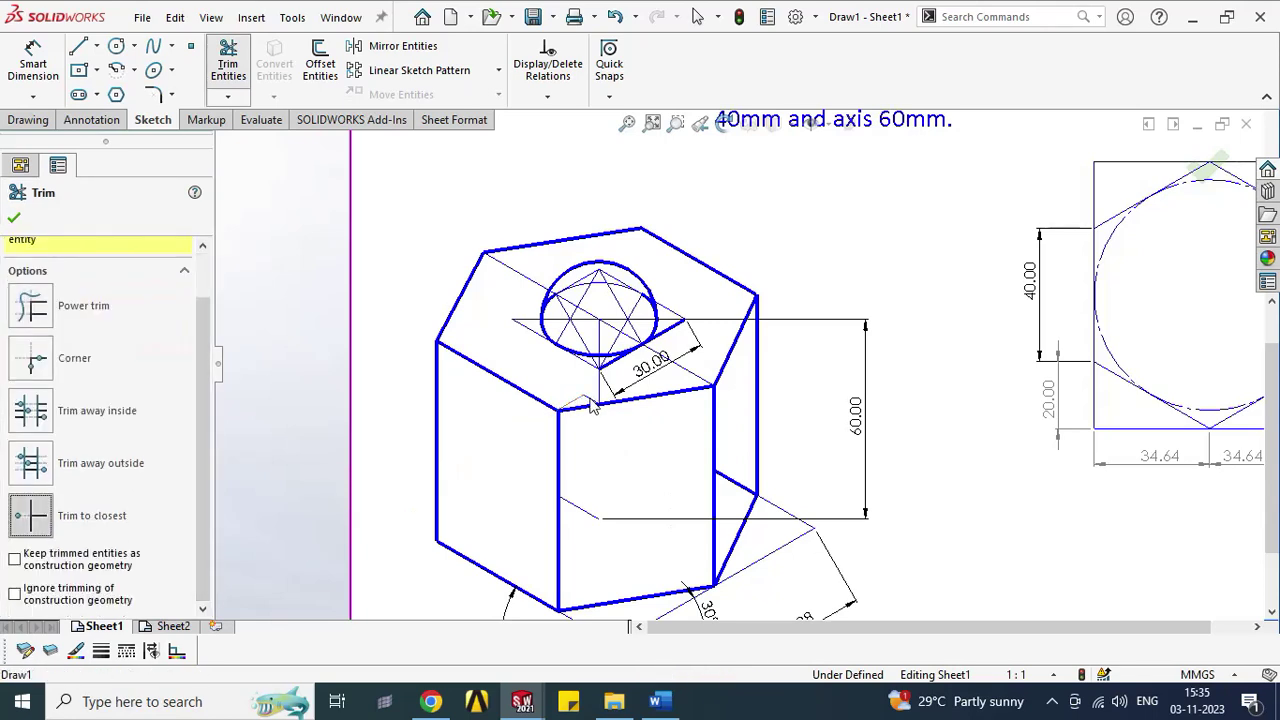
left_click(605, 518)
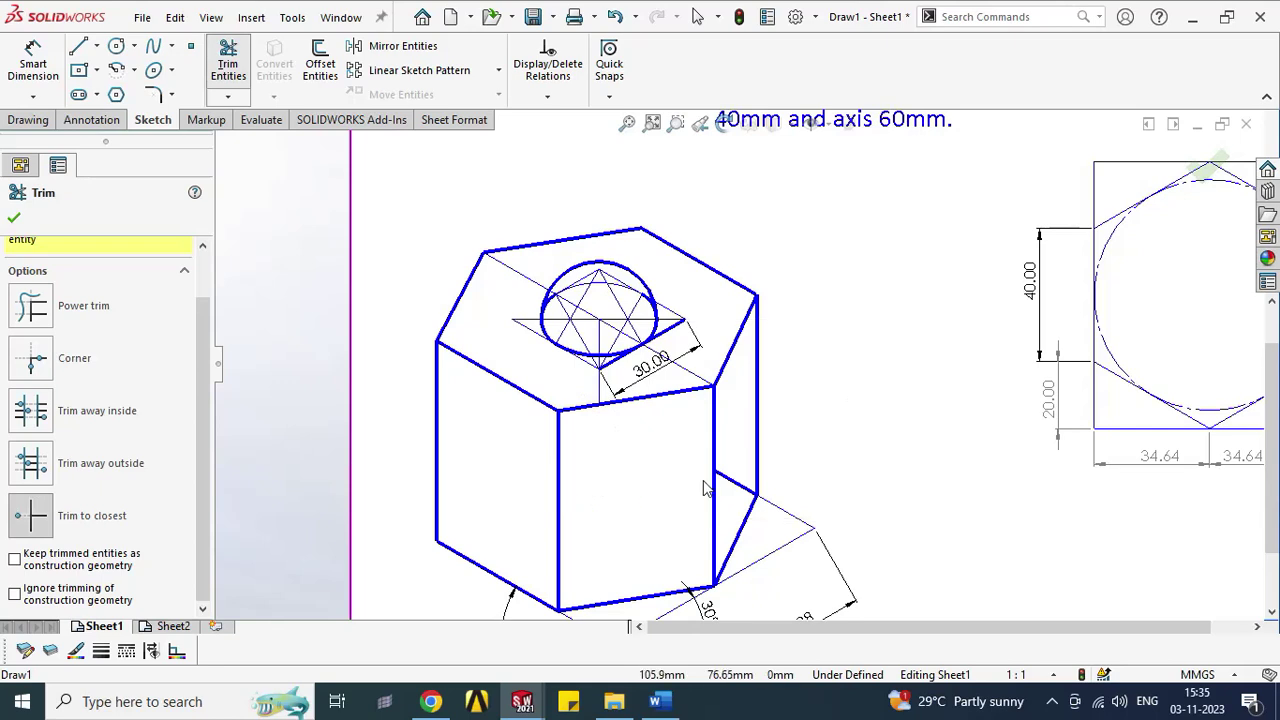
left_click(676, 320)
left_click(700, 368)
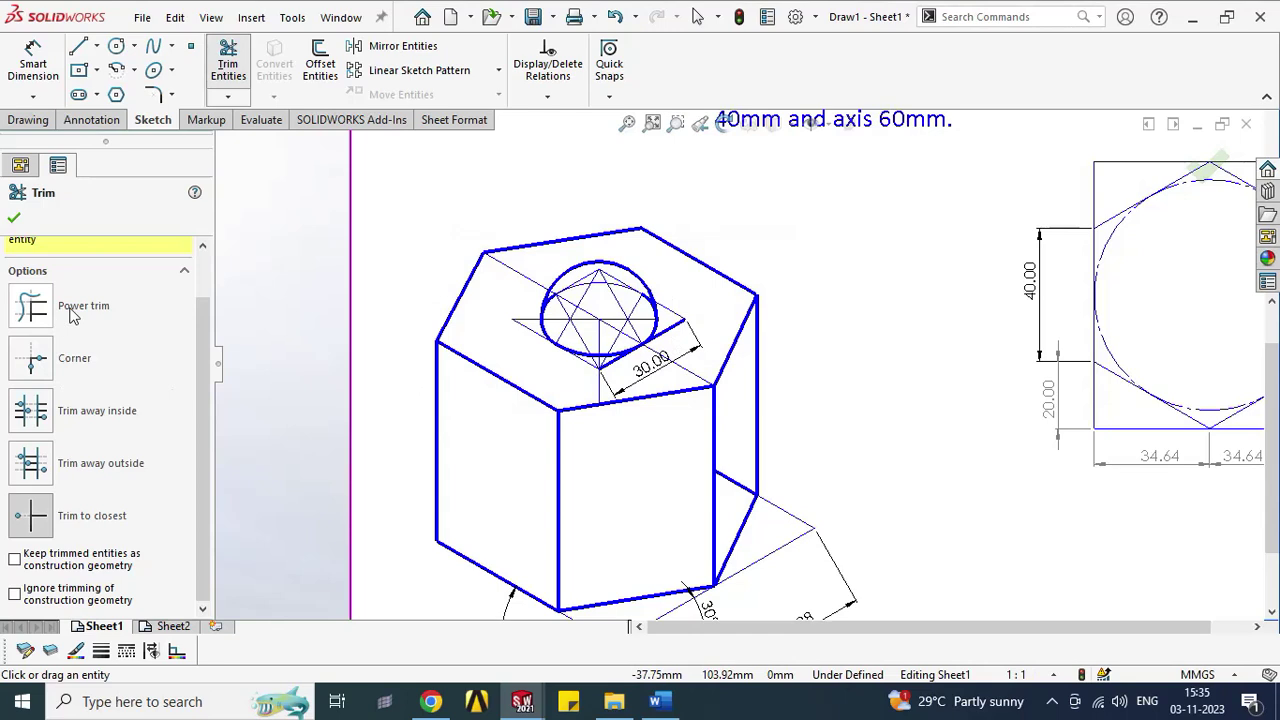
Step: Power trim the remaining construction lines around the hemisphere and below the prism, along with the remaining hidden bottom edge
left_click(30, 305)
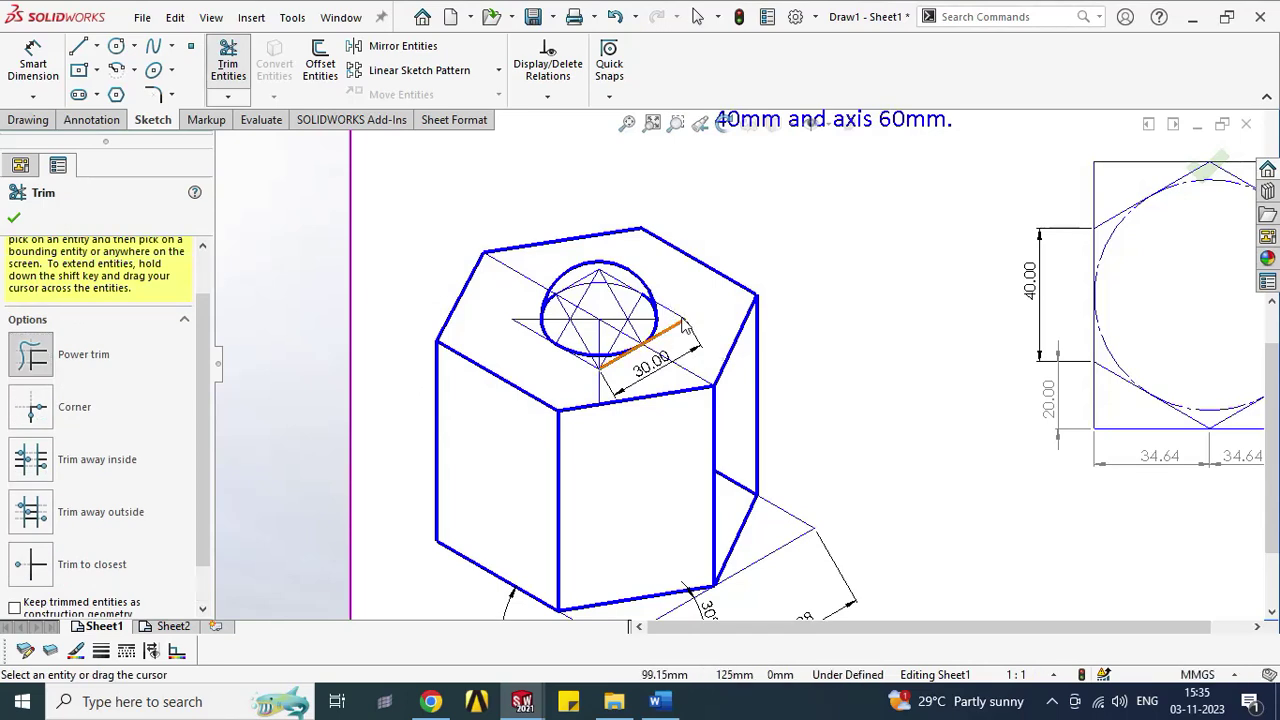
left_click_drag(679, 346, 677, 334)
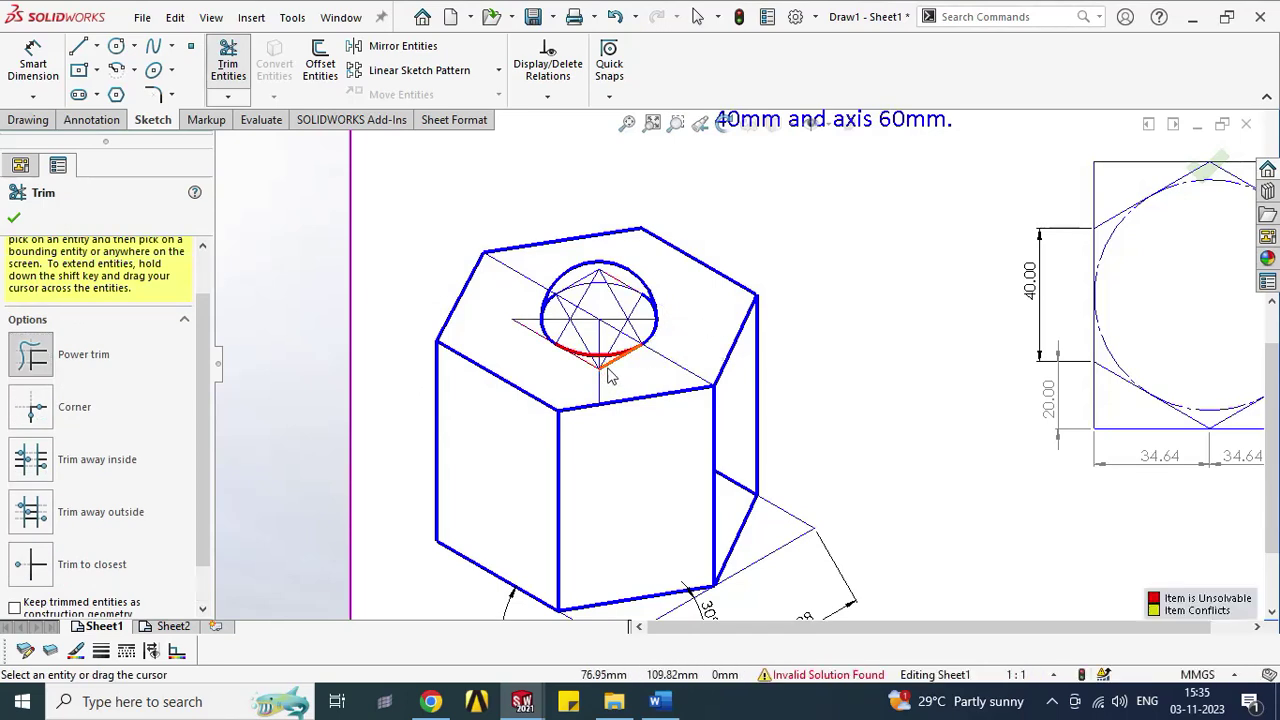
left_click_drag(610, 376, 601, 370)
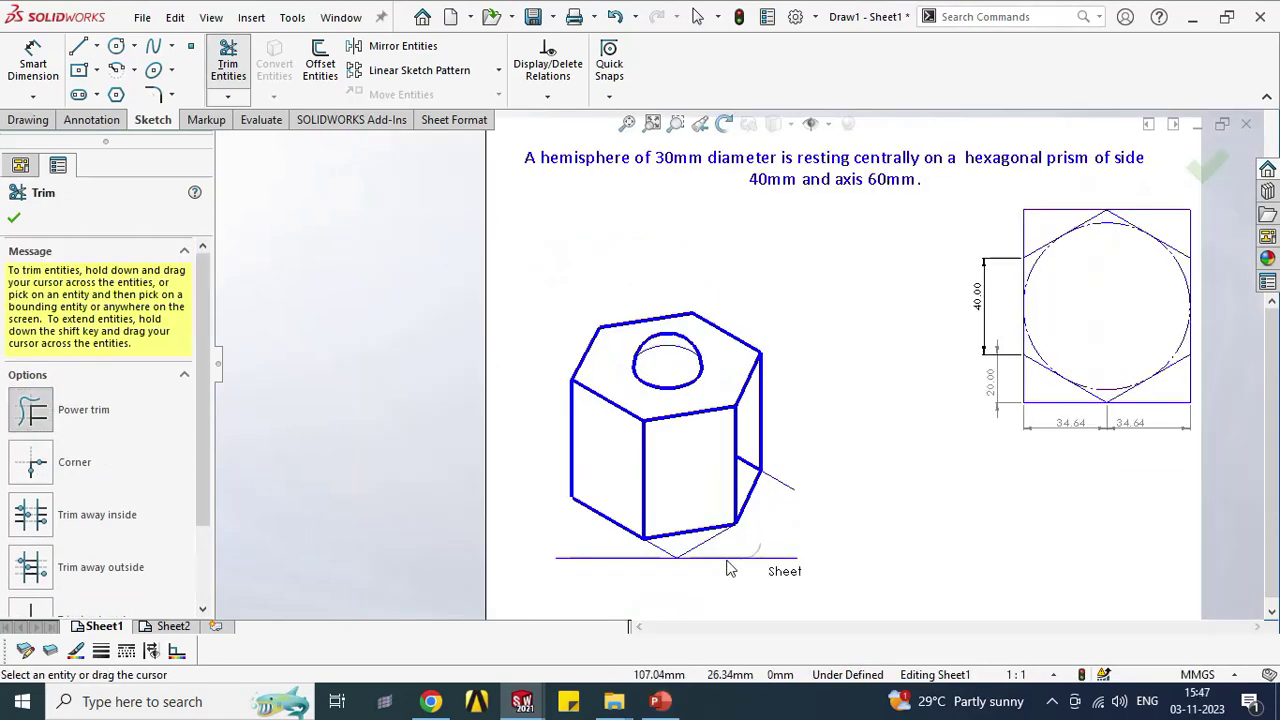
mouse_move(648, 566)
left_mouse_down()
mouse_move(590, 562)
mouse_move(600, 556)
left_mouse_up()
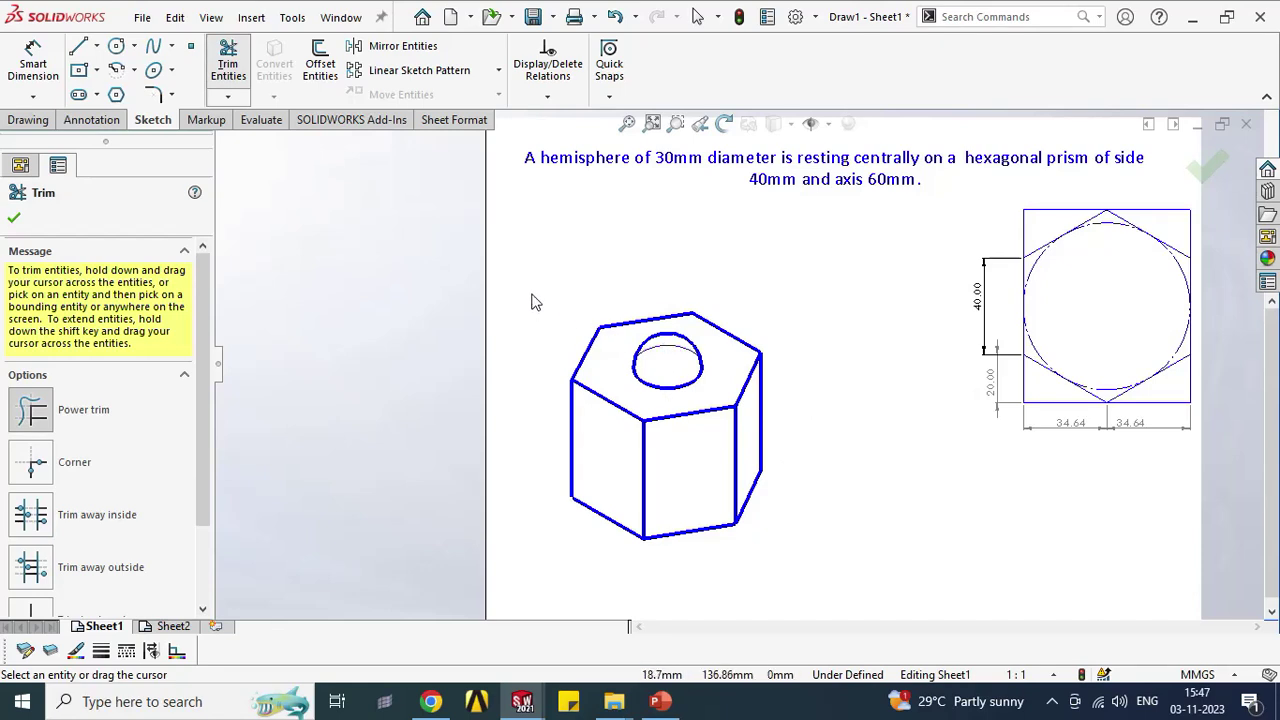
left_click(1208, 166)
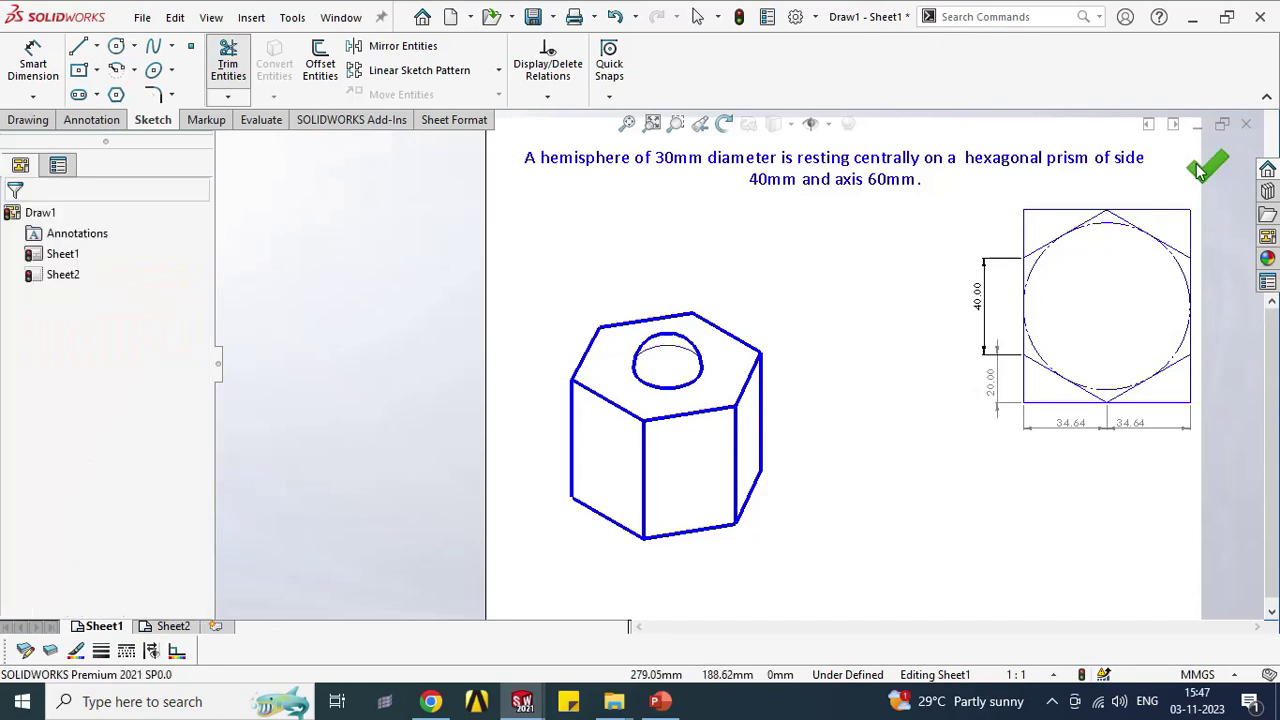